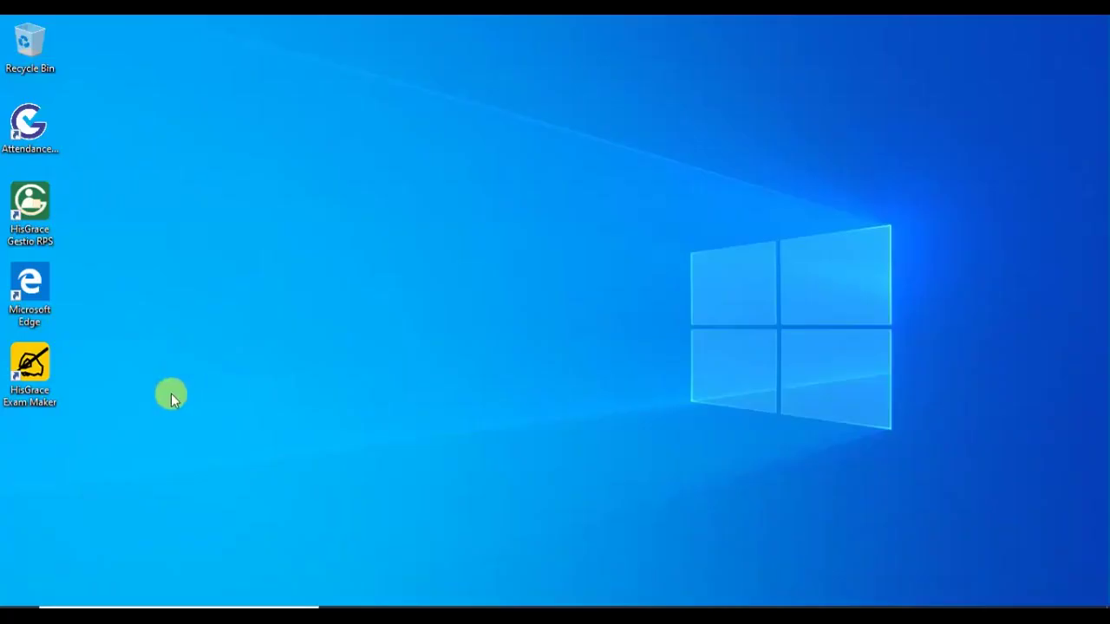
Step: Launch HisGrace Exam Maker from its desktop shortcut and bring up the File page
double_click(21, 371)
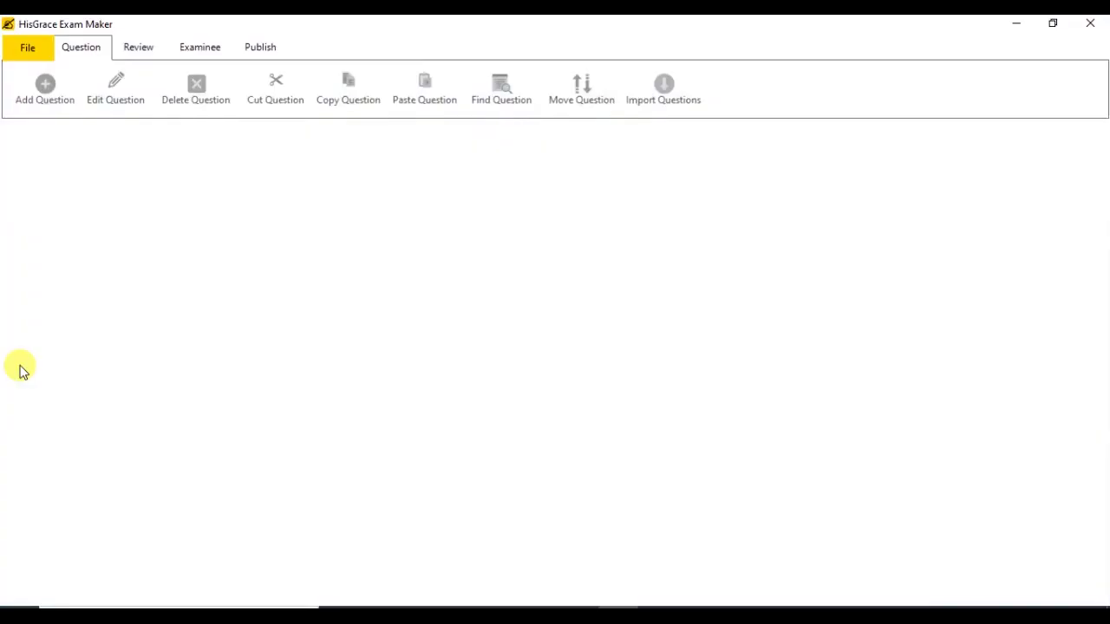
left_click(26, 57)
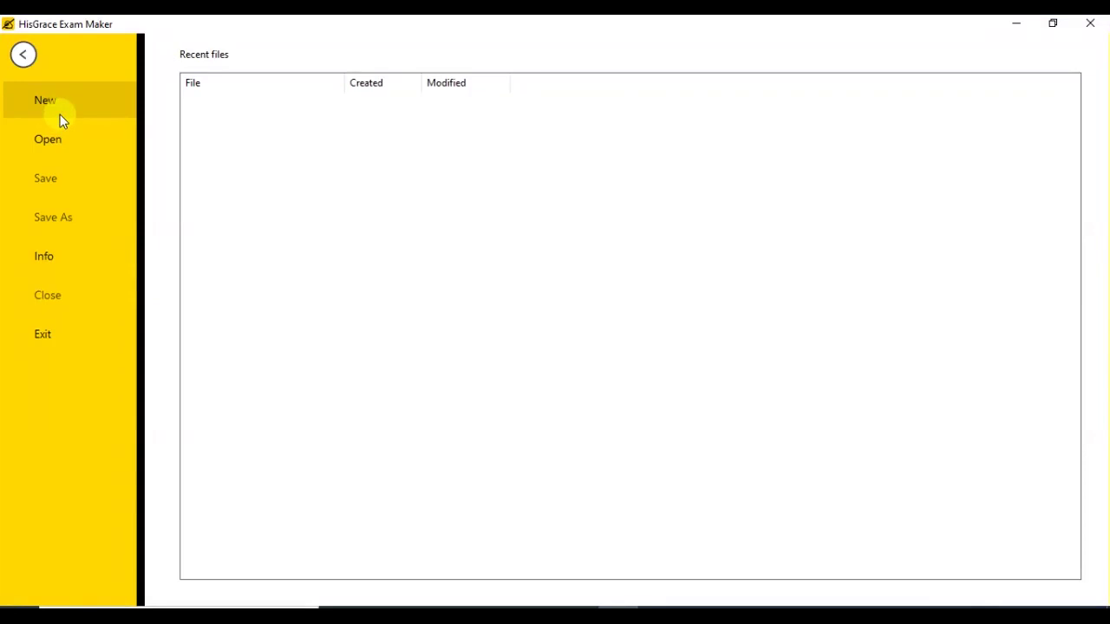
Step: Create a new untitled exam and add a subject named ENGLISH
left_click(60, 116)
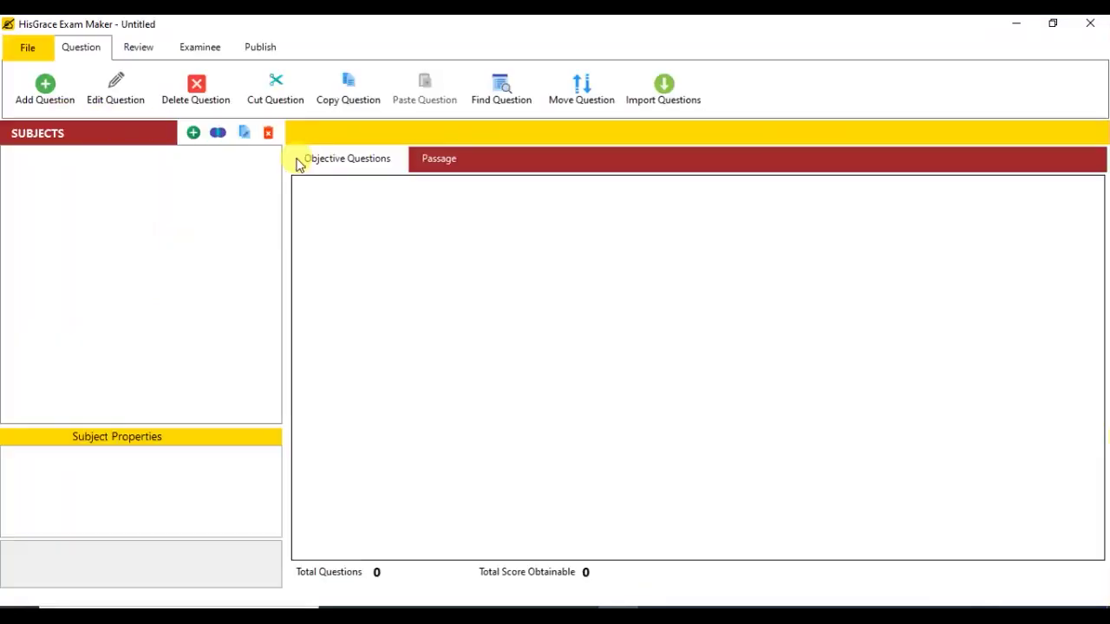
left_click(193, 135)
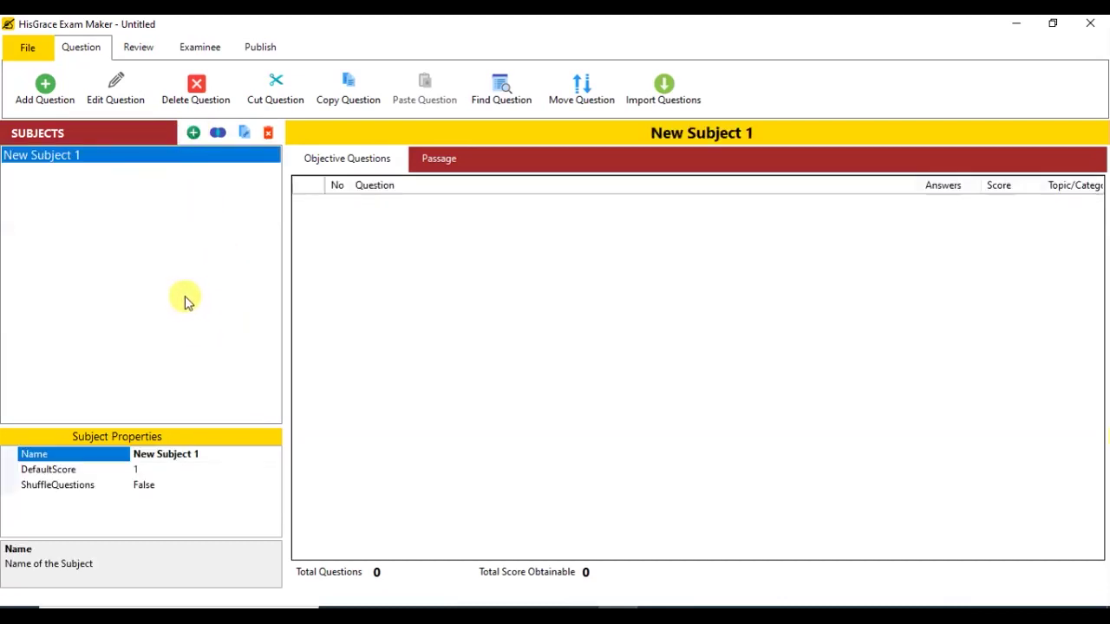
left_click(192, 452)
type("ENGLISH")
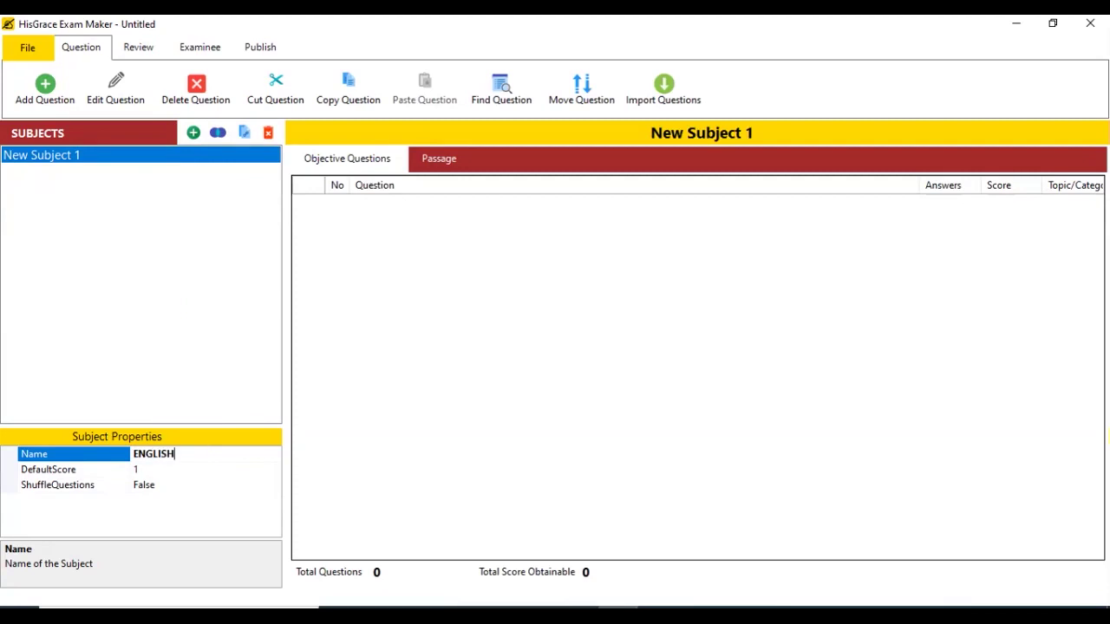
key("Return")
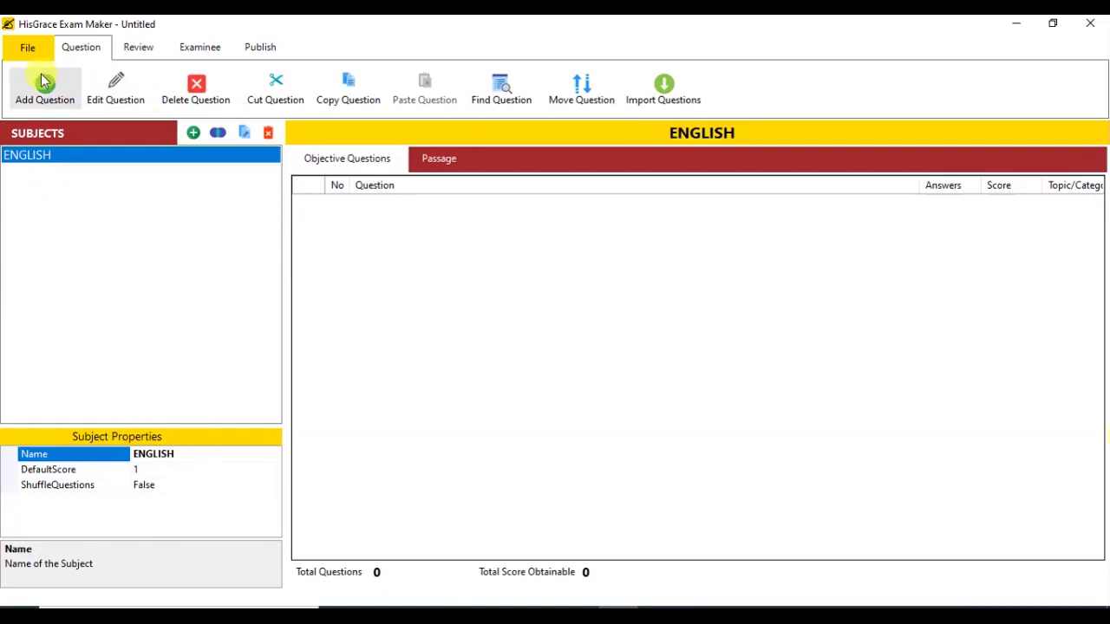
left_click(40, 76)
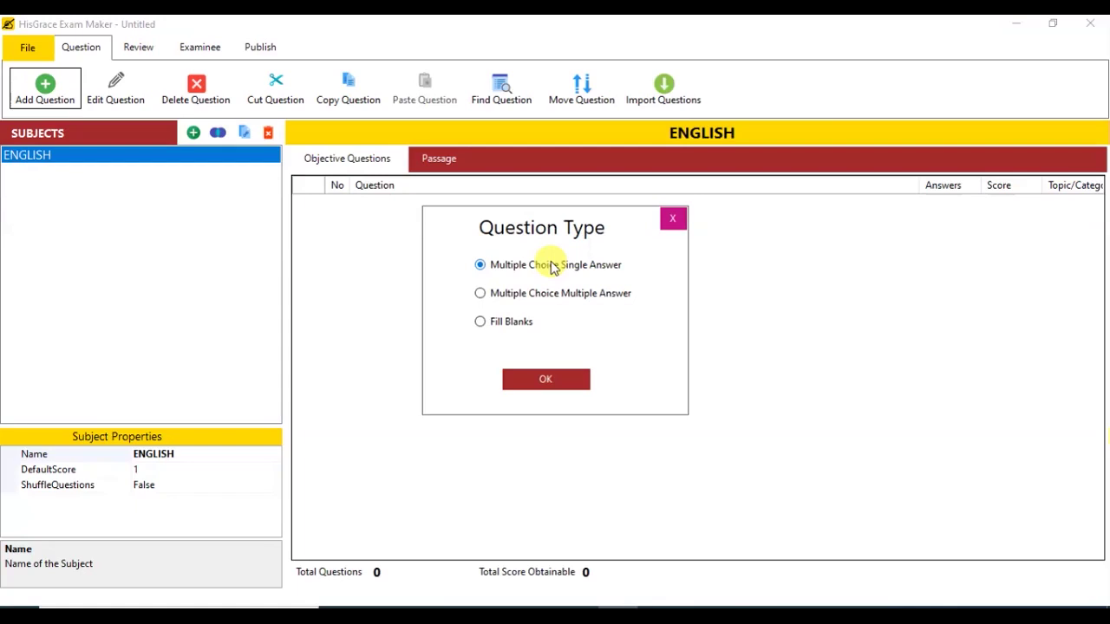
Step: Add single-answer question '________ does his work in the garden' with D 'The gardener' correct
left_click(576, 382)
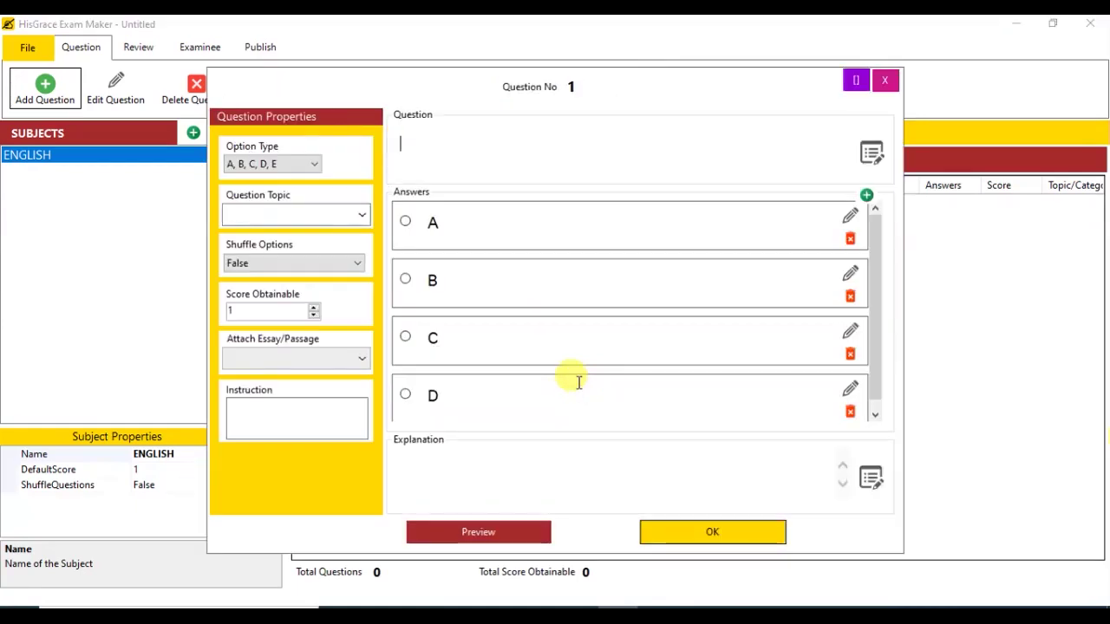
type("________")
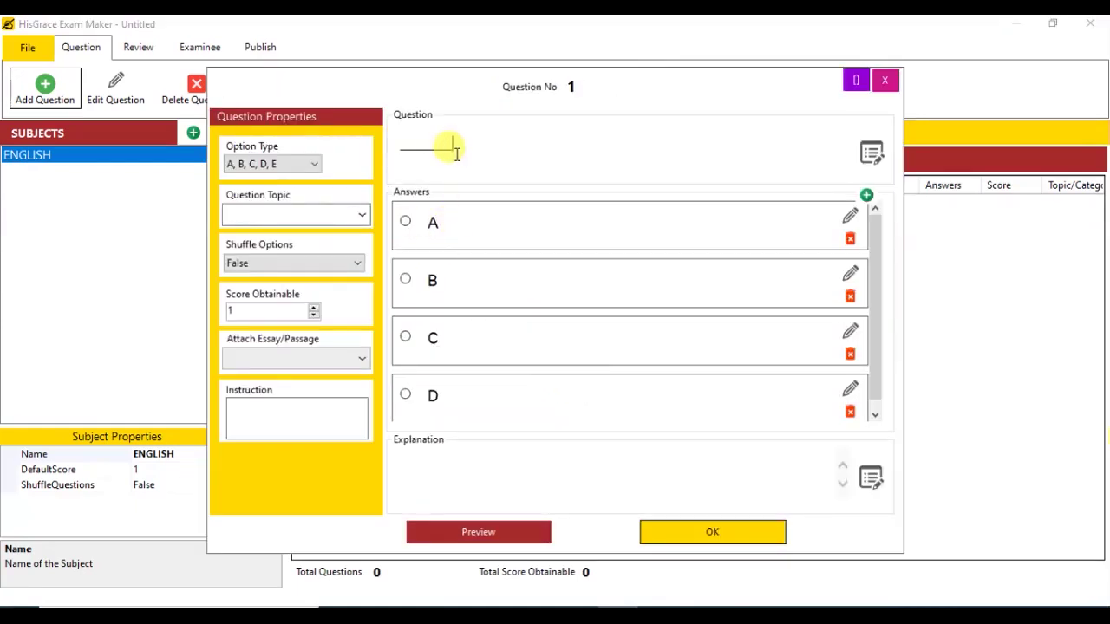
type(" does his work in the garden")
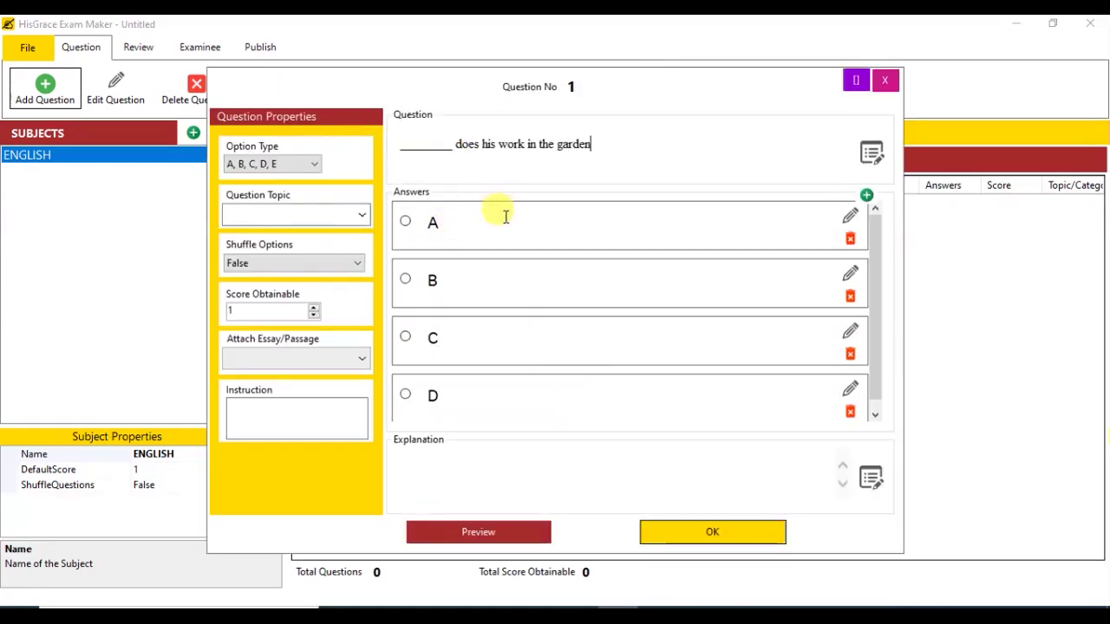
left_click(510, 241)
type("You and I")
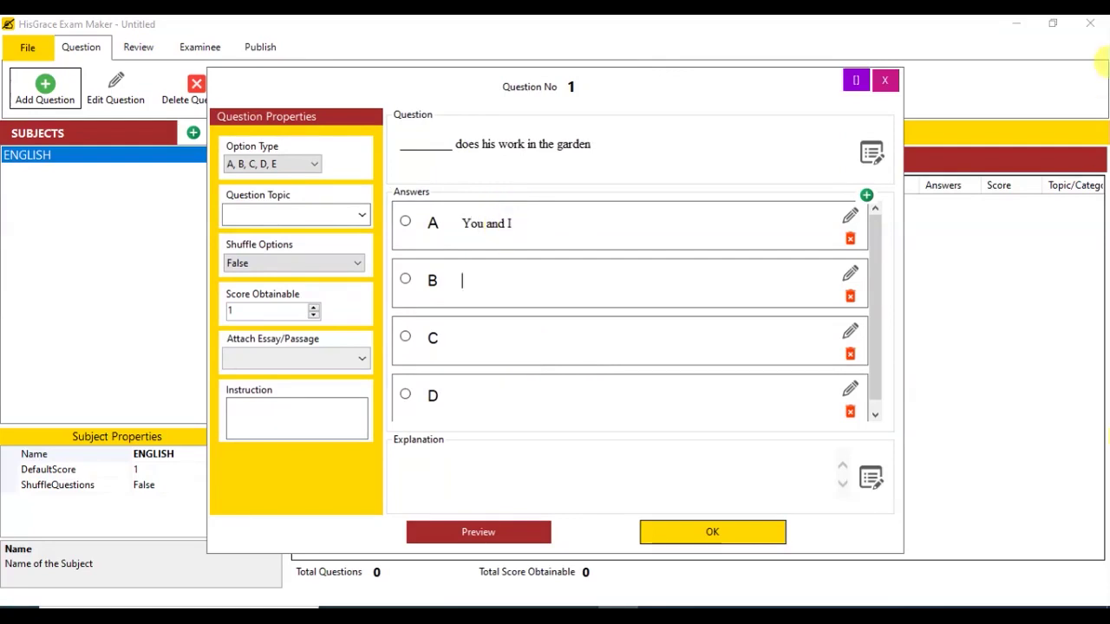
type("The Teachers")
type("You")
key("Tab")
type("The gardener")
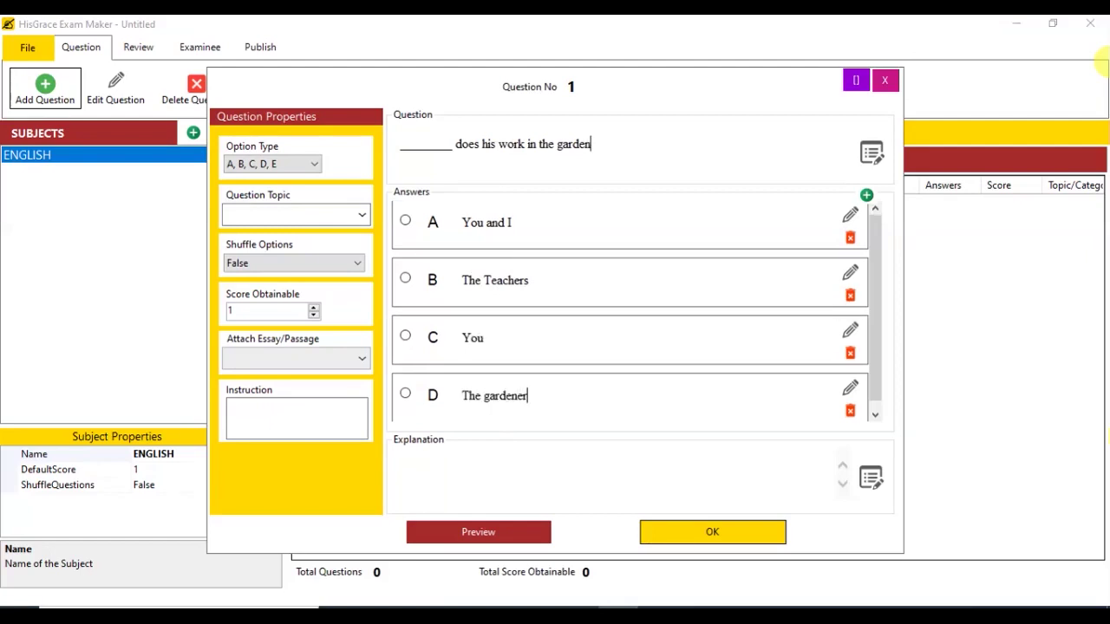
key("Tab")
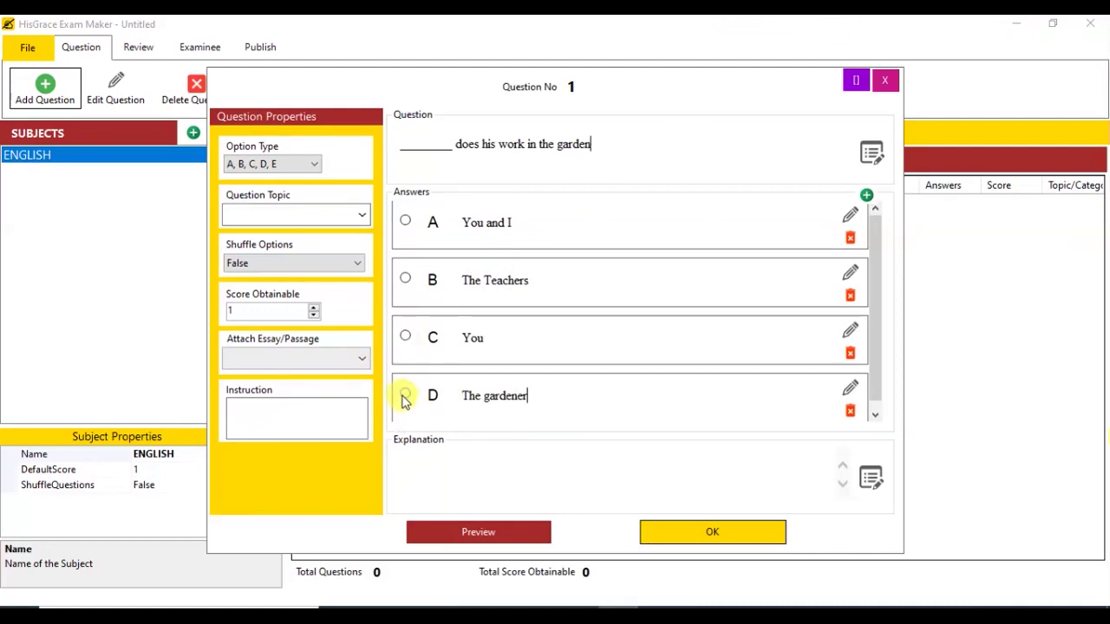
left_click(405, 394)
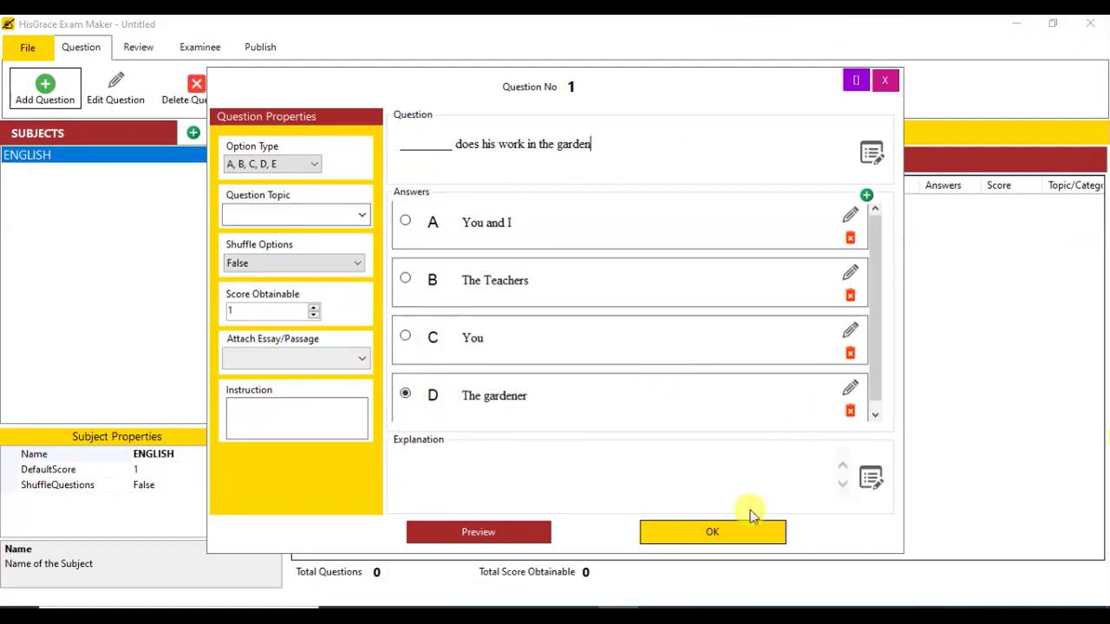
left_click(535, 534)
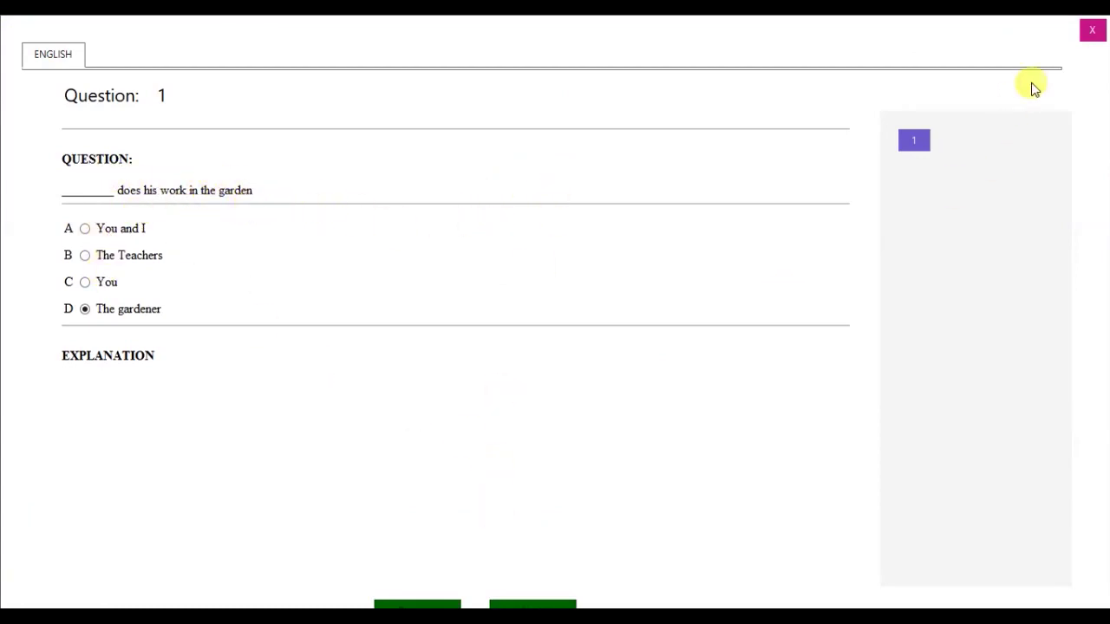
left_click(1091, 30)
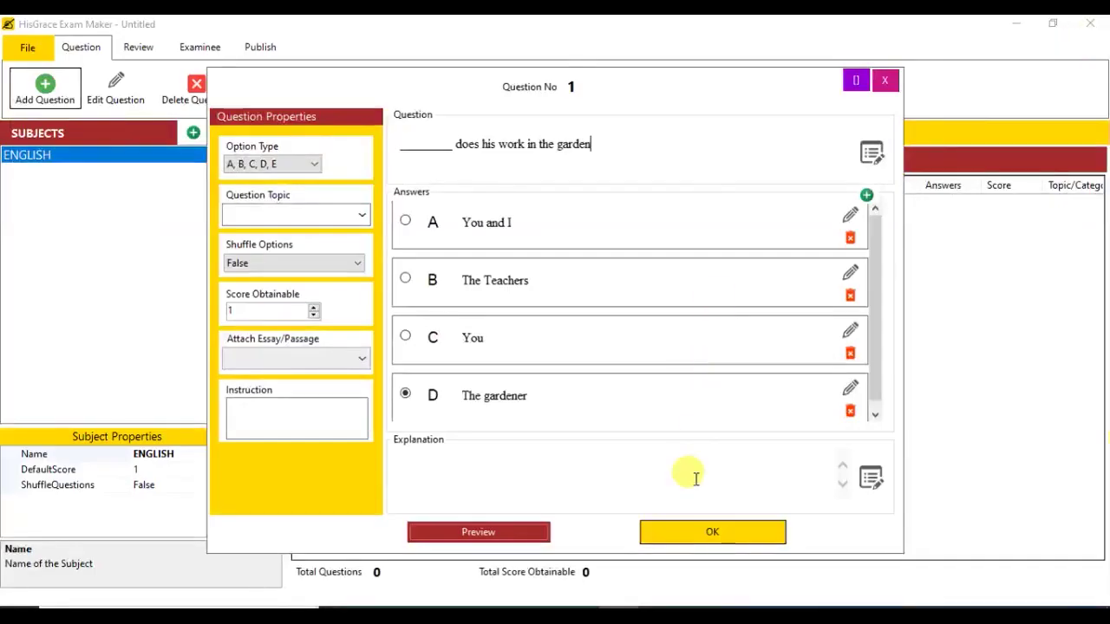
left_click(709, 531)
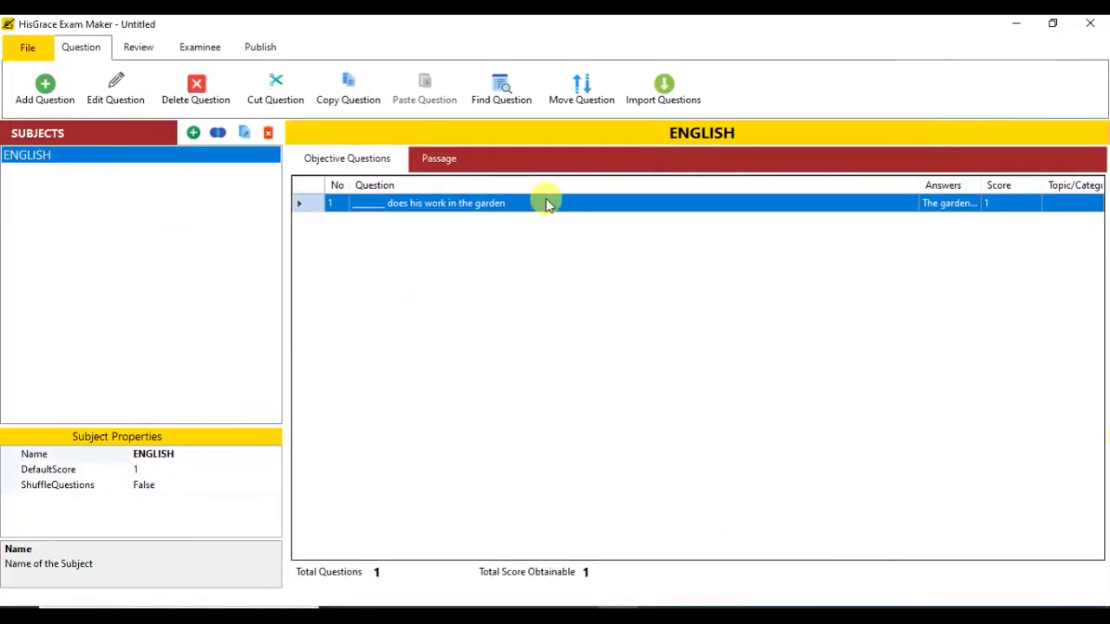
Step: Start a single-answer question with instruction 'Identify the noun in the following sentences' and text 'I live in London'
left_click(46, 87)
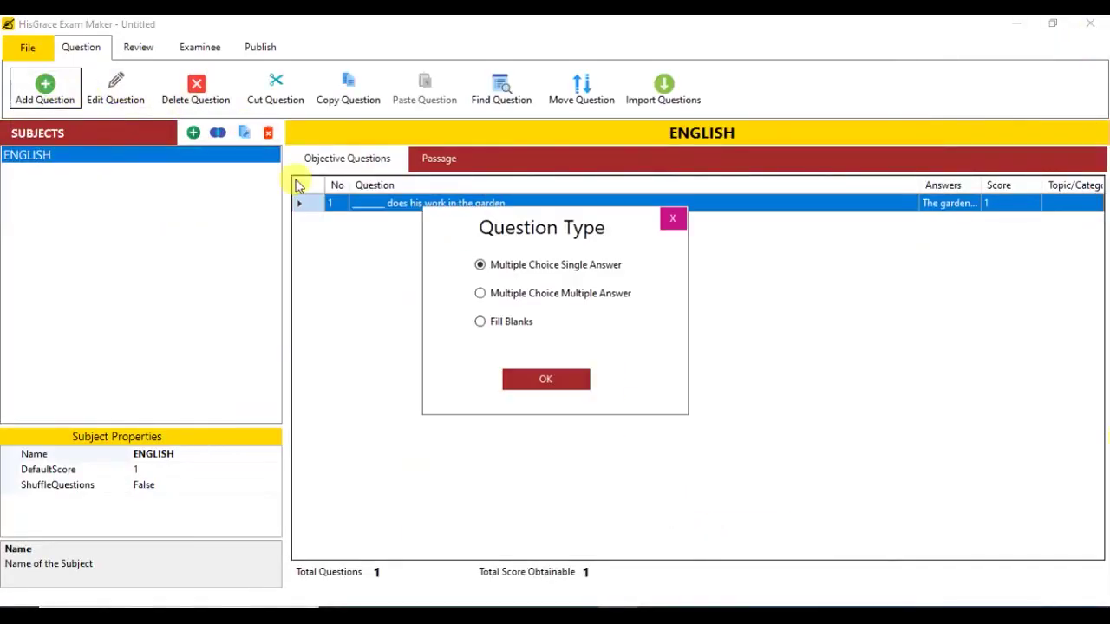
left_click(575, 379)
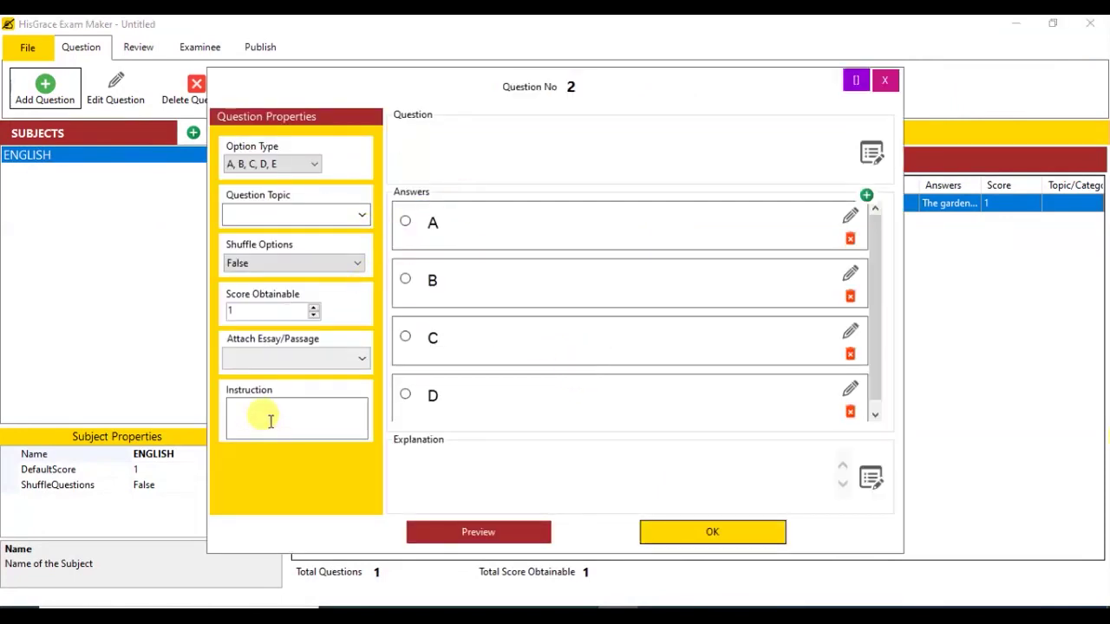
left_click(263, 416)
type("Identify the n")
type("oun in the following sentences")
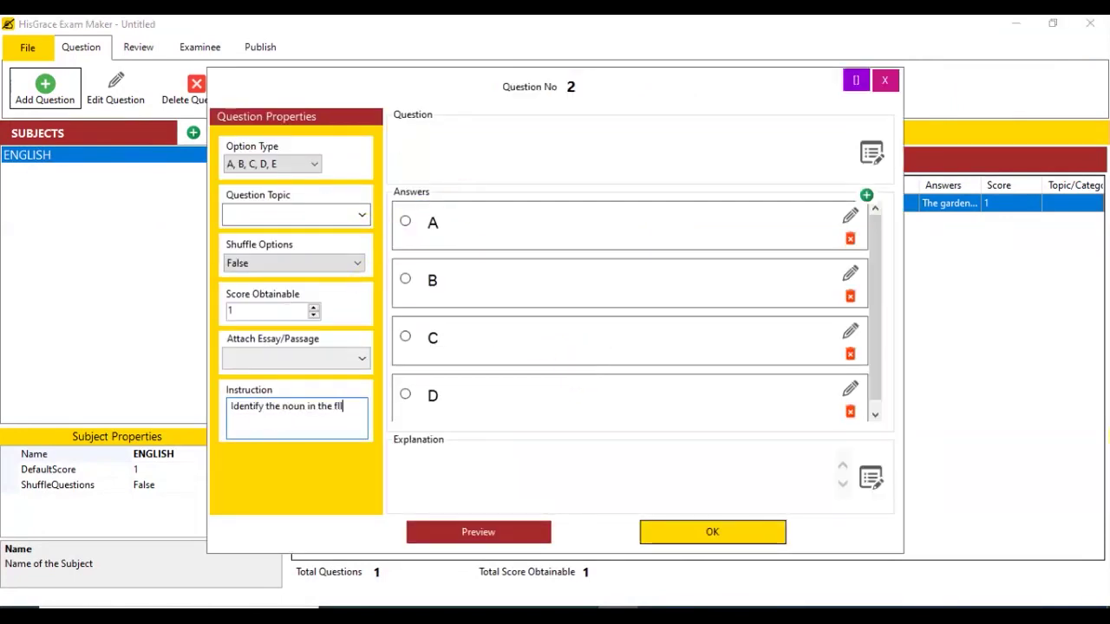
left_click(435, 150)
type("I live in London")
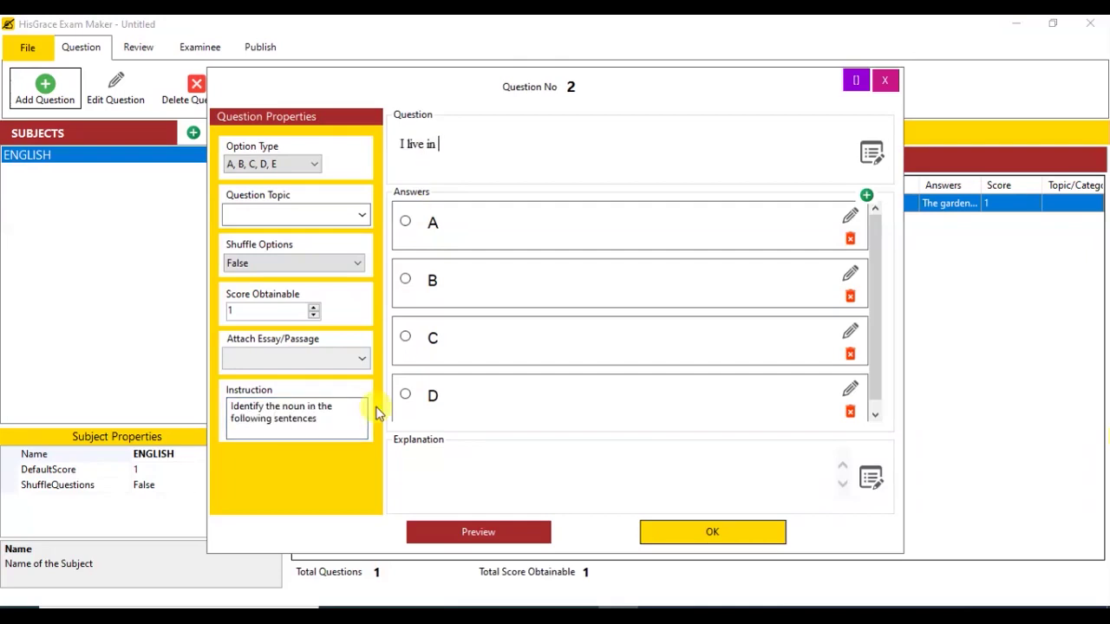
Step: Enter answers In, Live, London and I, marking London as correct
left_click(508, 223)
type("In")
key("Tab")
type("Live")
key("Tab")
type("London")
key("Tab")
type("I")
left_click(405, 336)
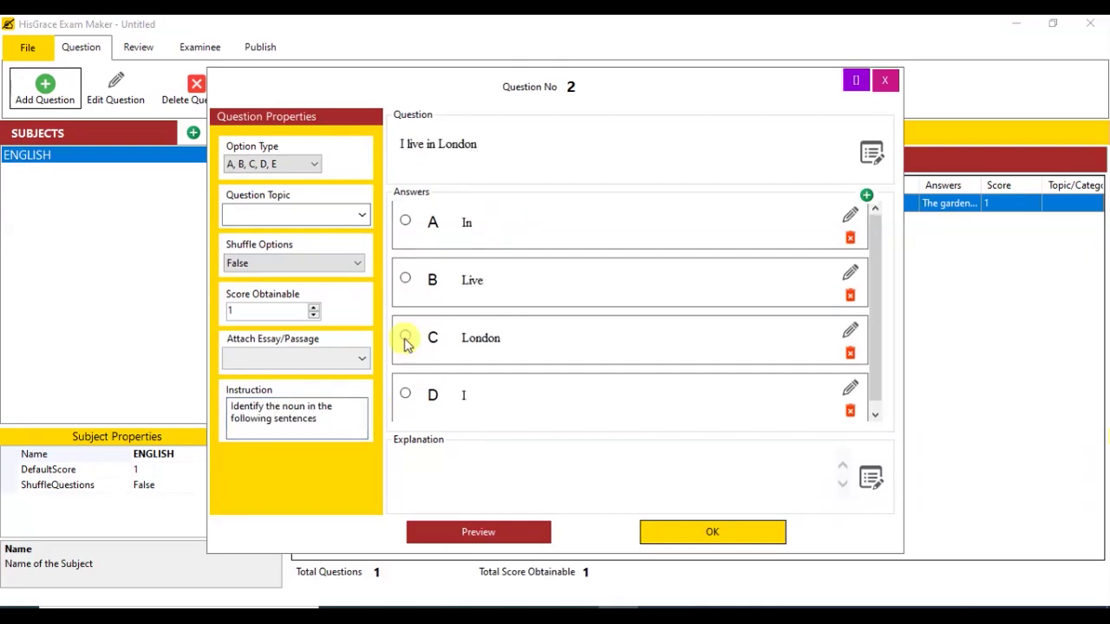
Step: Add explanation 'London is a name of a place', topic 'Parts of Speech', and save the question
left_click(438, 477)
type("Lon")
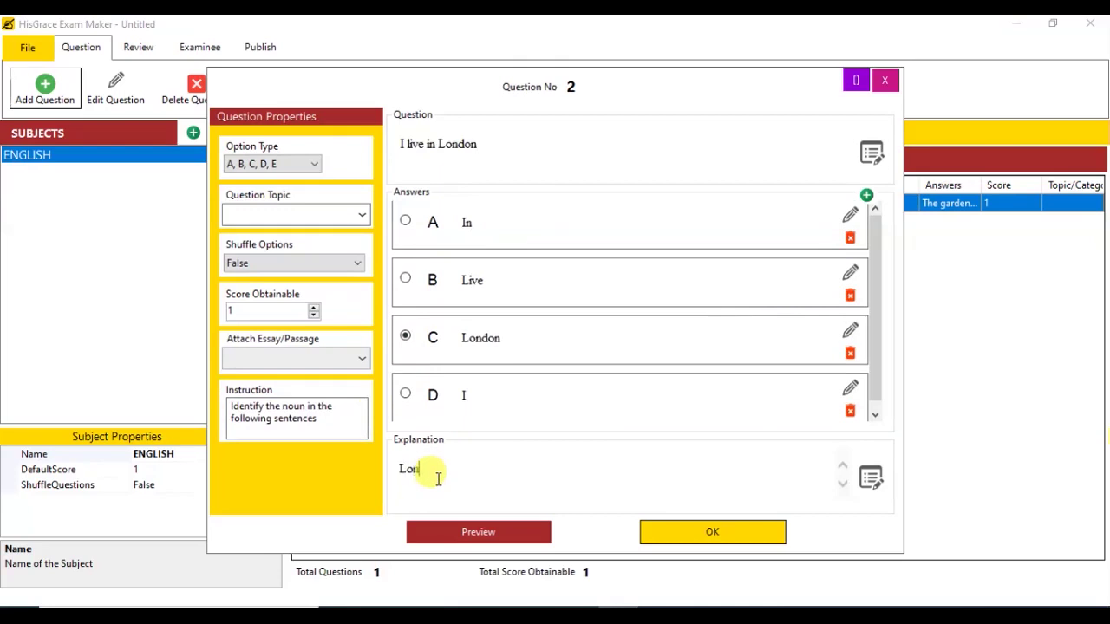
type("don is a name of a place")
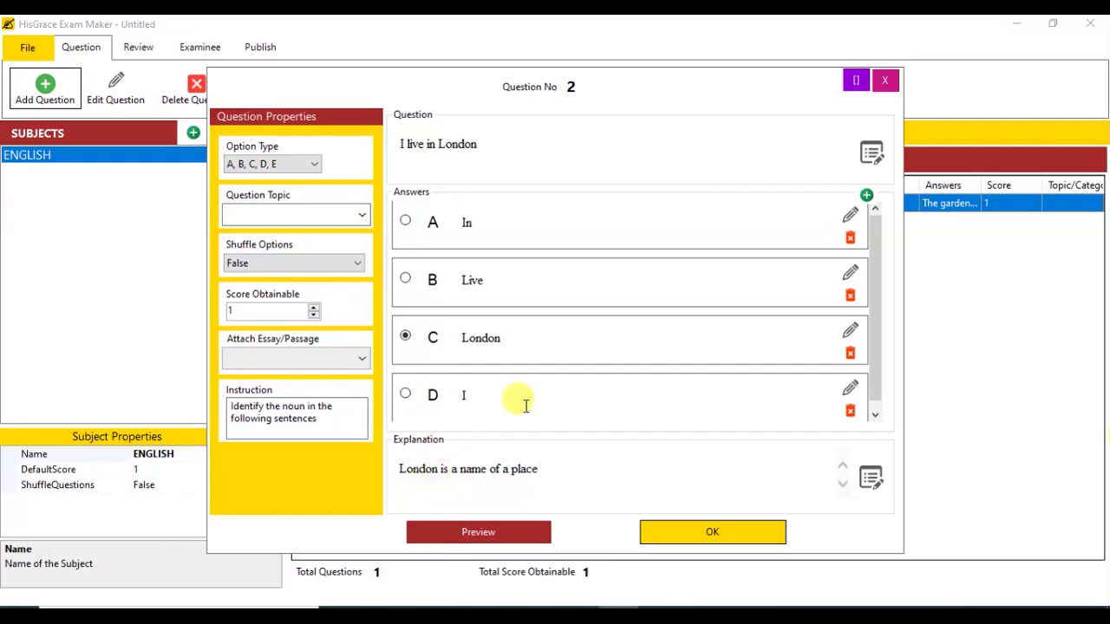
left_click(276, 217)
type("Parts of Speech")
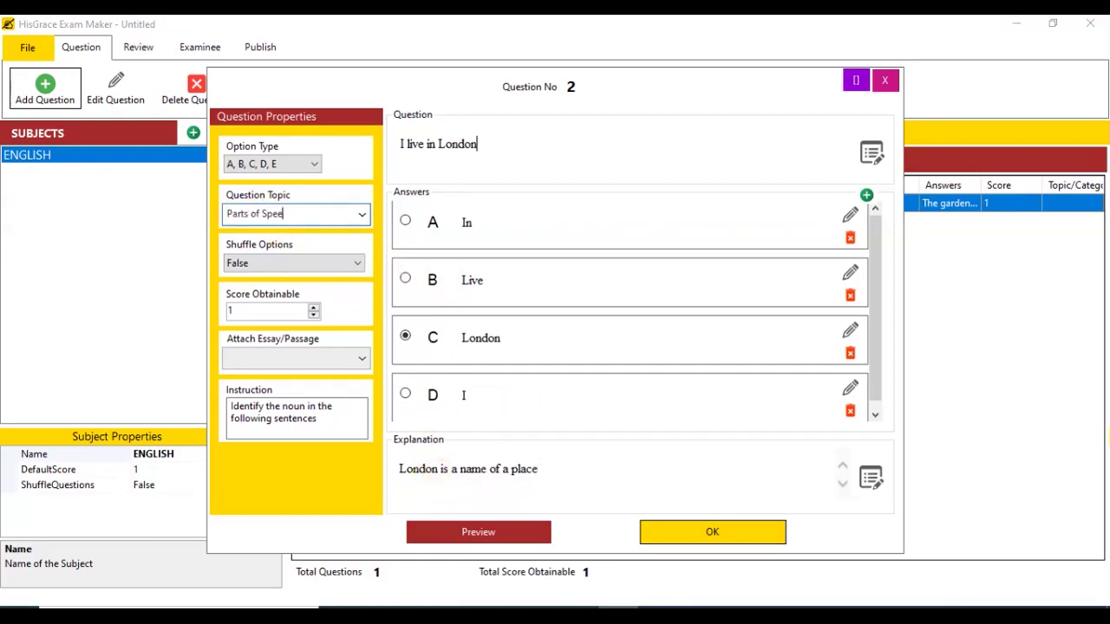
left_click(705, 530)
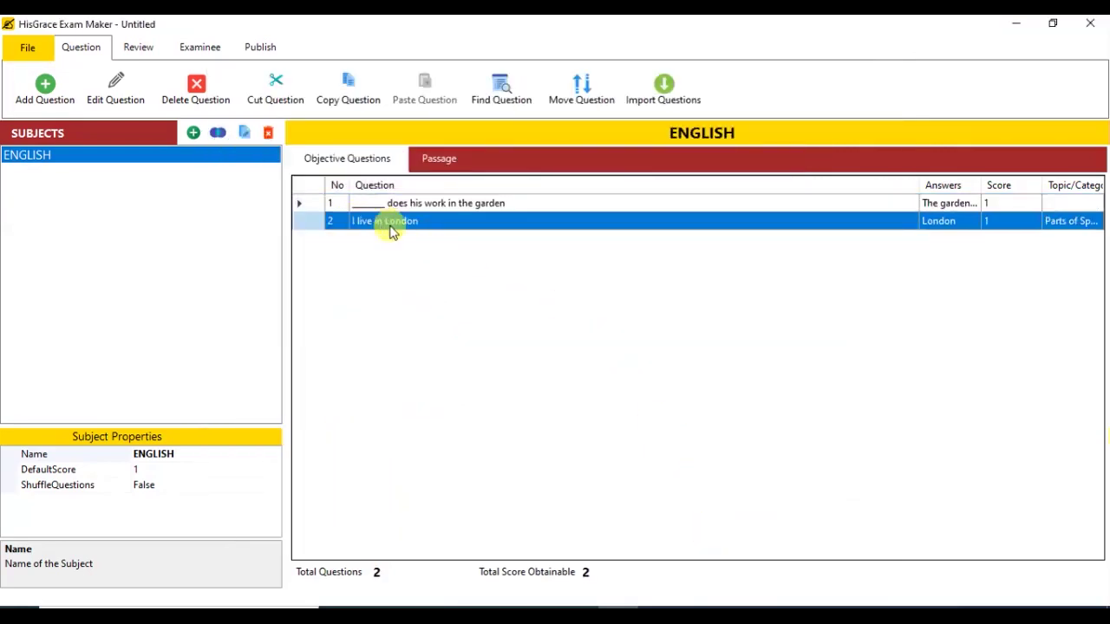
left_click(48, 88)
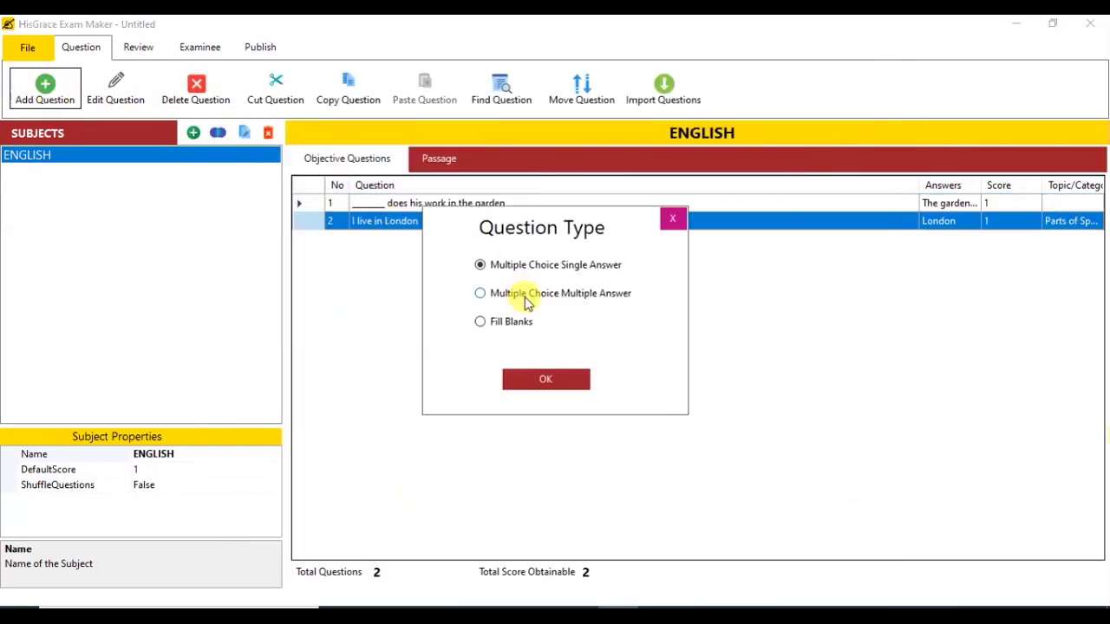
Step: Create multiple-answer question 'The following are animals except________' with answers Table, Dog, Cat, Book
left_click(523, 296)
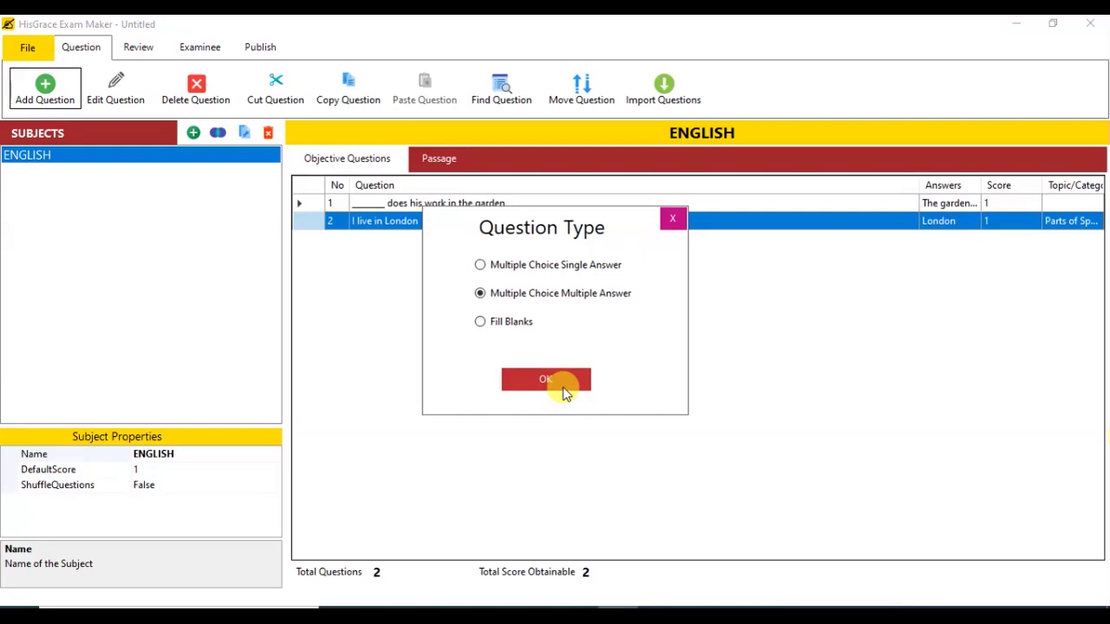
left_click(563, 387)
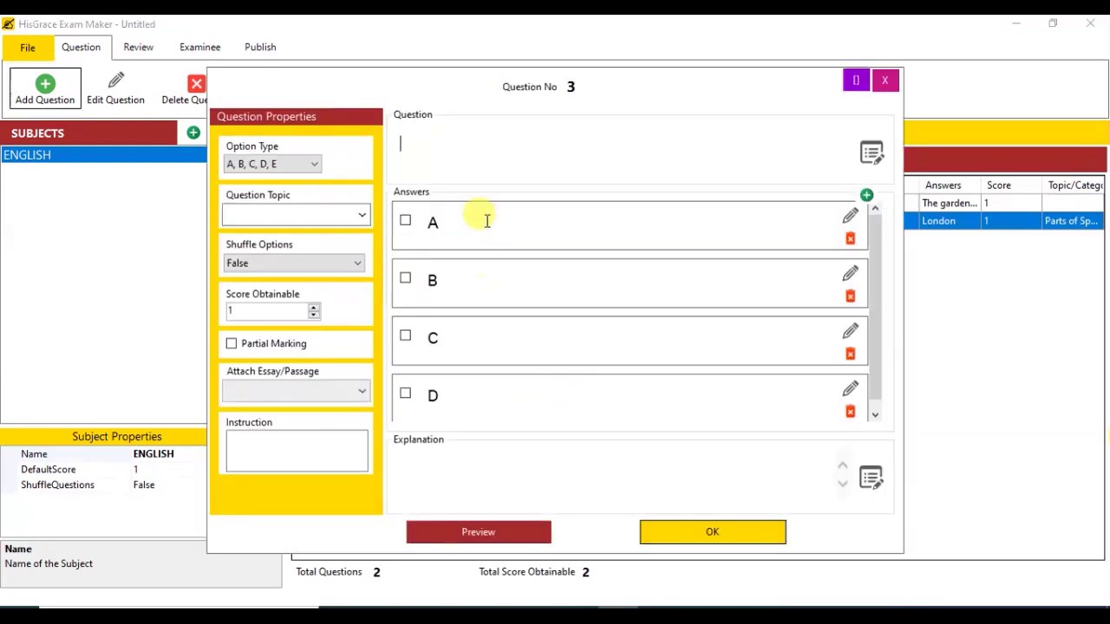
type("The following are ")
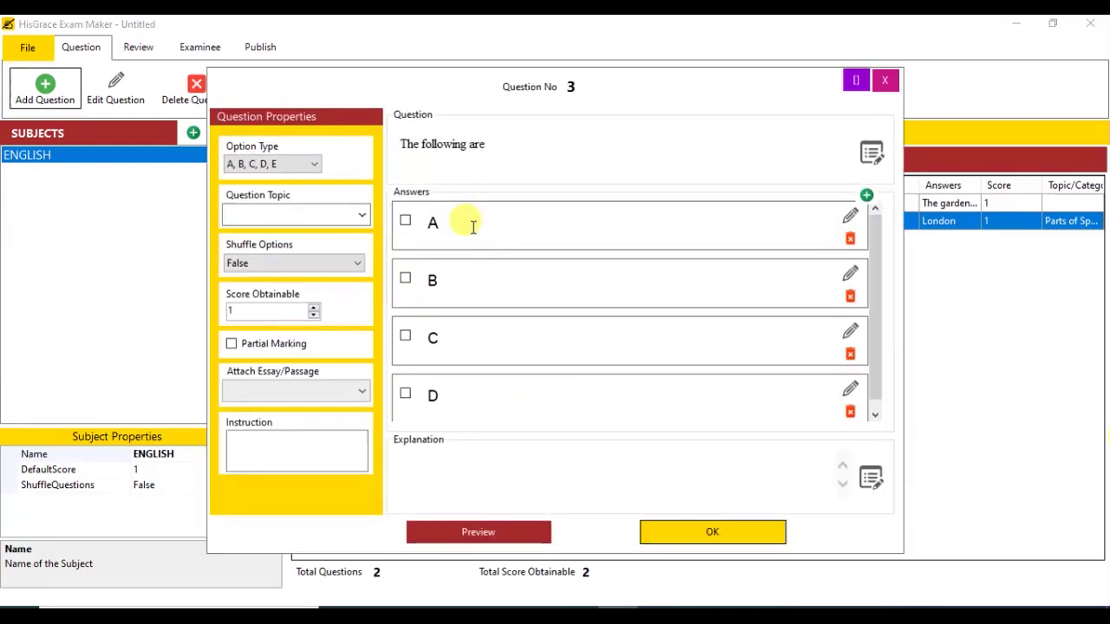
type("animals except________")
left_click(488, 230)
type("Table")
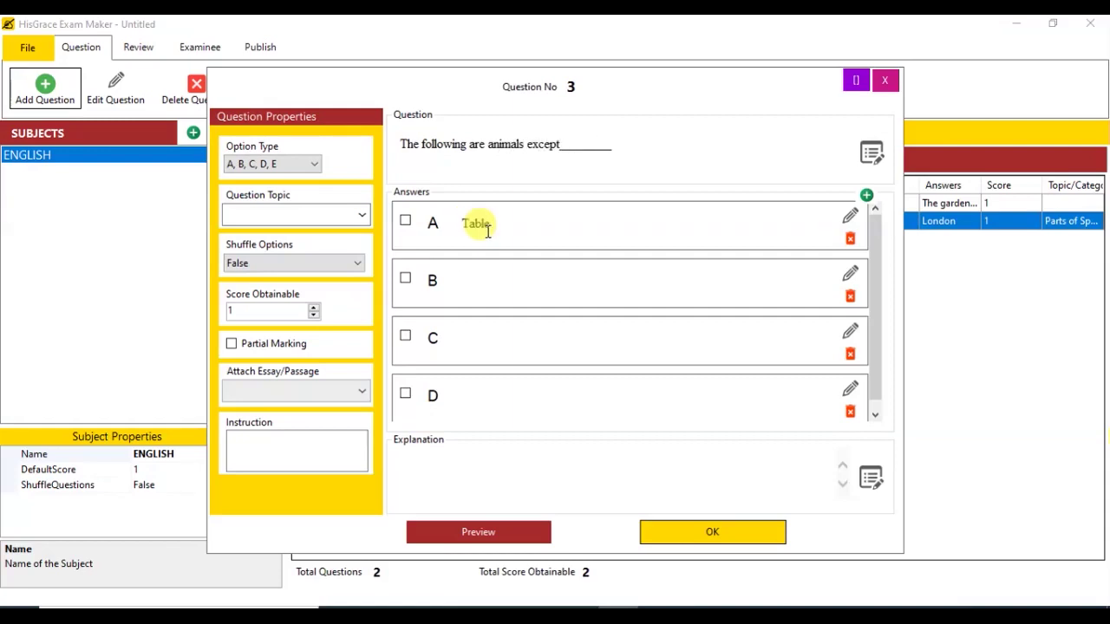
type("Cat")
key("Tab")
type("Book")
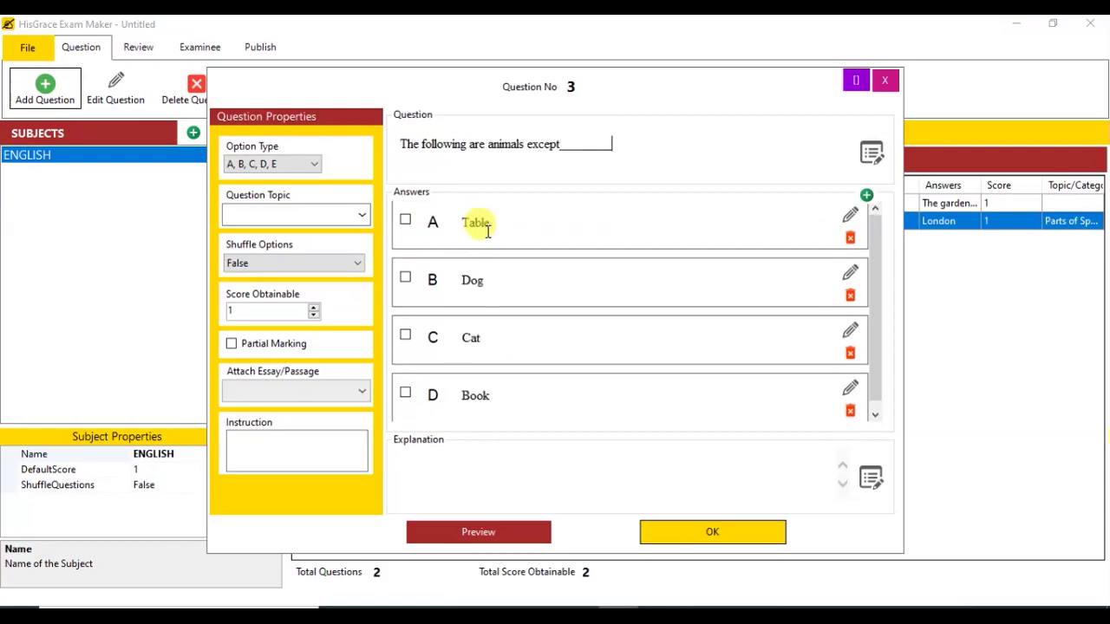
Step: Add fifth answer Cockroach, mark Table and Book correct, and save question 3
left_click(867, 197)
scroll(877, 397, "down", 1)
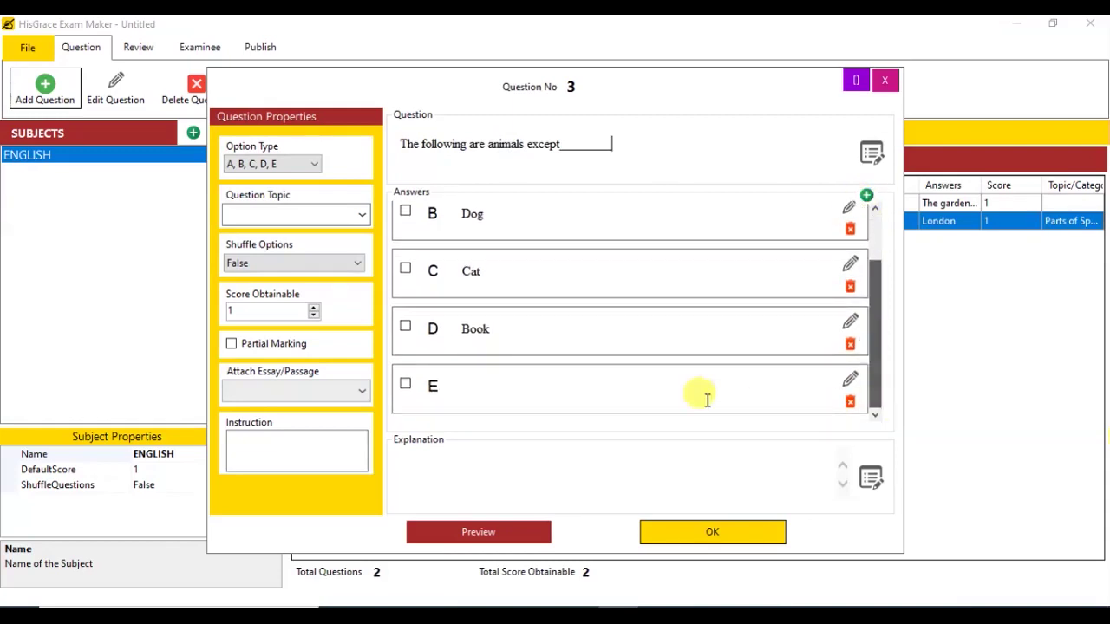
type("Cockroach")
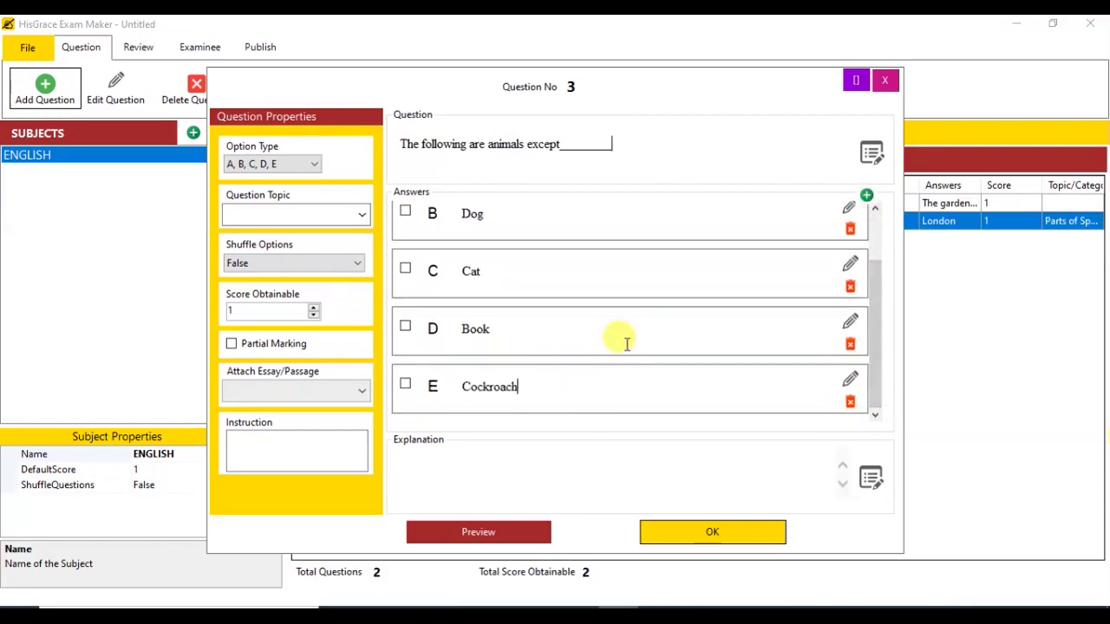
scroll(520, 317, "up", 1)
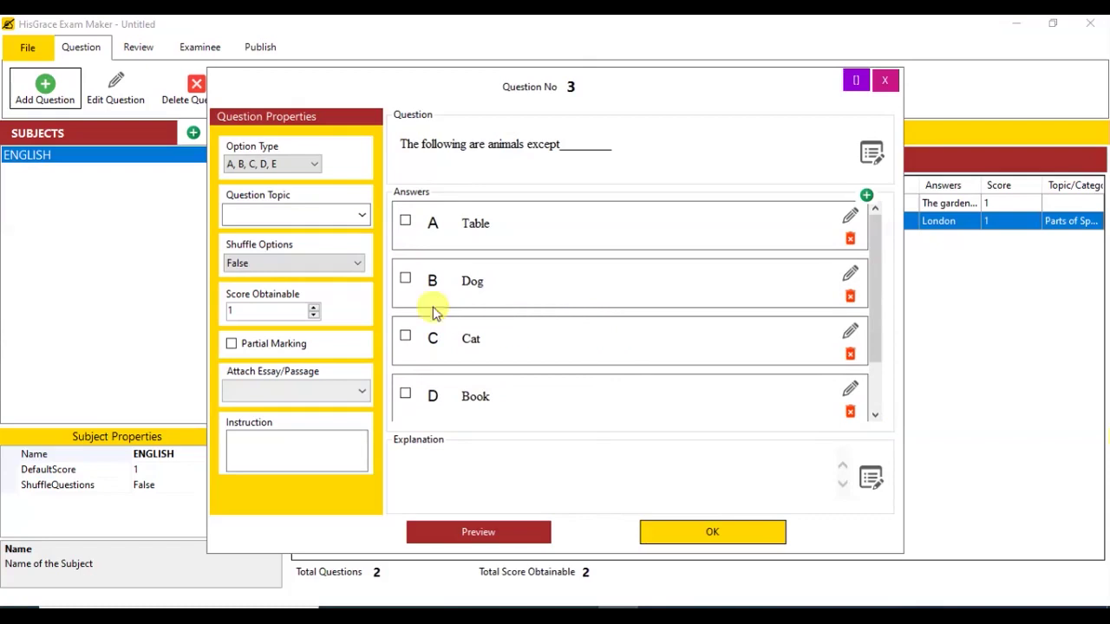
left_click(406, 222)
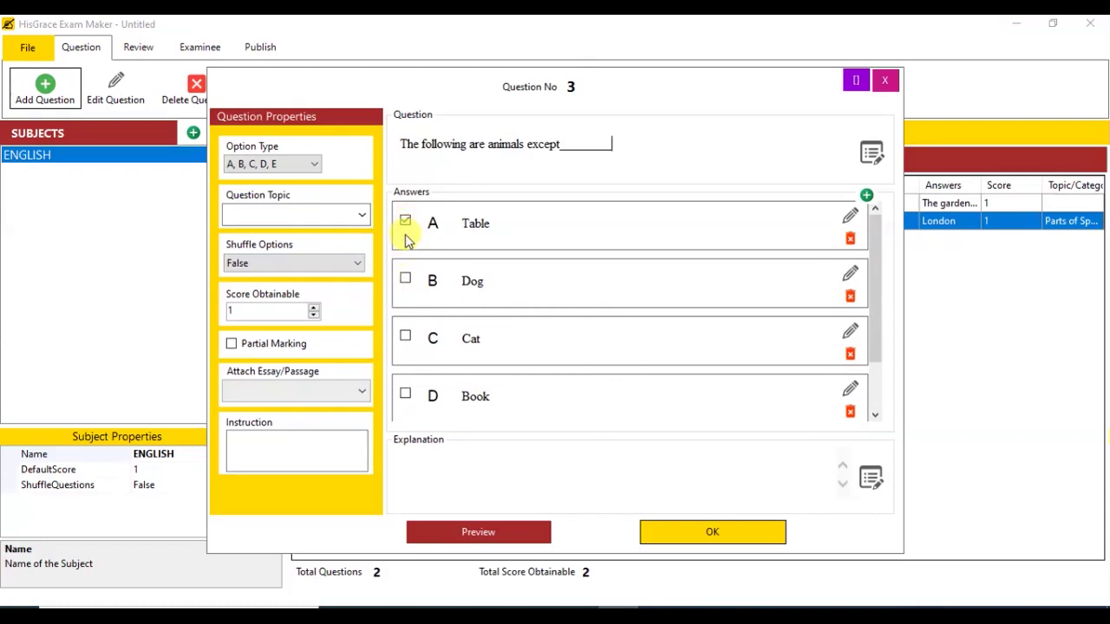
left_click(406, 394)
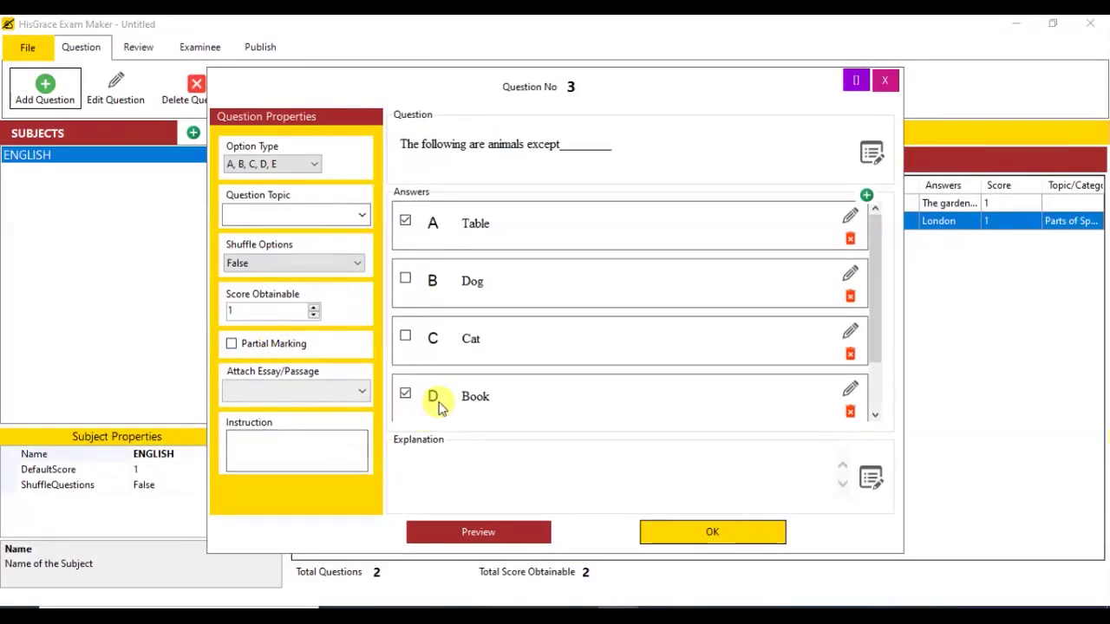
left_click(672, 531)
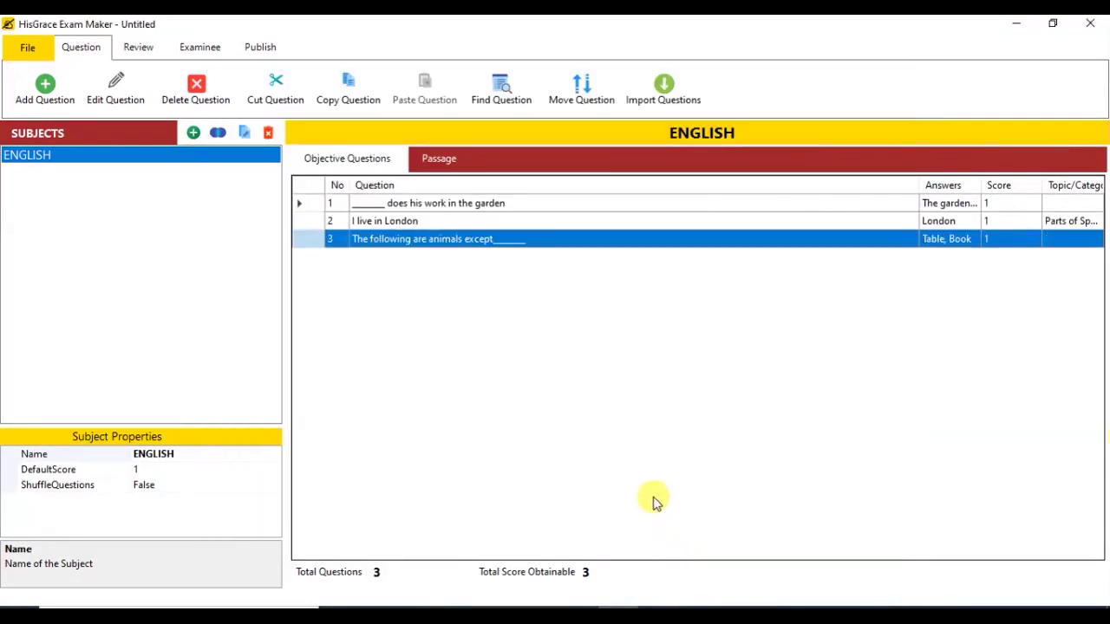
left_click(44, 92)
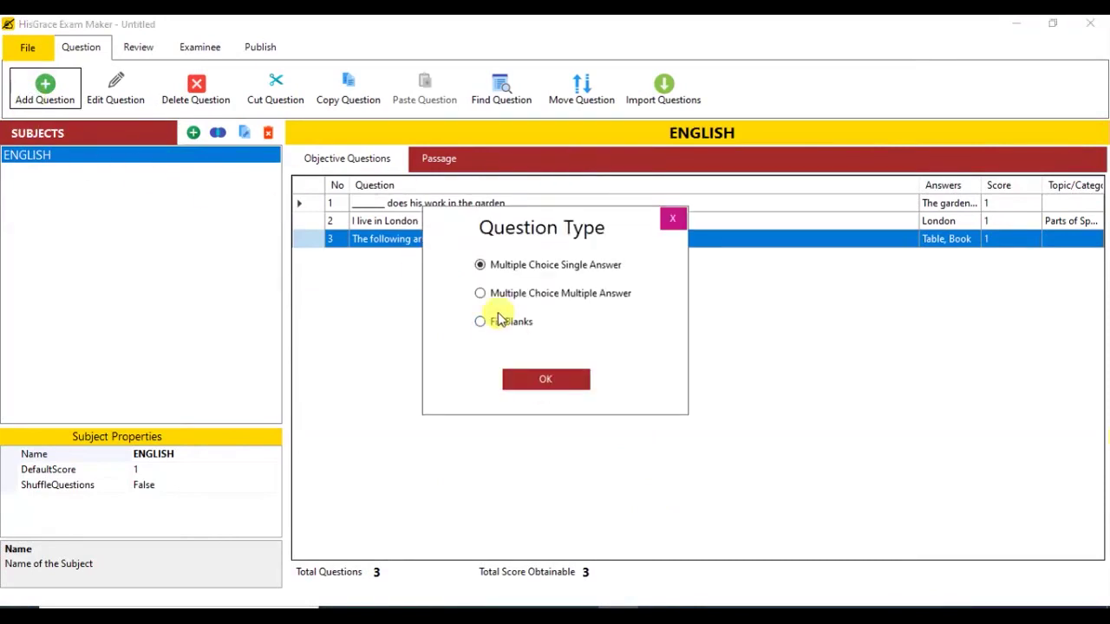
Step: Add fill-in-the-blanks question 'What is the name of your school?' with answer 'Hisgrace School'
left_click(492, 324)
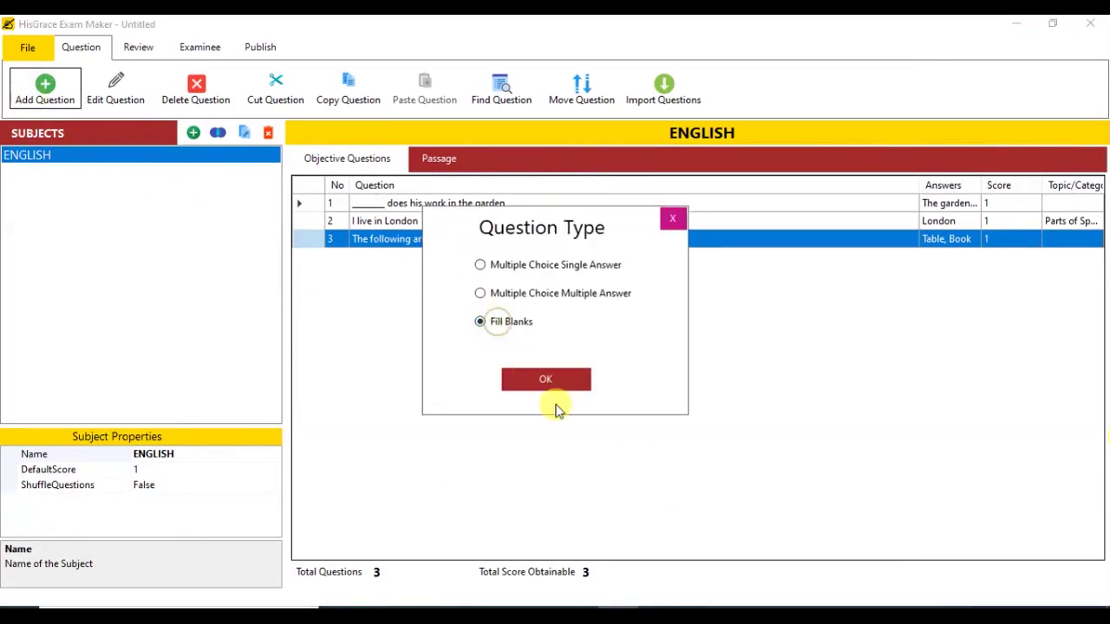
left_click(559, 382)
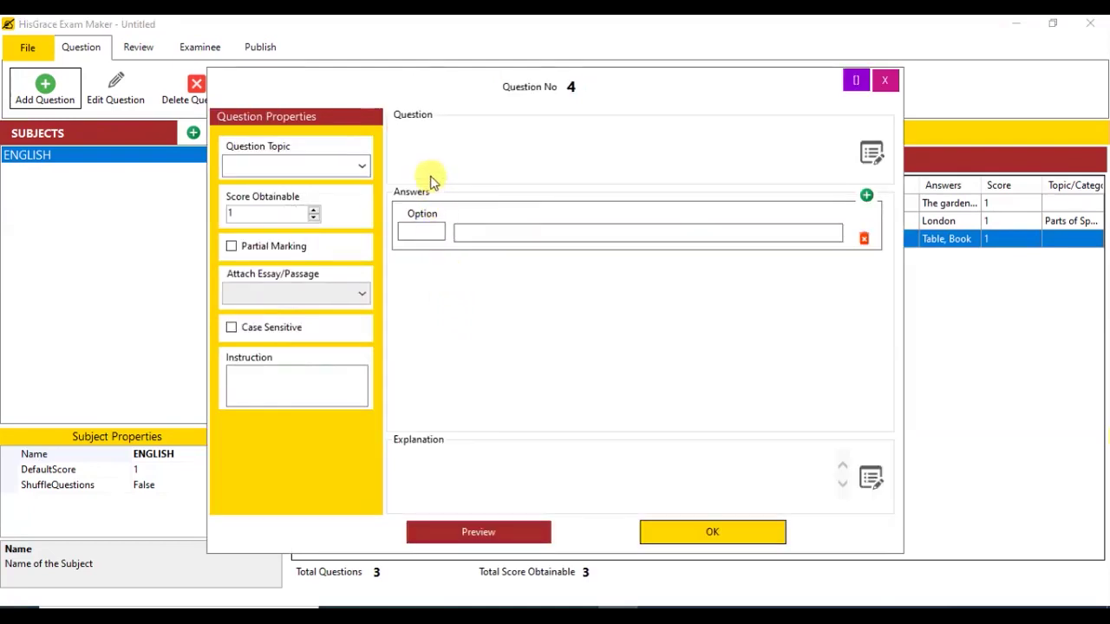
left_click(421, 168)
type("What is the name of your school?")
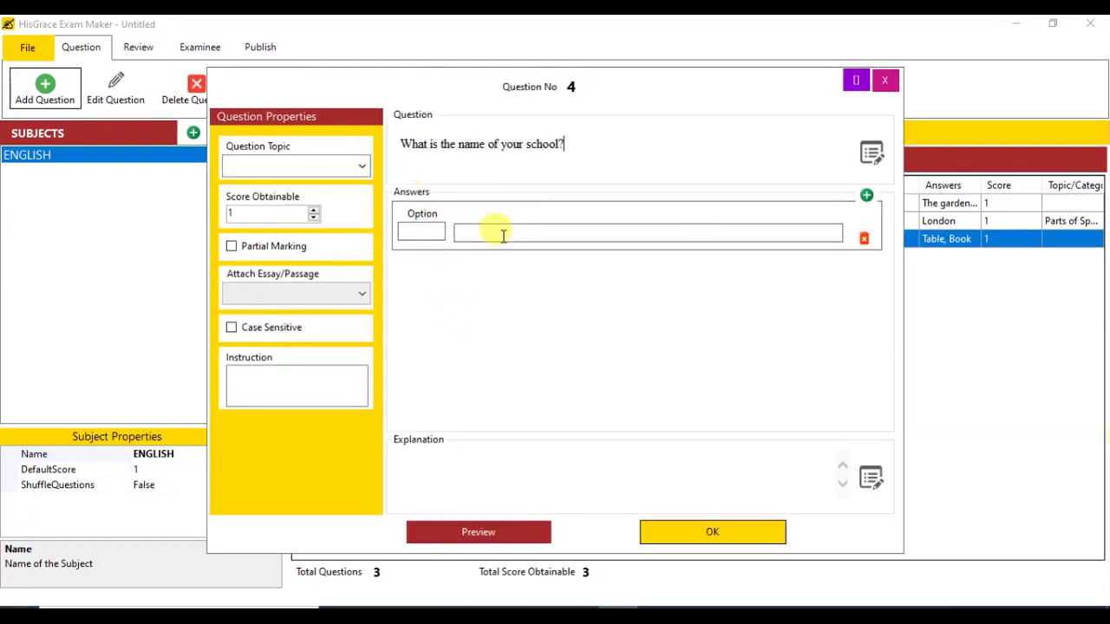
left_click(500, 231)
type("Hisgrace School")
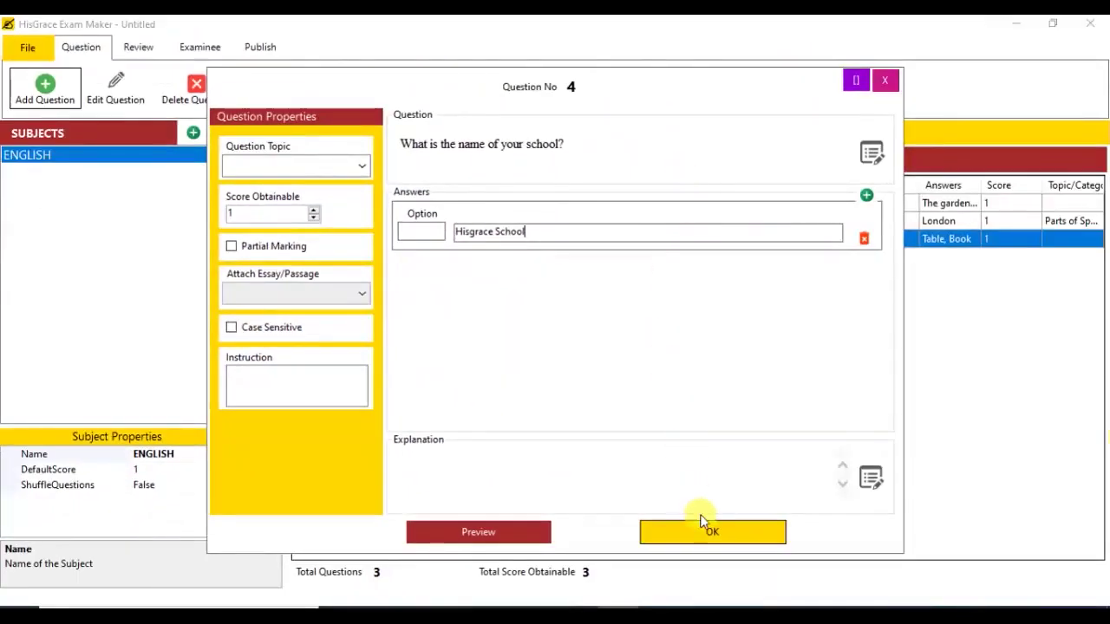
left_click(703, 534)
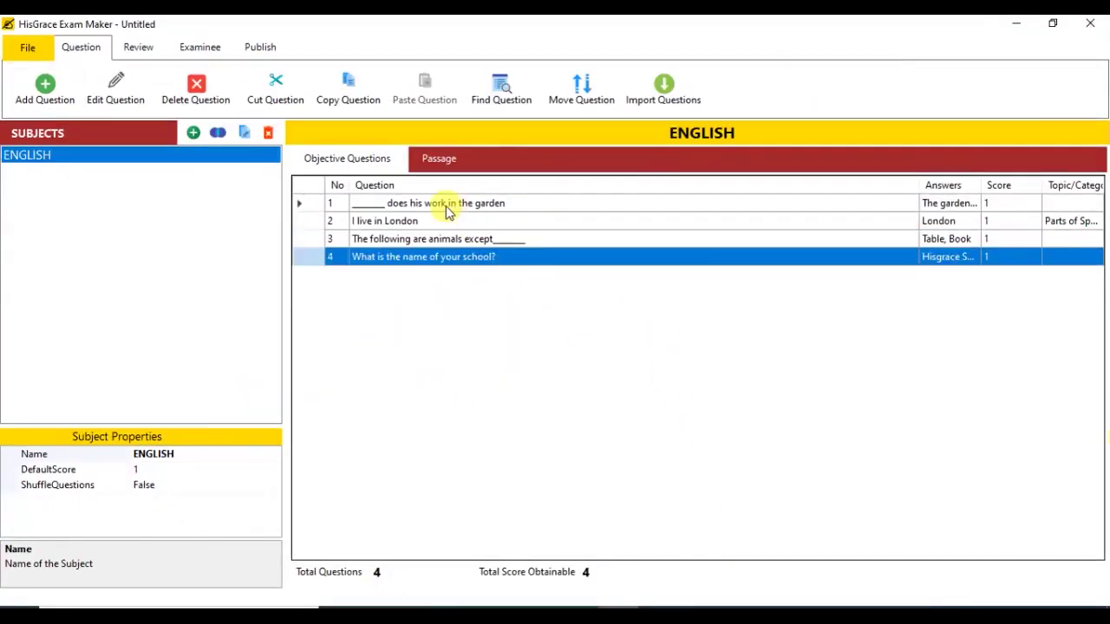
Step: Add a fill-in-the-blanks question about Cain's father with blanks (a) Adam and (b) Abel
left_click(34, 103)
left_click(494, 320)
left_click(555, 379)
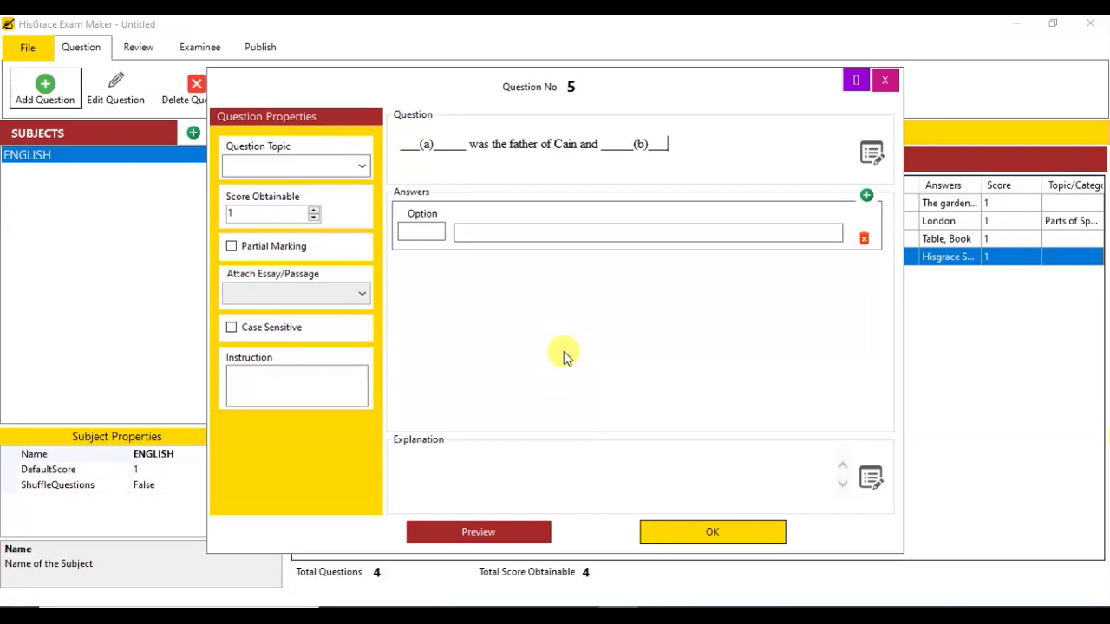
type("____")
left_click(409, 227)
type("(a)")
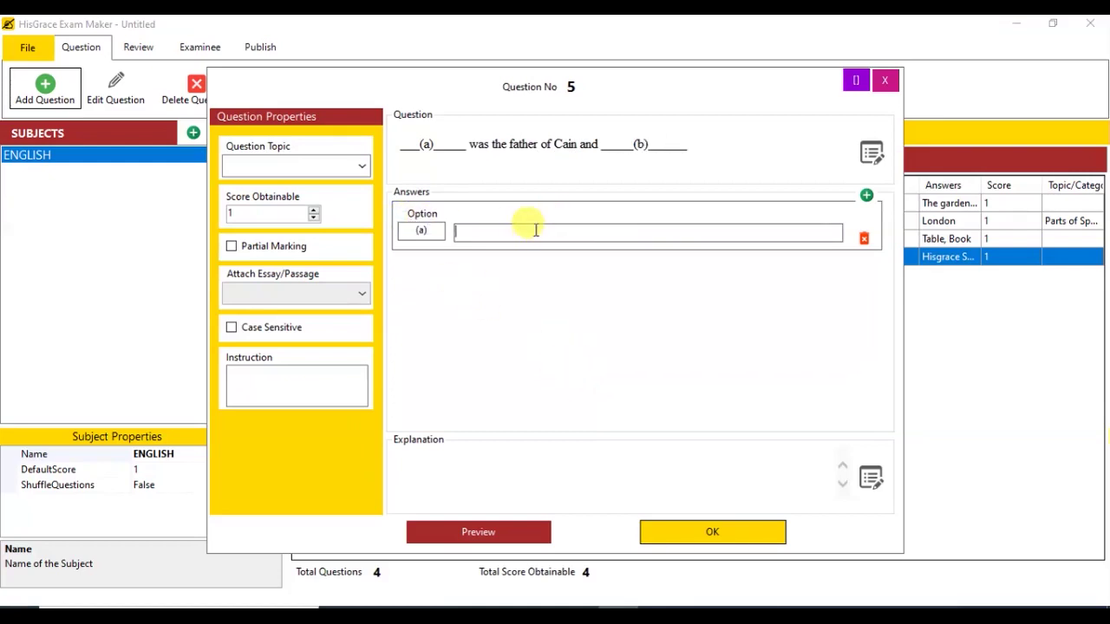
type("Adam")
left_click(866, 195)
left_click(425, 288)
type("(b")
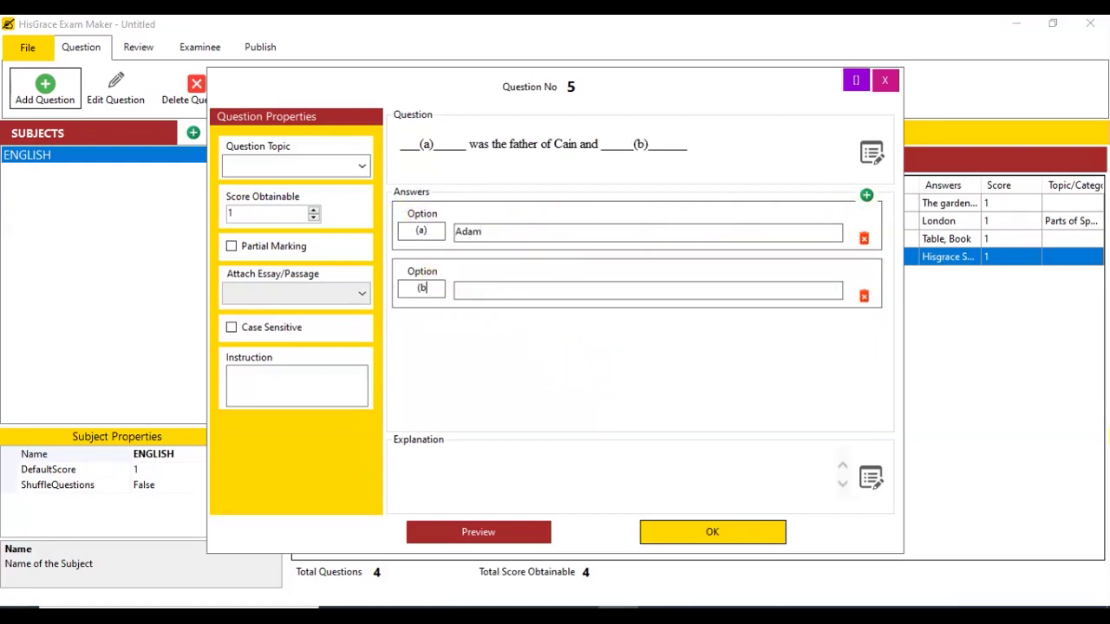
type(")")
left_click(478, 289)
type("Abel")
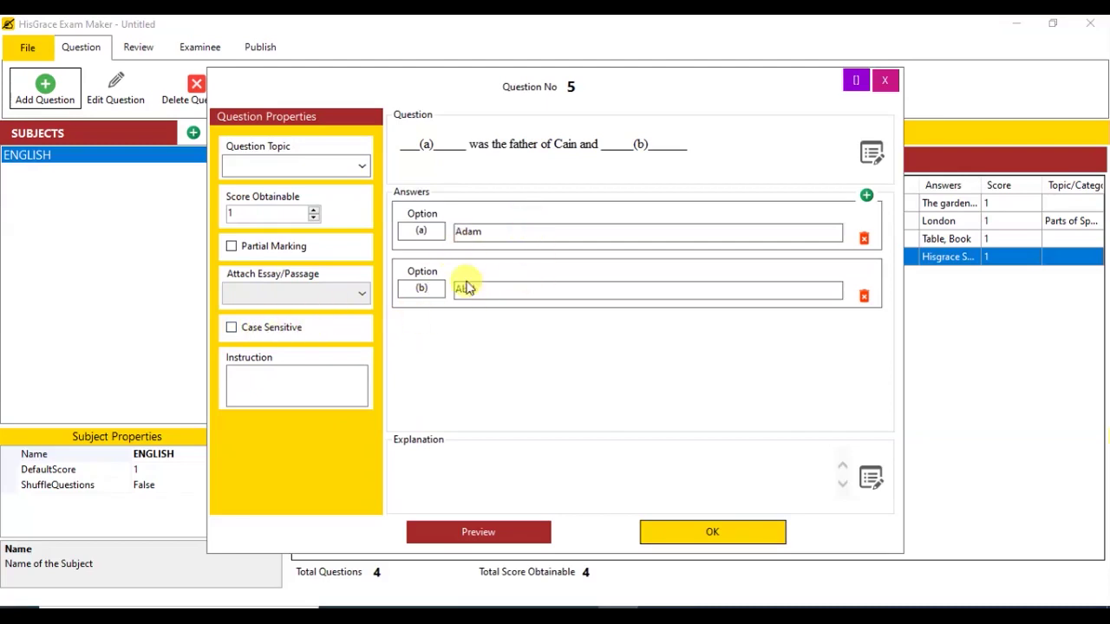
left_click(705, 529)
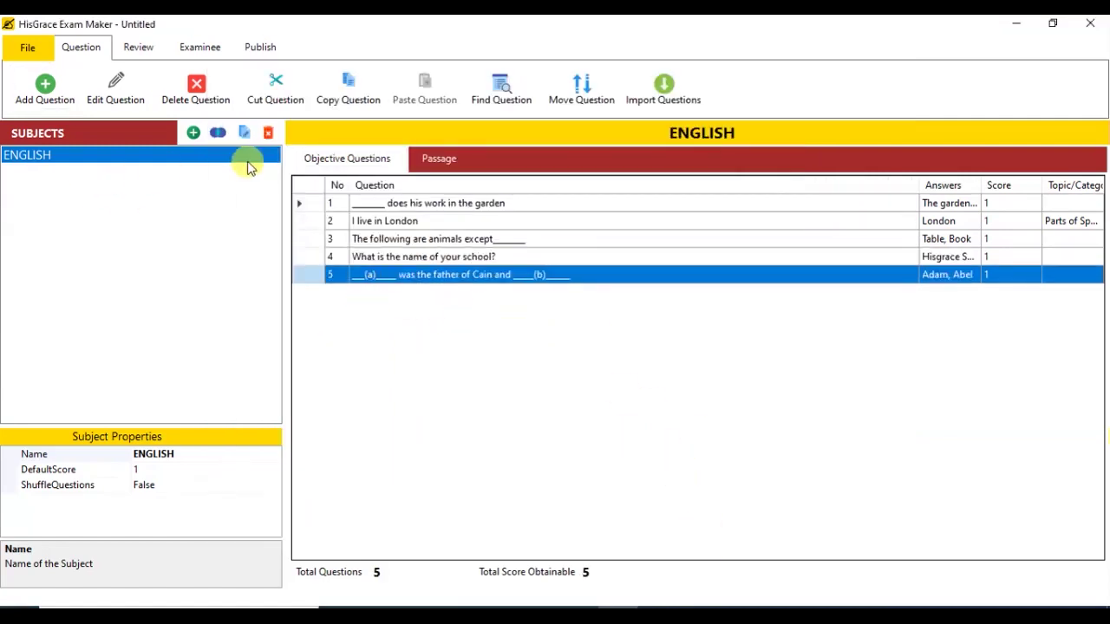
Step: Add an ENGLISH passage beginning 'My teacher is great!' and go back to the objective questions
left_click(441, 162)
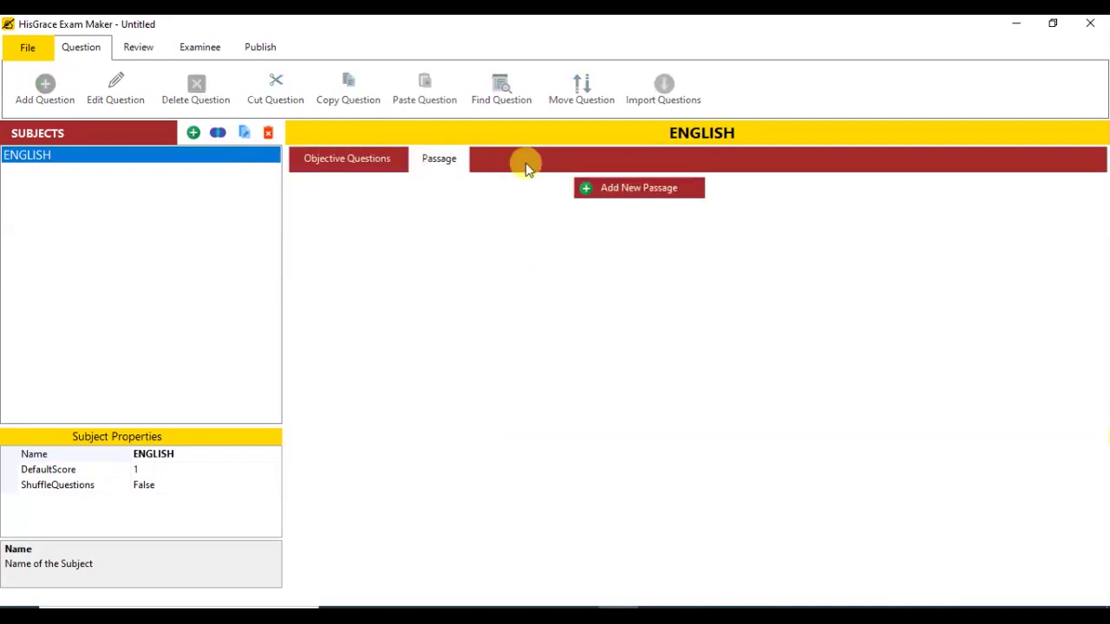
left_click(664, 186)
left_click(577, 256)
type("My ")
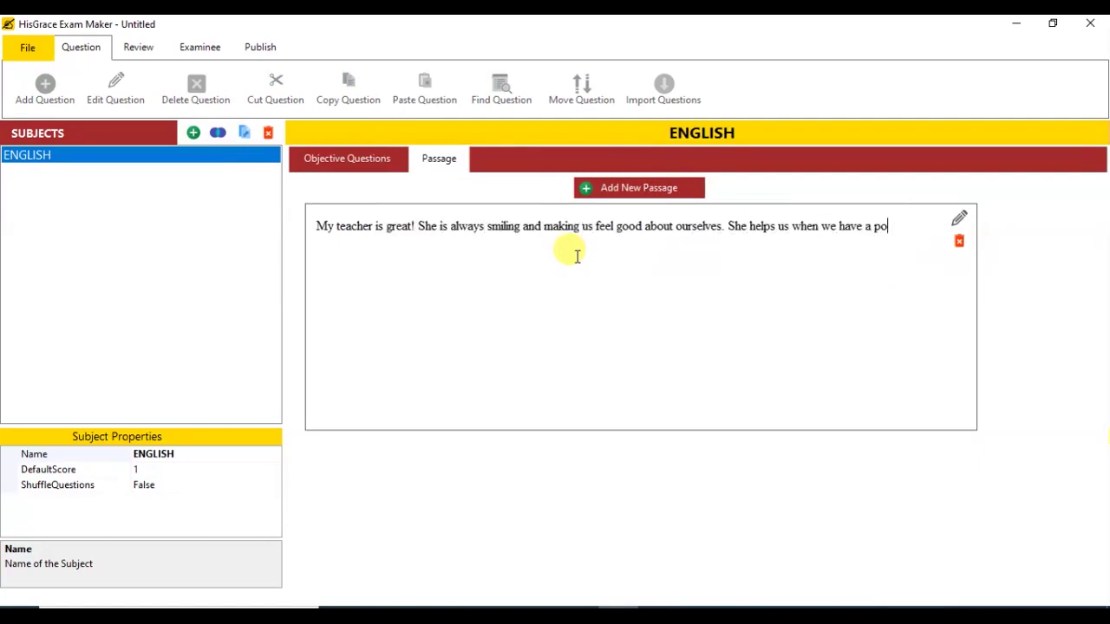
type("blem and she listens to us when we talk")
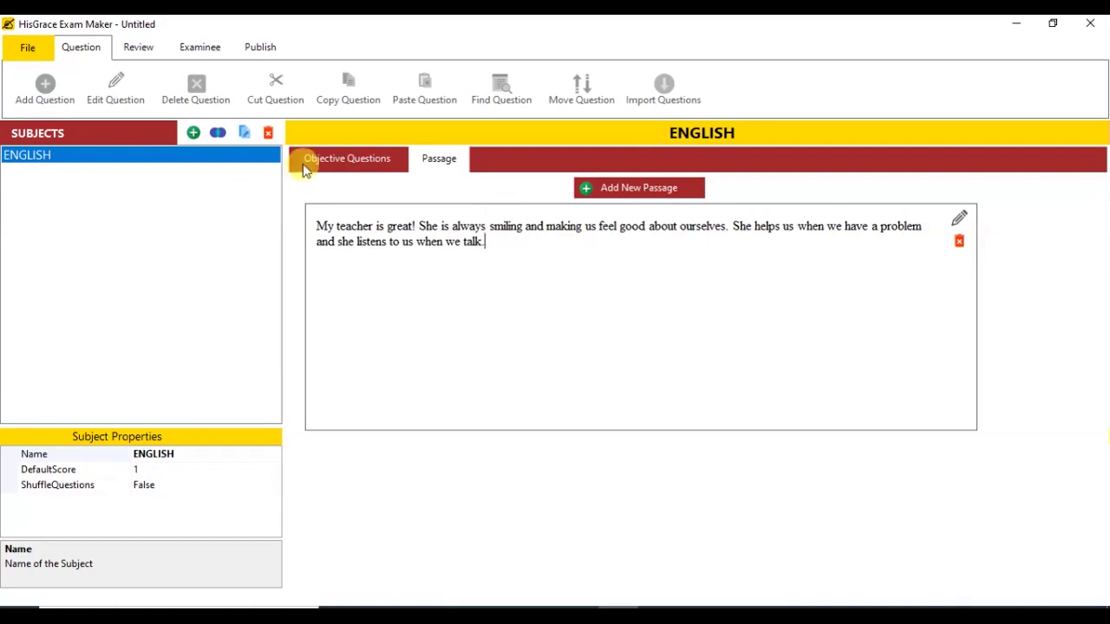
type(".")
left_click(340, 161)
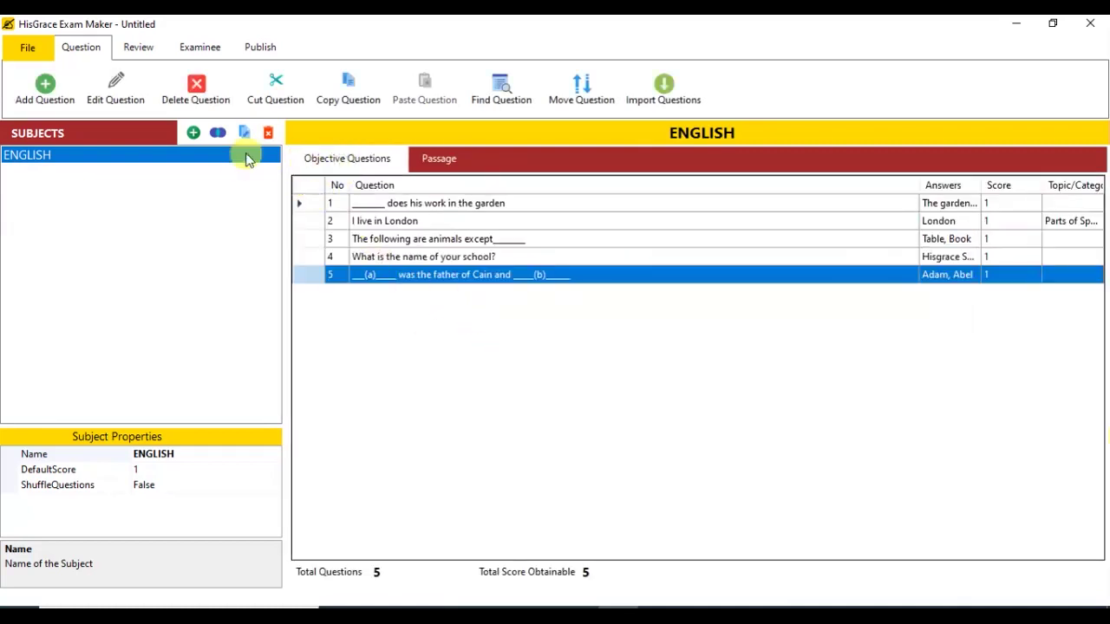
Step: Start a single-answer question 'Why is the teacher great' attached to the teacher passage
left_click(45, 98)
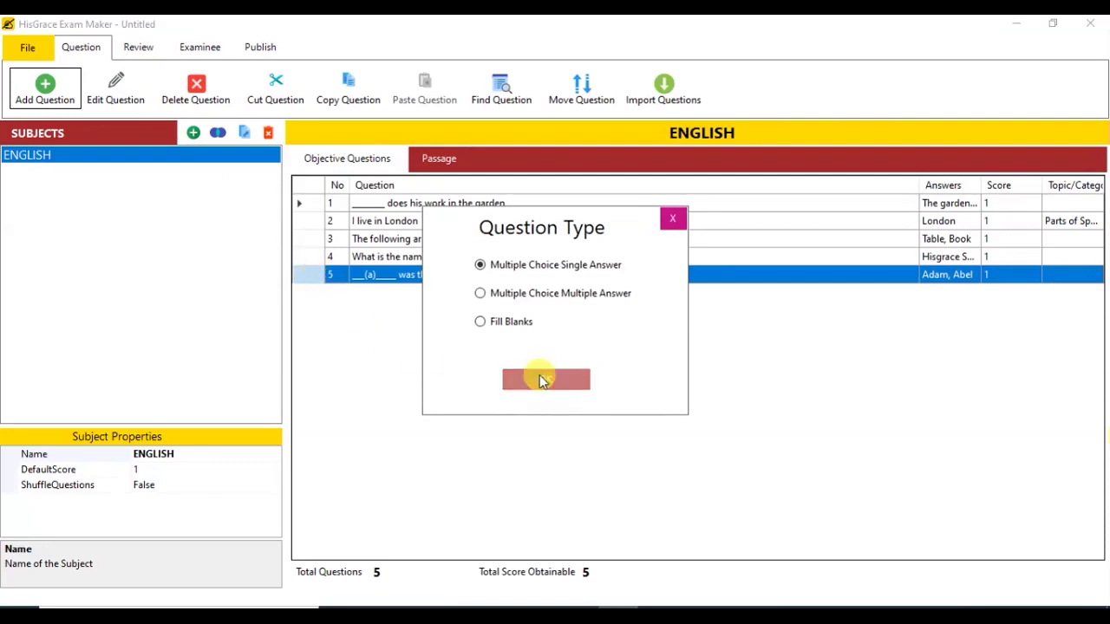
left_click(539, 379)
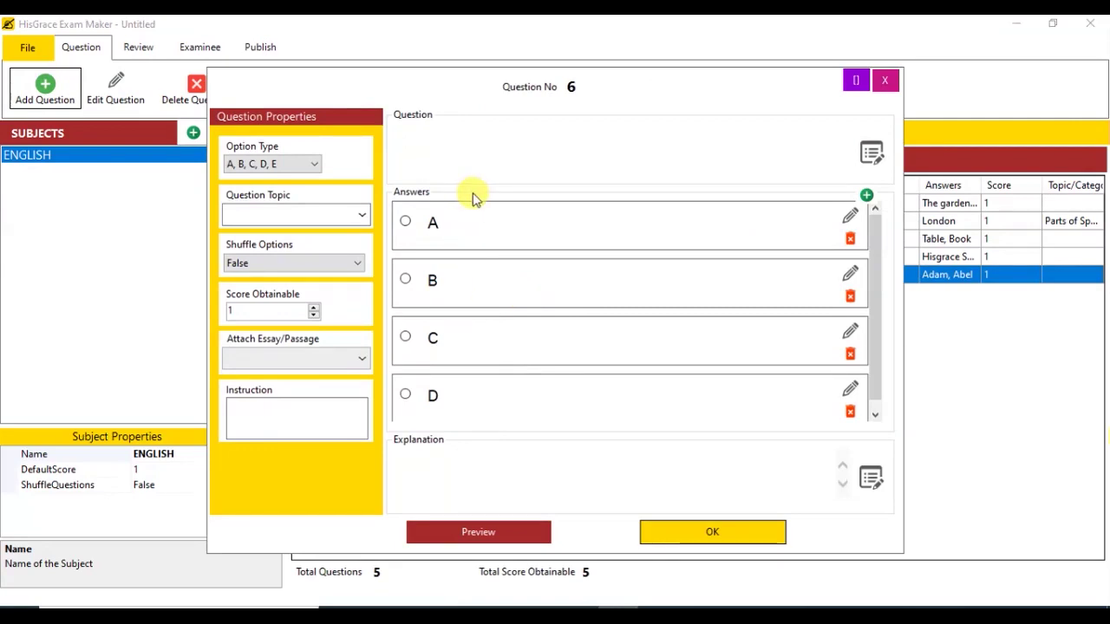
left_click(359, 358)
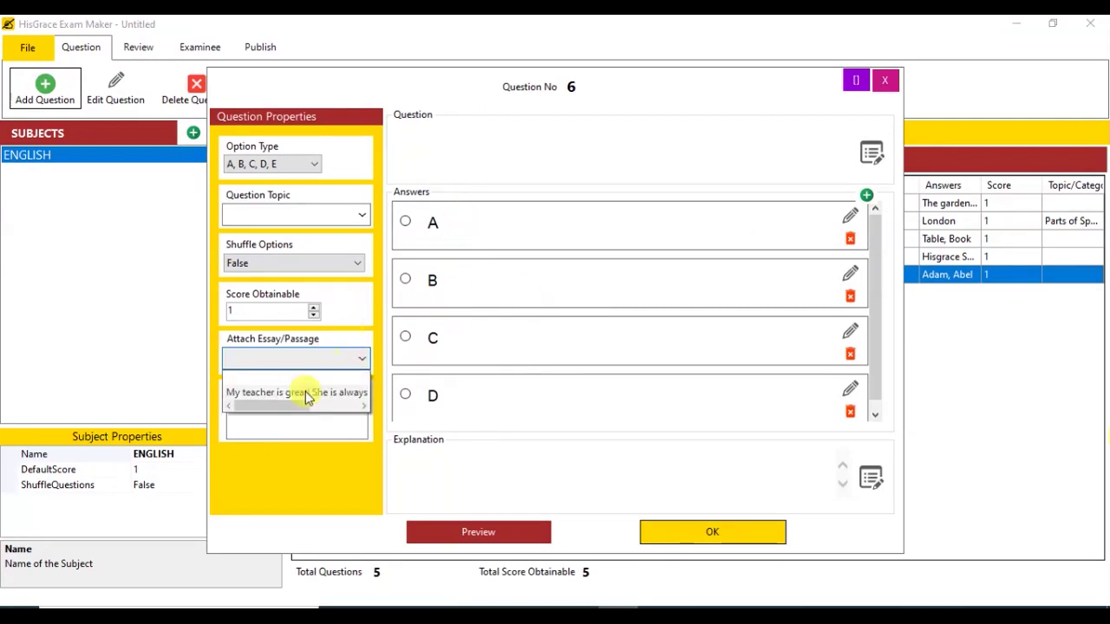
mouse_move(265, 396)
left_mouse_down()
mouse_move(335, 408)
mouse_move(267, 394)
left_mouse_up()
left_click(267, 393)
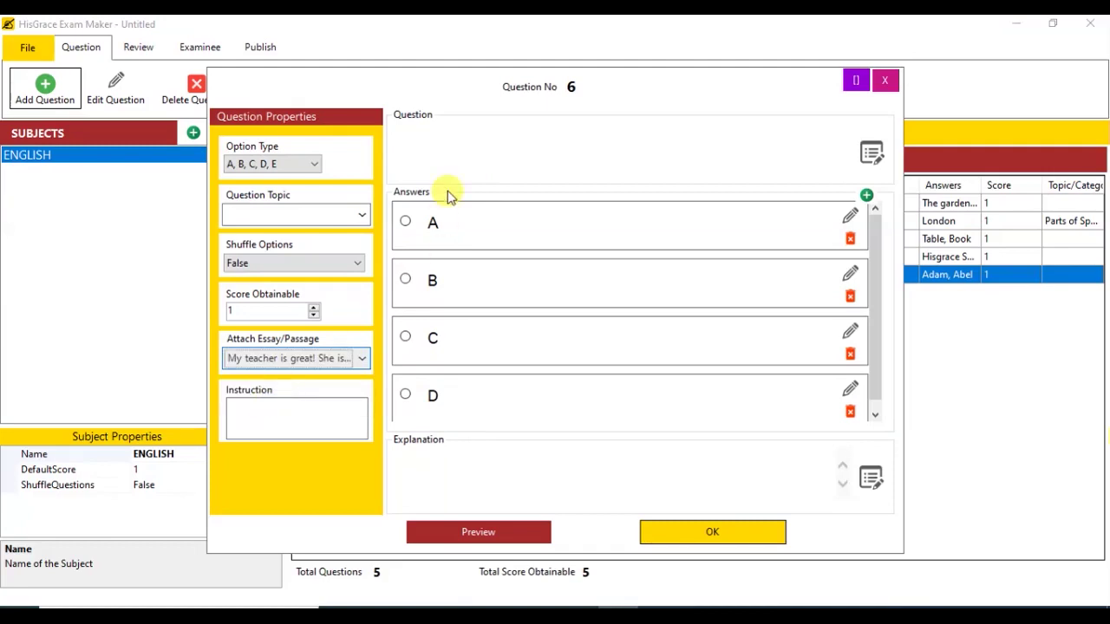
left_click(452, 165)
key("BackSpace")
Step: Enter answers She helps, She spanks, She laughs and She snores
left_click(468, 223)
type("She hel")
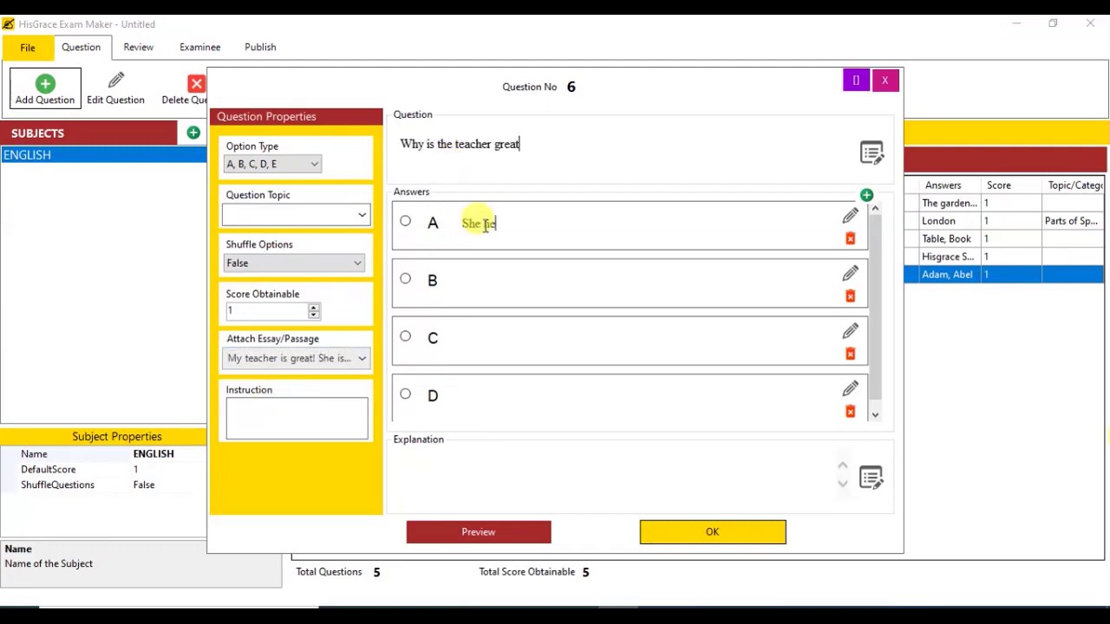
type("ps")
left_click(499, 280)
type("She spanks")
left_click(486, 336)
type("She laughs")
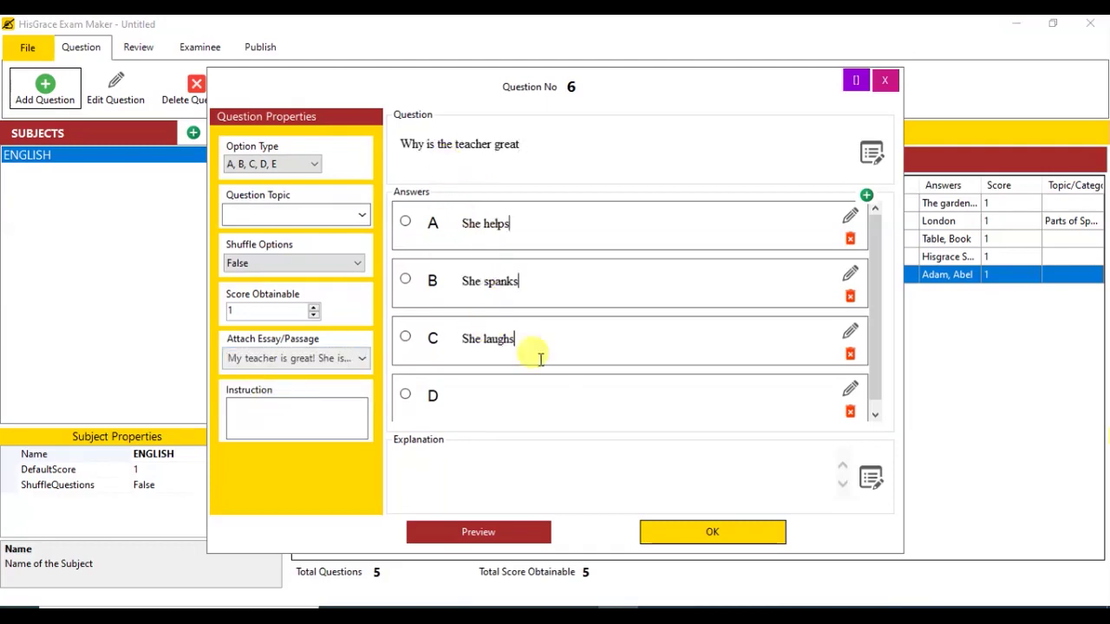
left_click(544, 394)
type("She snores")
Step: End the question with '?', mark 'She helps' correct, preview it and save question 6
left_click(533, 141)
type("?")
left_click(405, 221)
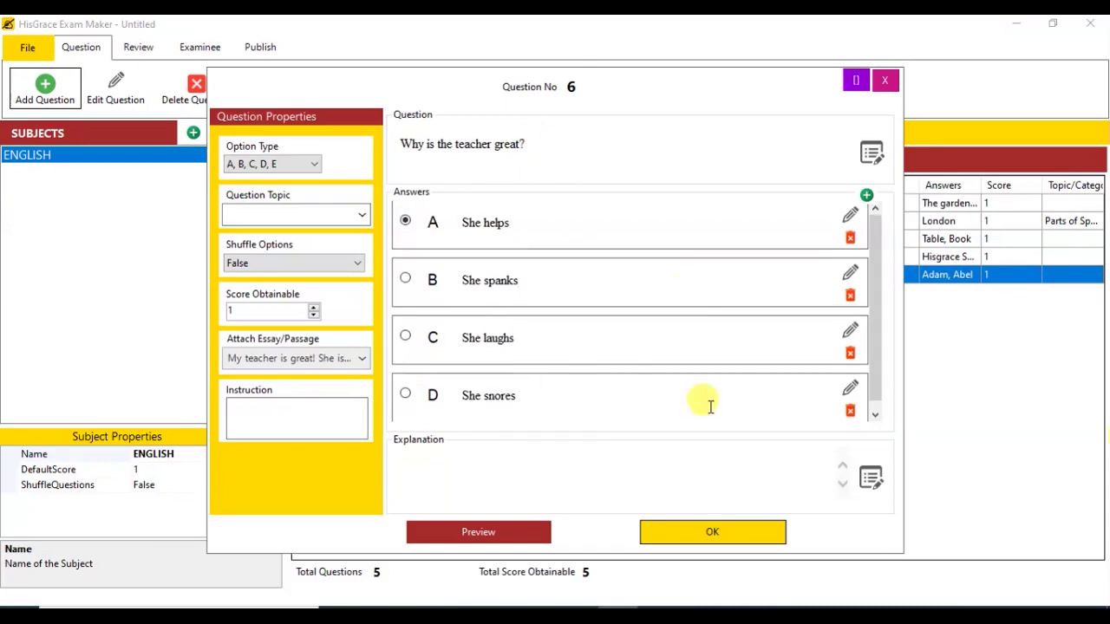
left_click(478, 531)
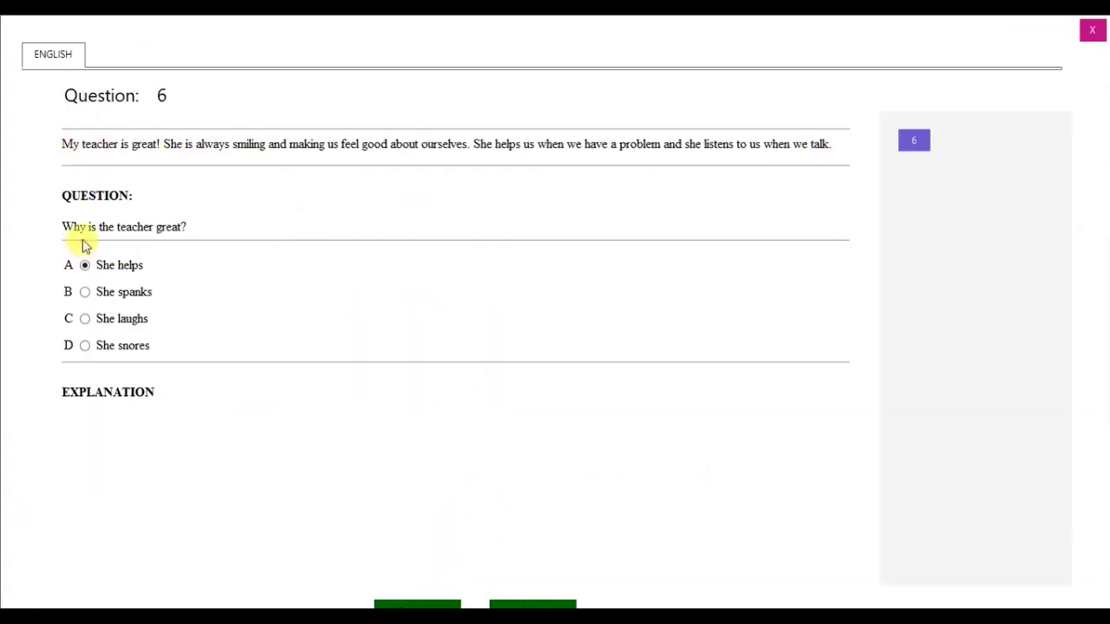
left_click(1091, 31)
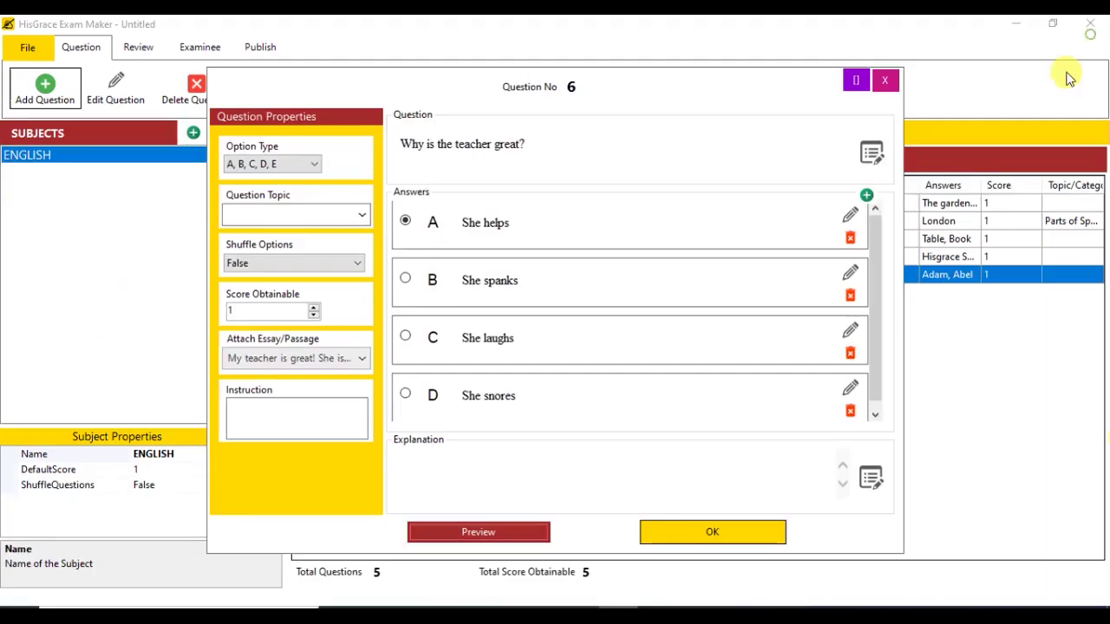
left_click(753, 531)
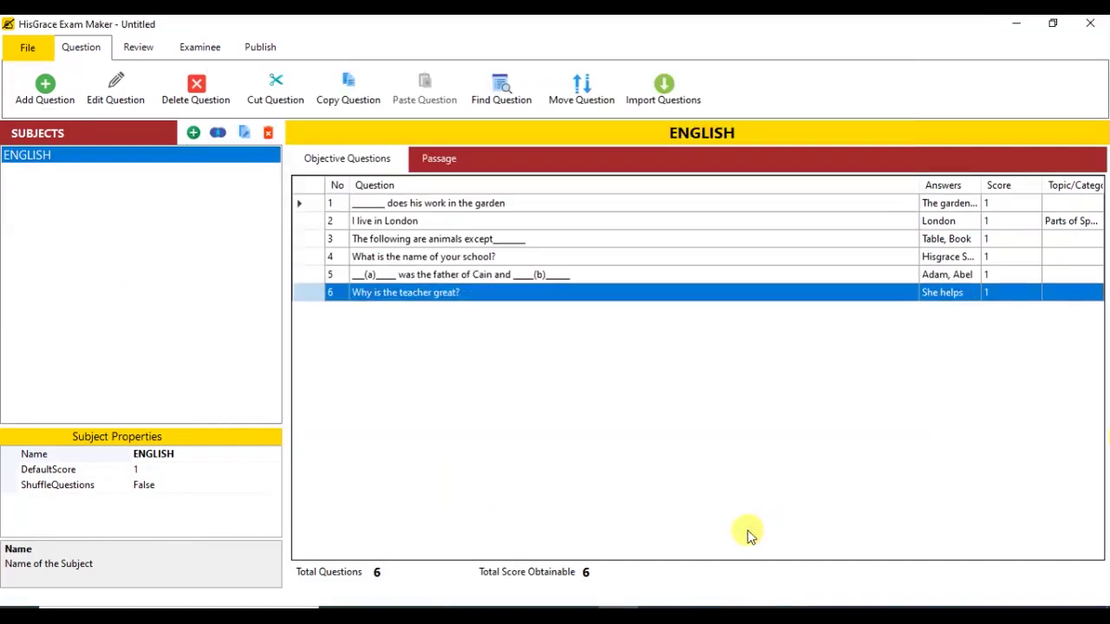
Step: Start a single-answer question 'Does she smile' on the teacher passage with answers Yes and No
left_click(73, 98)
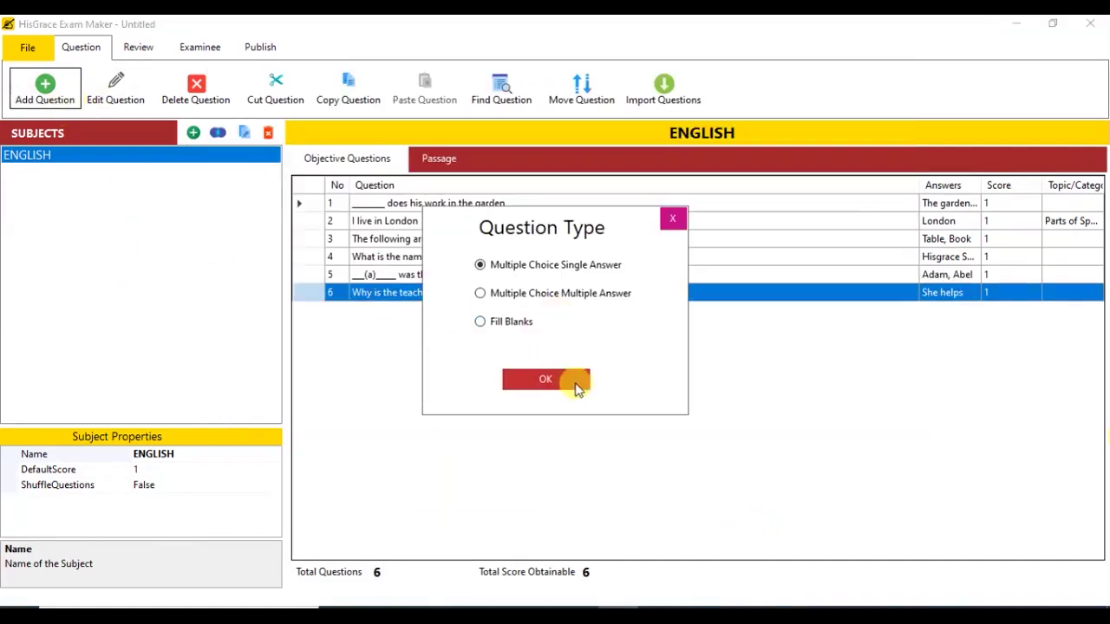
left_click(545, 380)
left_click(339, 358)
left_click(295, 382)
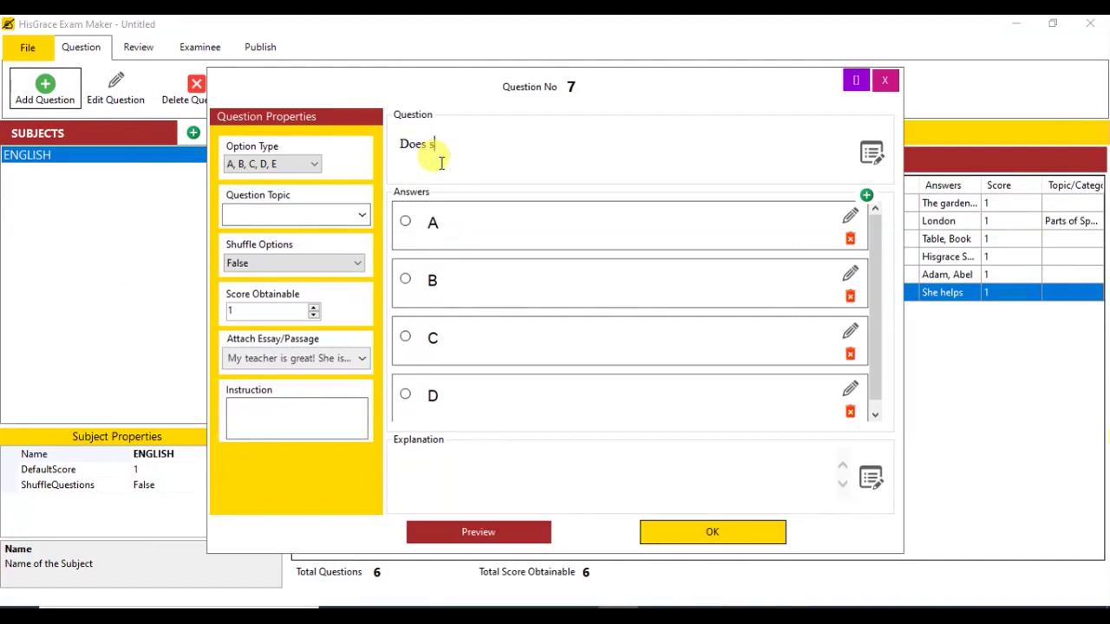
type("le")
left_click(538, 239)
type("Yes")
left_click(554, 279)
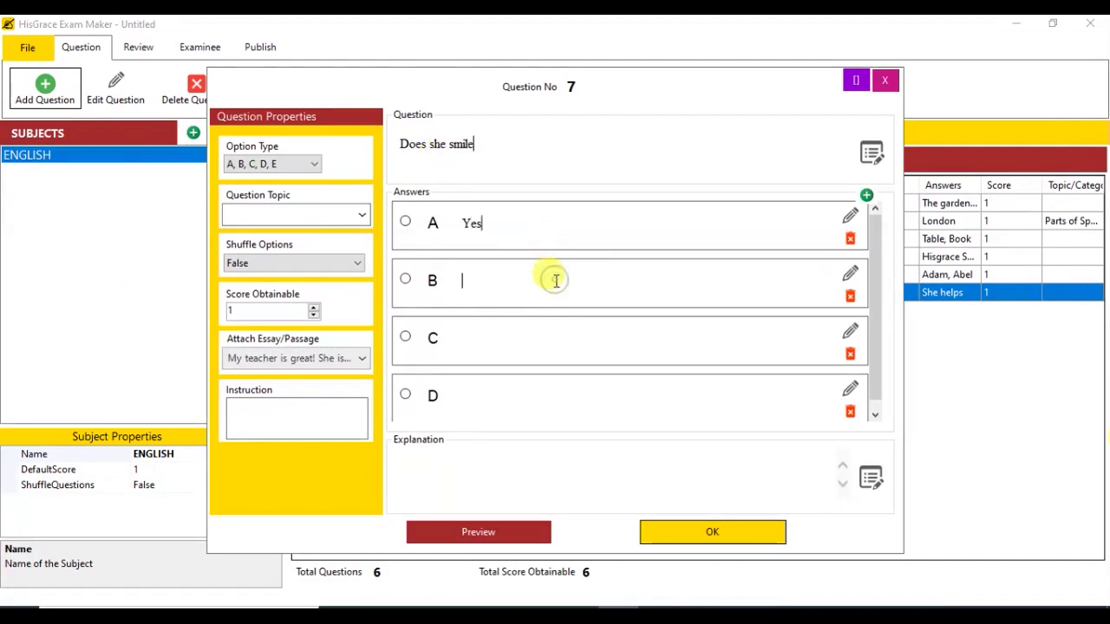
type("No")
Step: Mark Yes correct, add '?', delete options C and D, and save question 7
left_click(405, 221)
left_click(464, 161)
type("?")
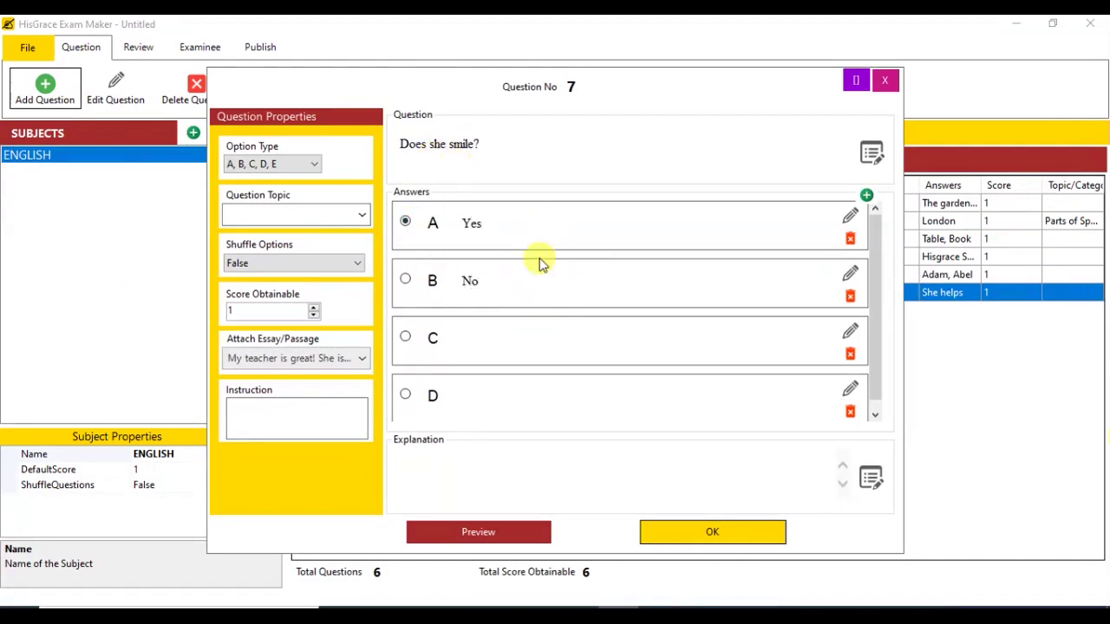
left_click(849, 355)
left_click(575, 371)
left_click(862, 355)
left_click(590, 372)
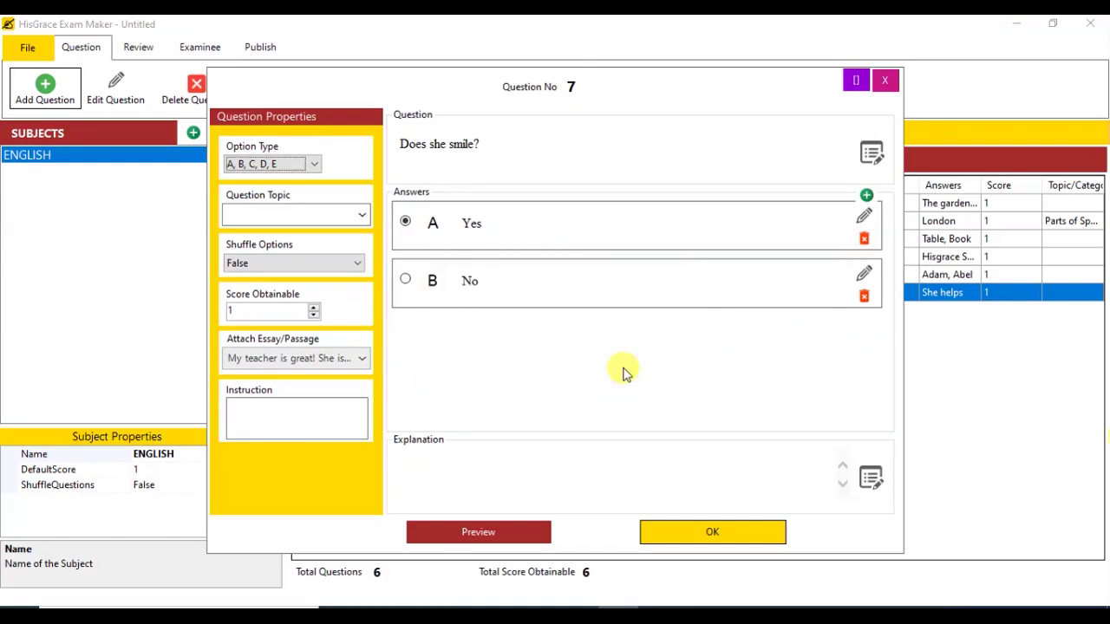
left_click(712, 532)
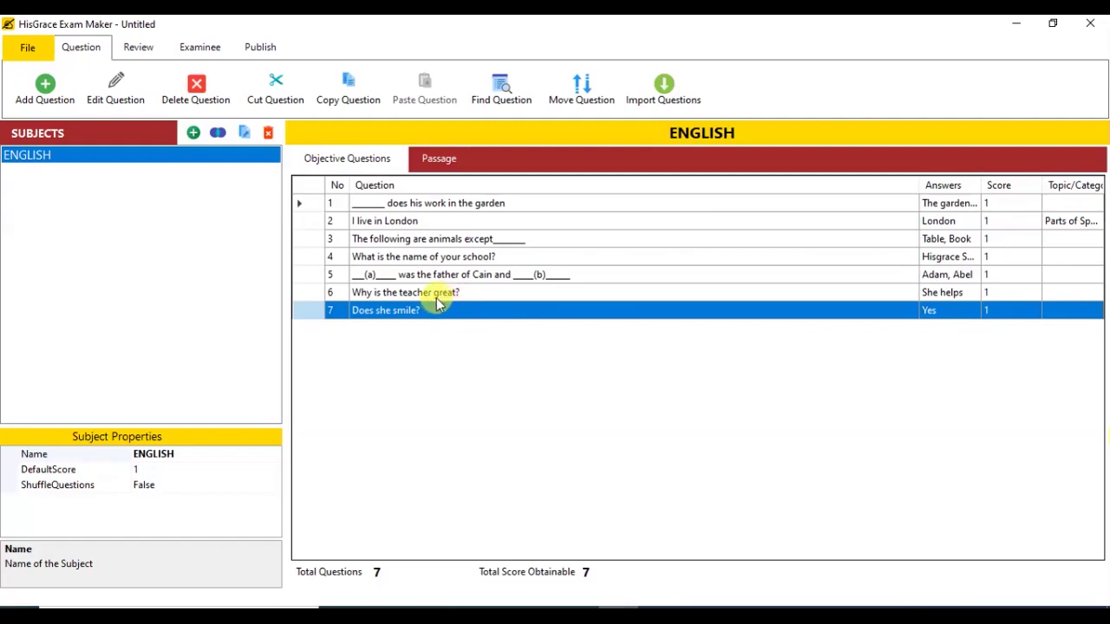
left_click(134, 52)
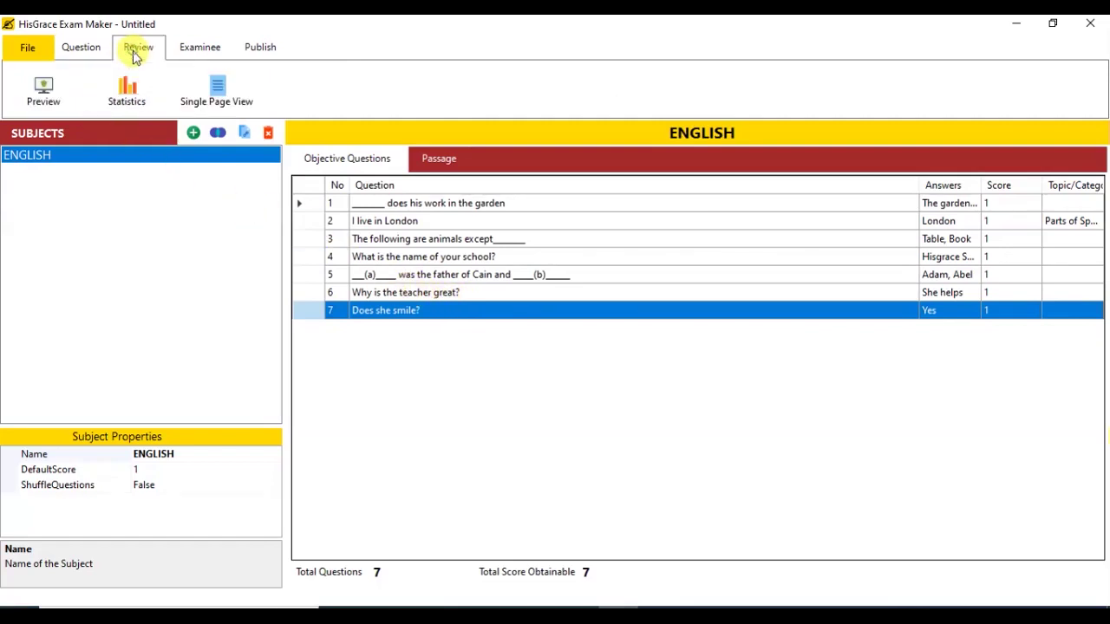
left_click(47, 90)
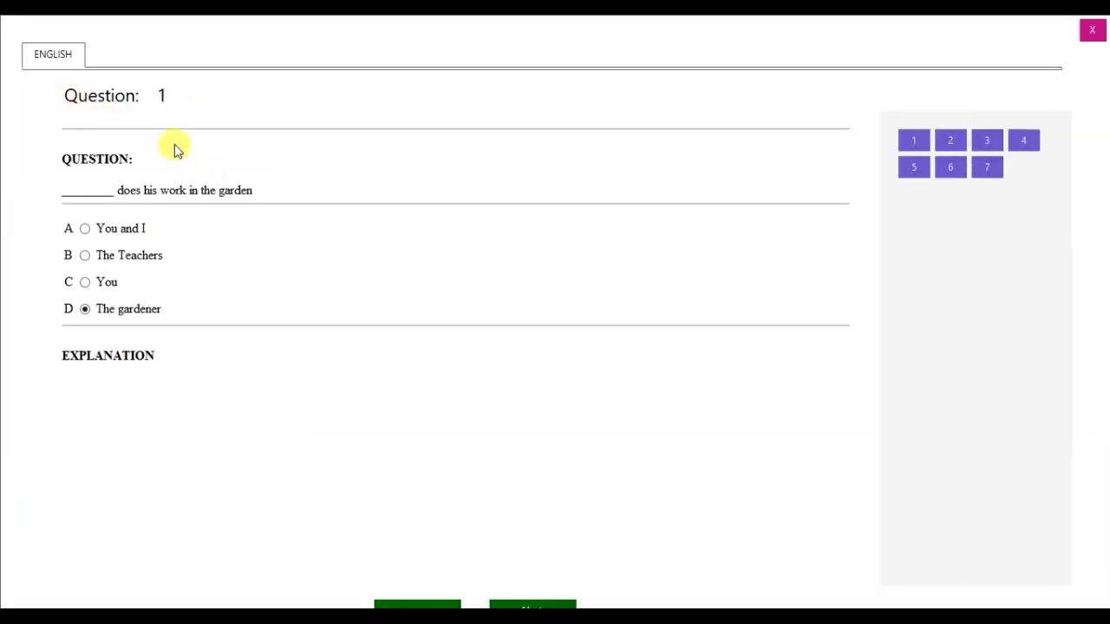
left_click(532, 602)
left_click(532, 602)
left_click(533, 603)
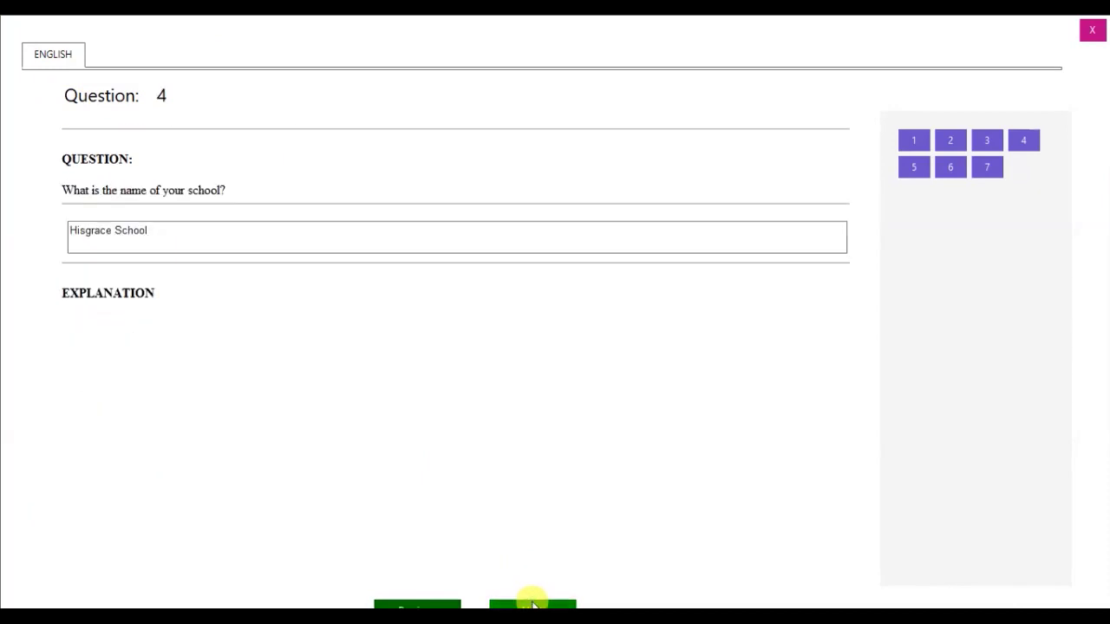
left_click(532, 602)
left_click(533, 602)
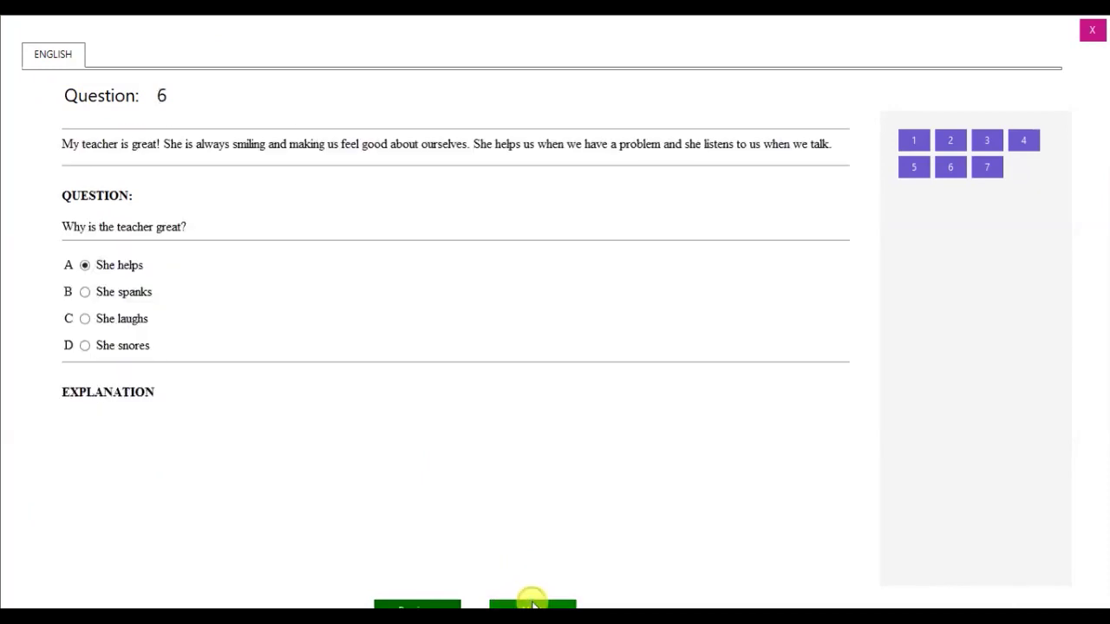
left_click(532, 602)
left_click(453, 602)
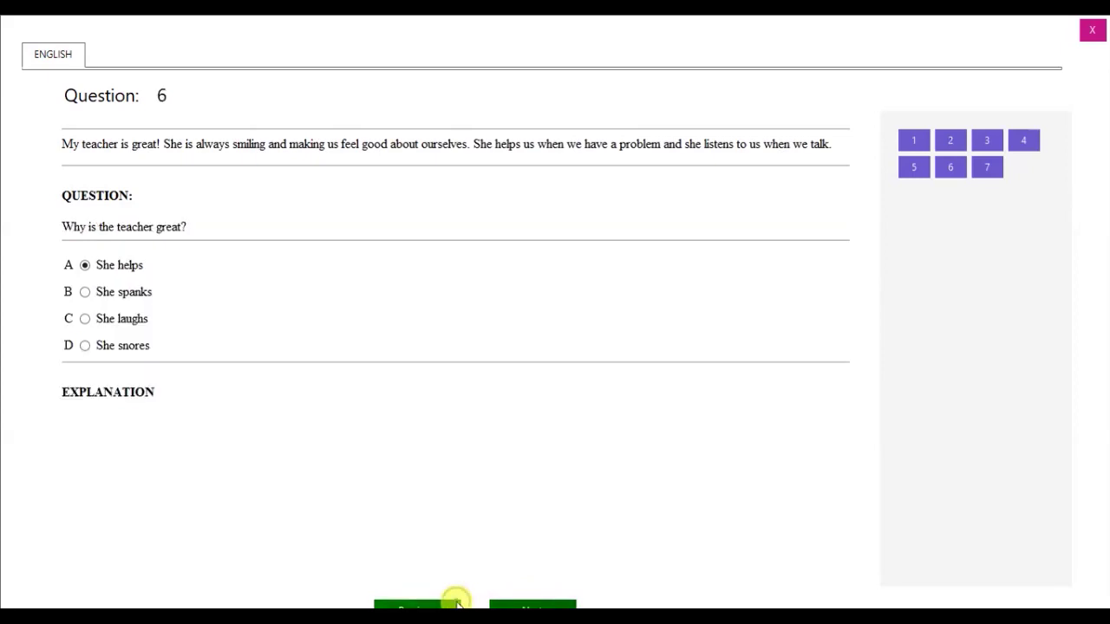
left_click(950, 141)
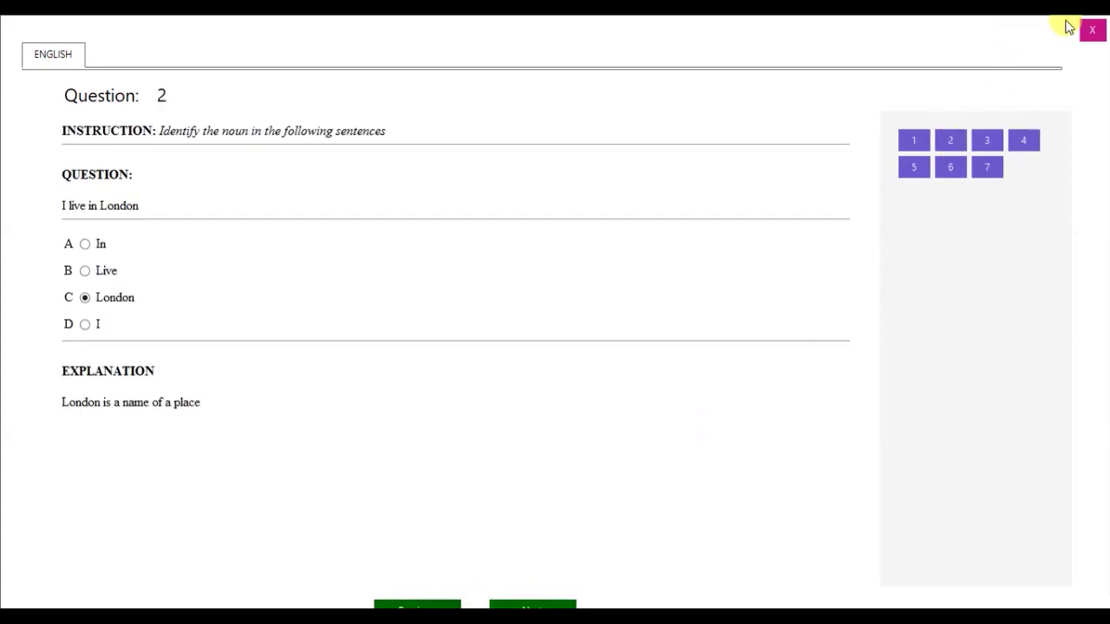
left_click(1091, 29)
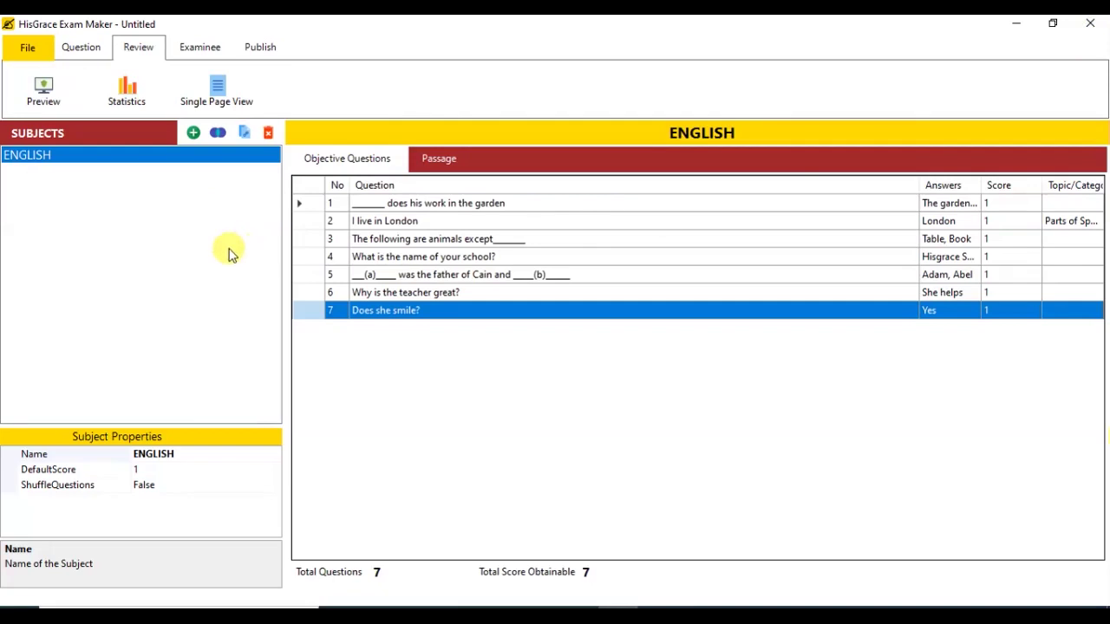
Step: Add a new subject, rename it GENERAL PAPER, and begin its first question
left_click(193, 132)
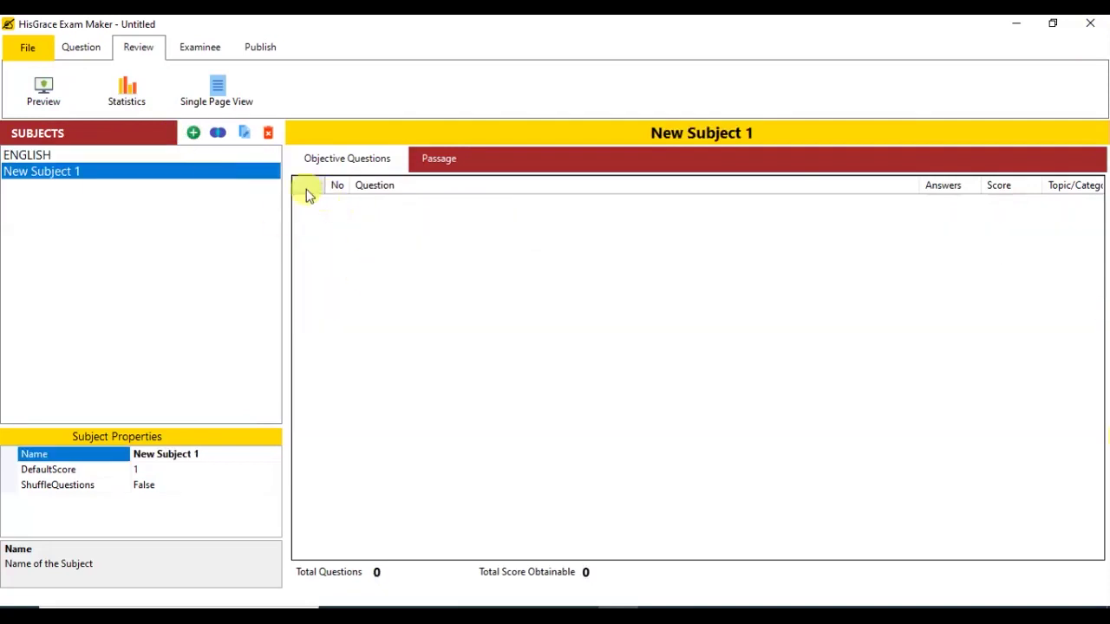
left_click(220, 452)
type("GENERAL PAPER")
key("Return")
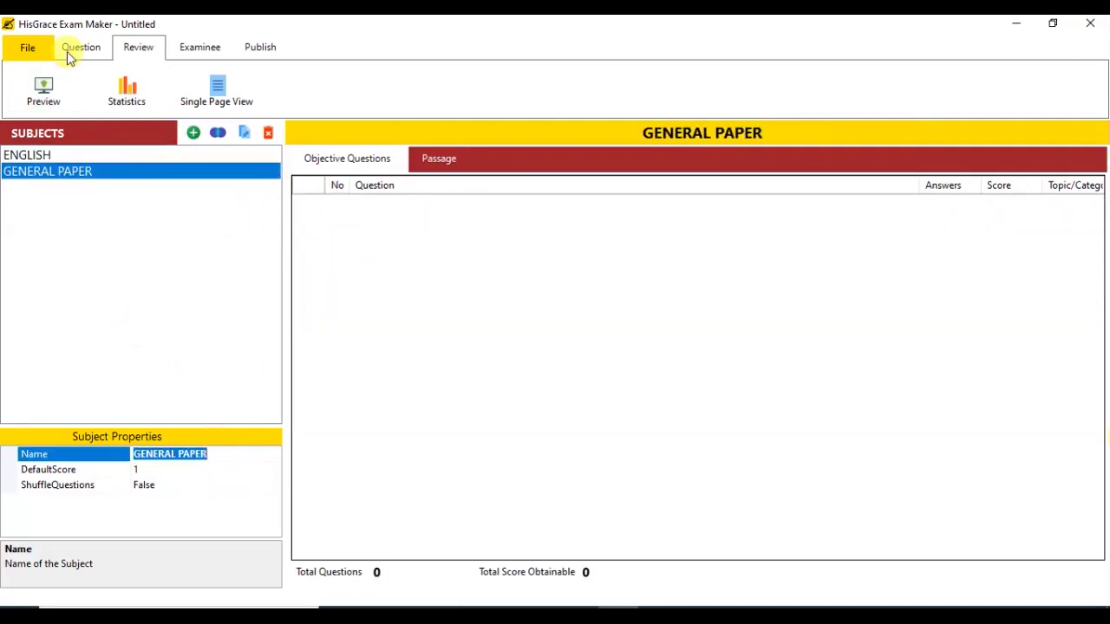
left_click(69, 48)
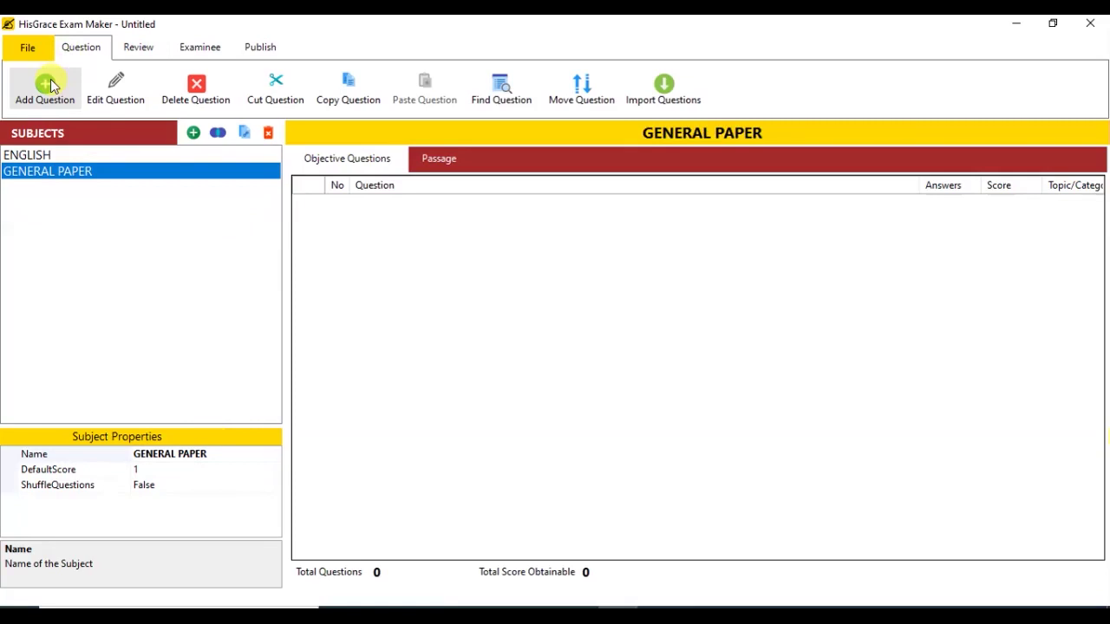
left_click(50, 84)
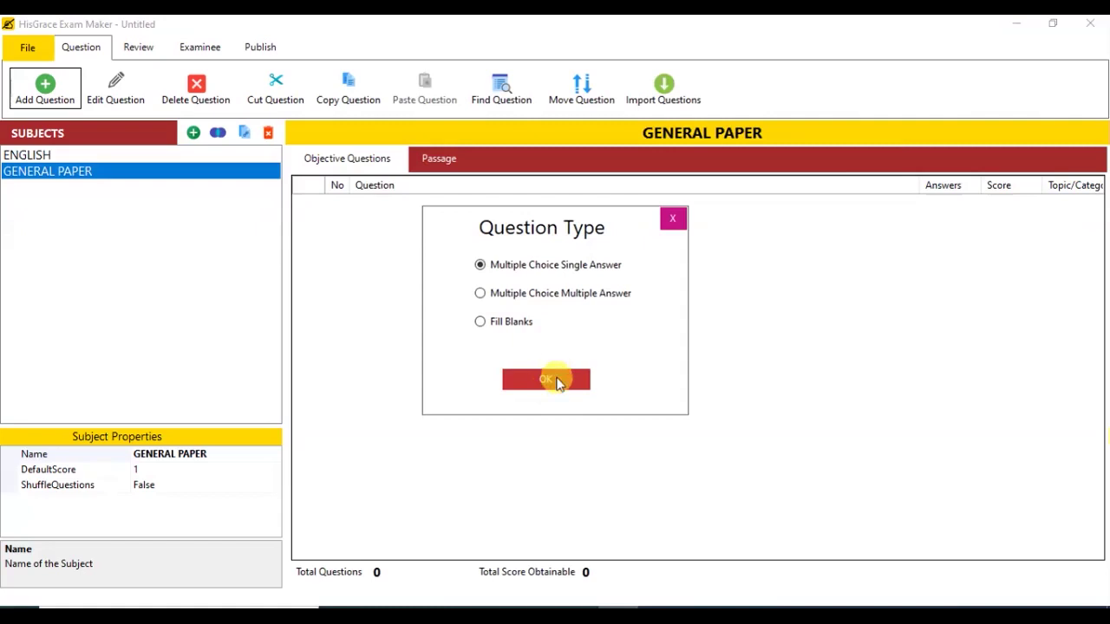
Step: Enter the single-answer question 'What is good for the body?' with answers Chalk, Plaster and Food
left_click(554, 381)
left_click(466, 172)
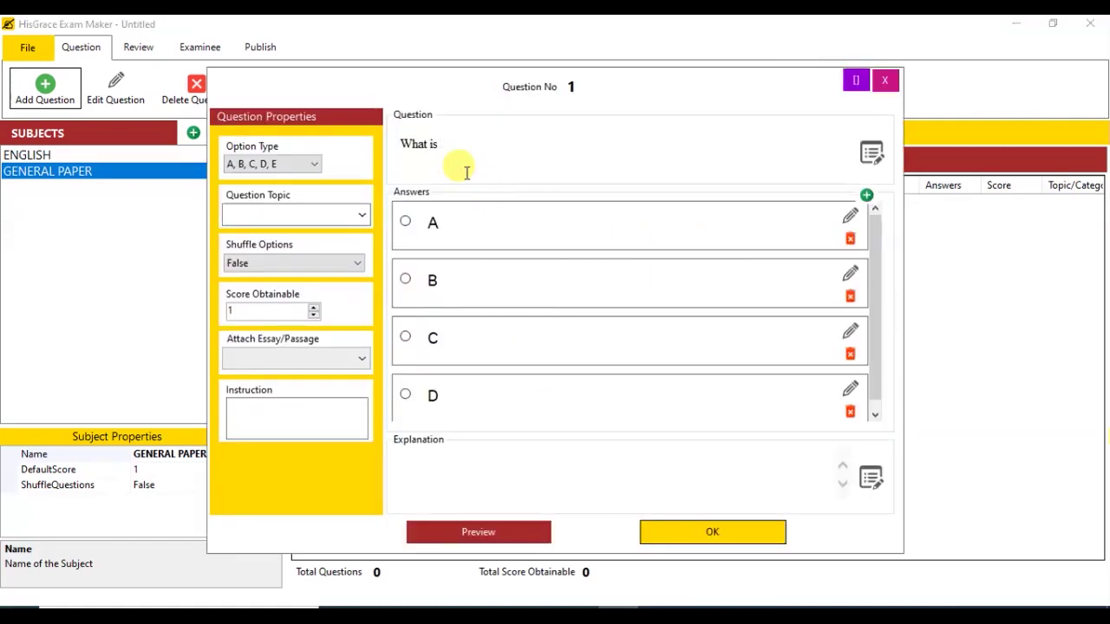
type("What is good for the body?")
left_click(512, 217)
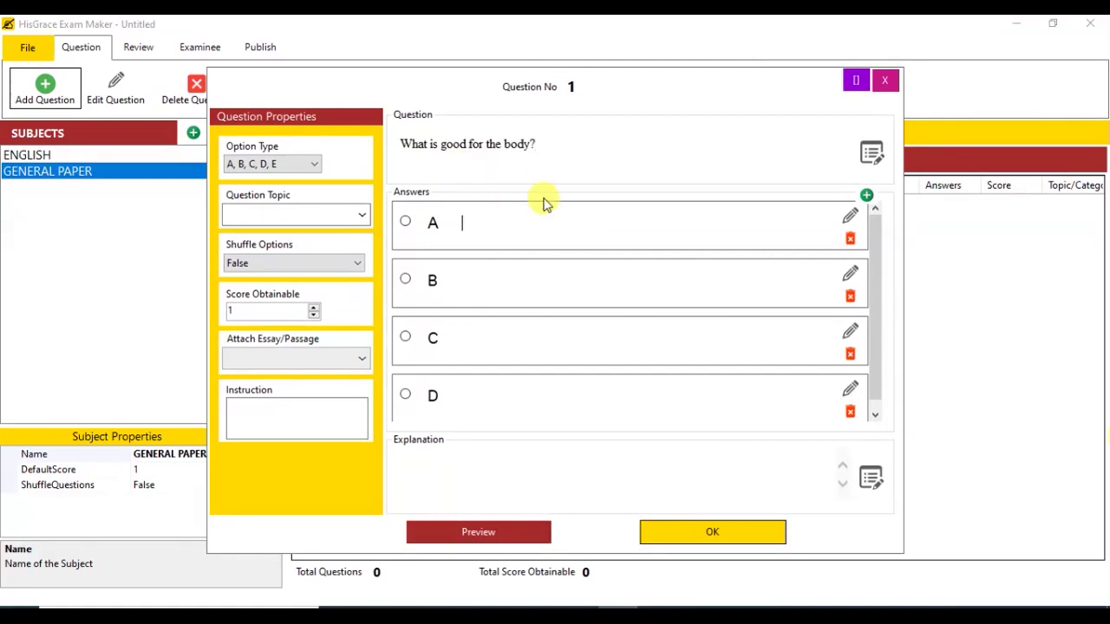
type("d")
Step: Remove option D, add the explanation 'commendable', save it, and start a multiple-answer question
left_click(849, 411)
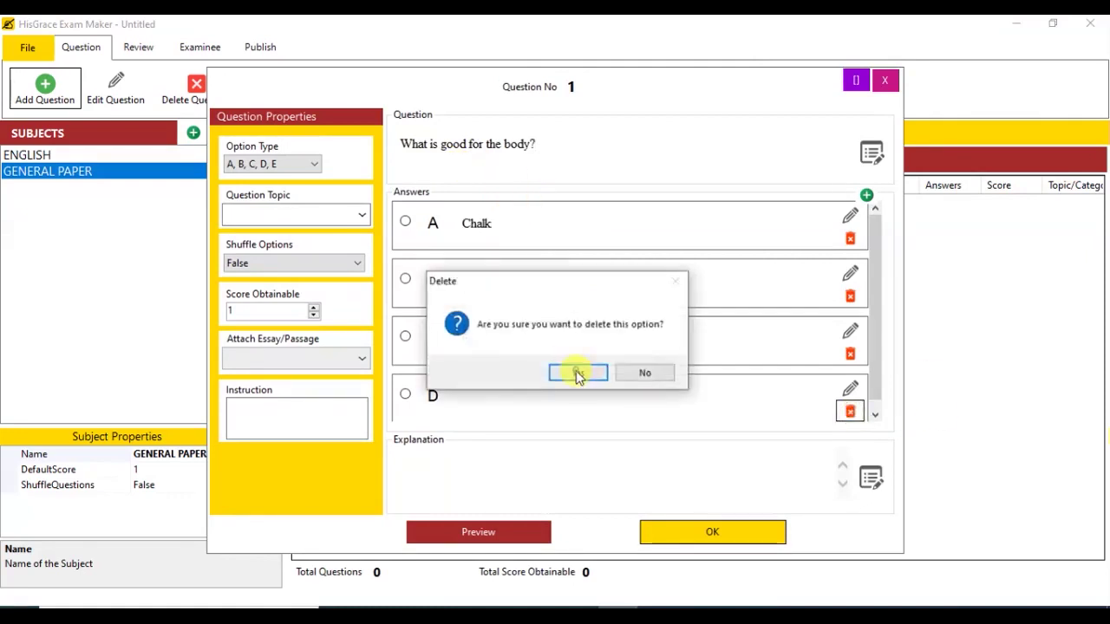
left_click(574, 372)
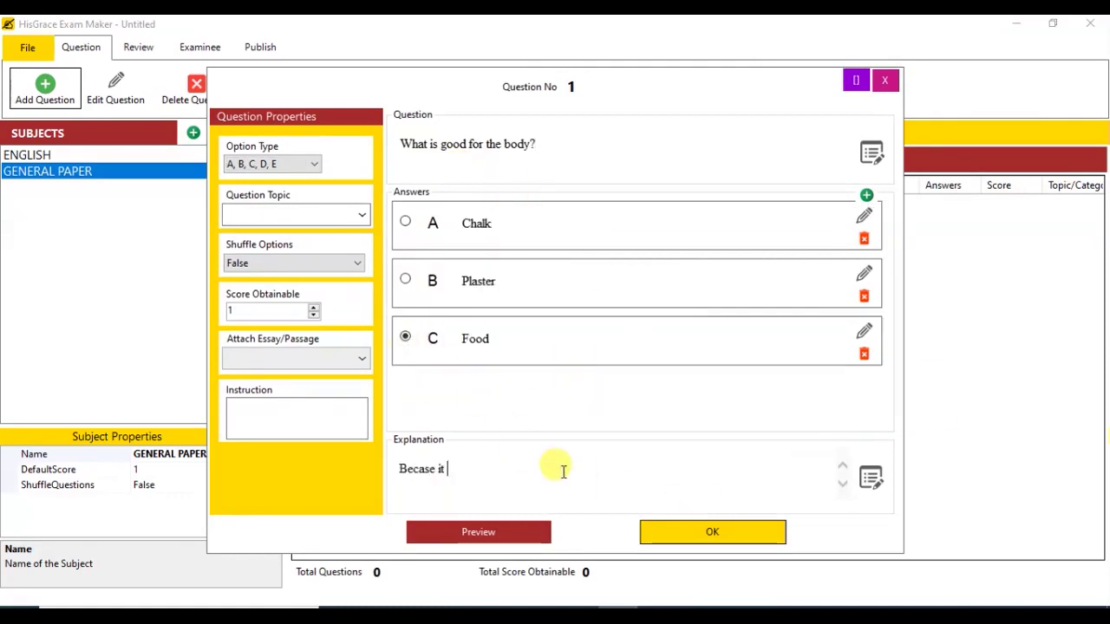
type("commendable")
left_click(711, 532)
left_click(46, 87)
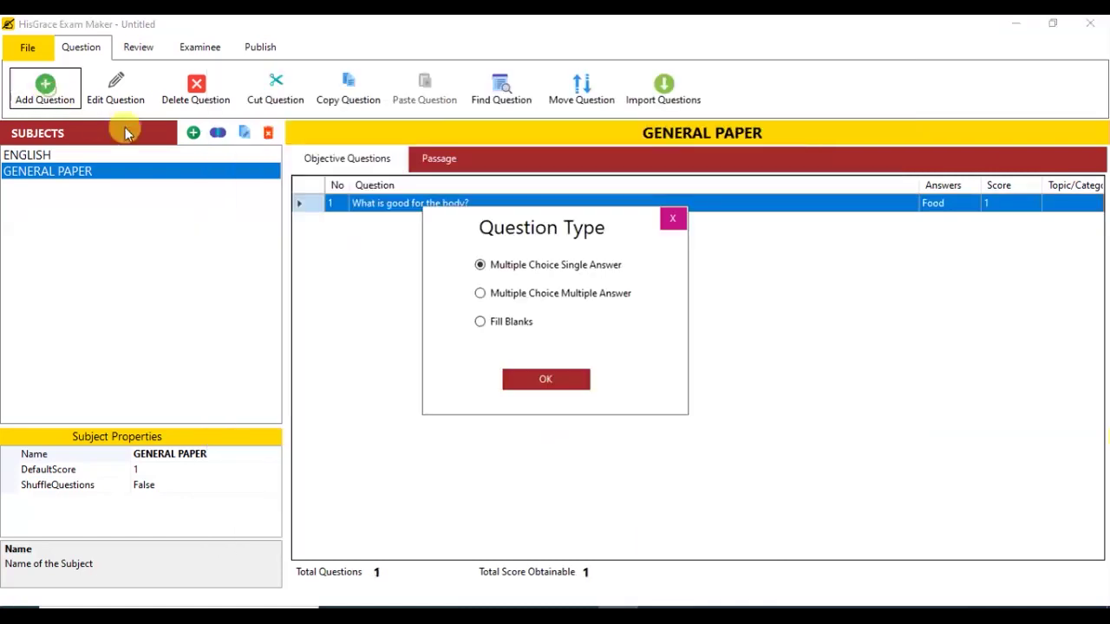
left_click(525, 293)
Step: Confirm the multiple-answer type with Roman-numeral (I, II, III, IV, V) answer labels
left_click(546, 379)
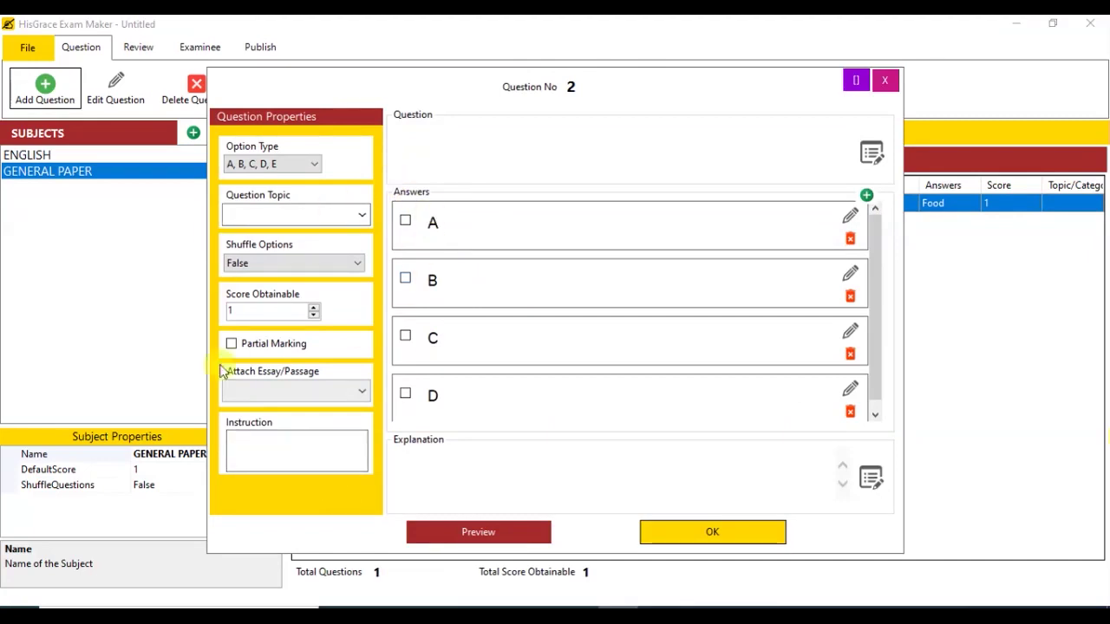
left_click(260, 166)
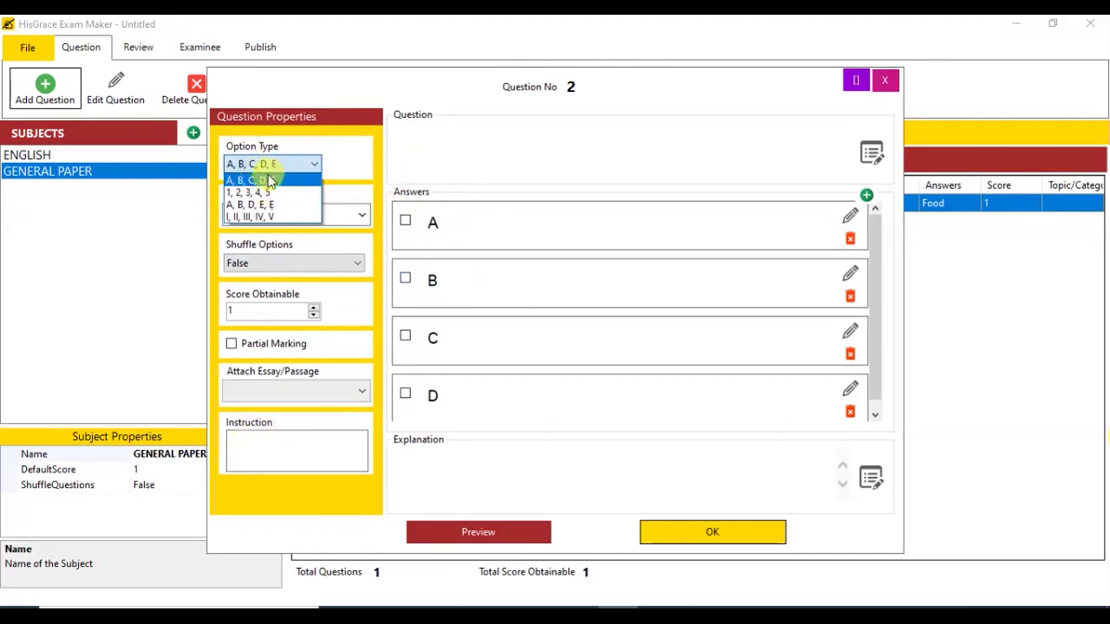
left_click(253, 217)
Step: Enter instruction 'What are the bold letters?' and text 'You and I will praise God', bolding You
left_click(302, 452)
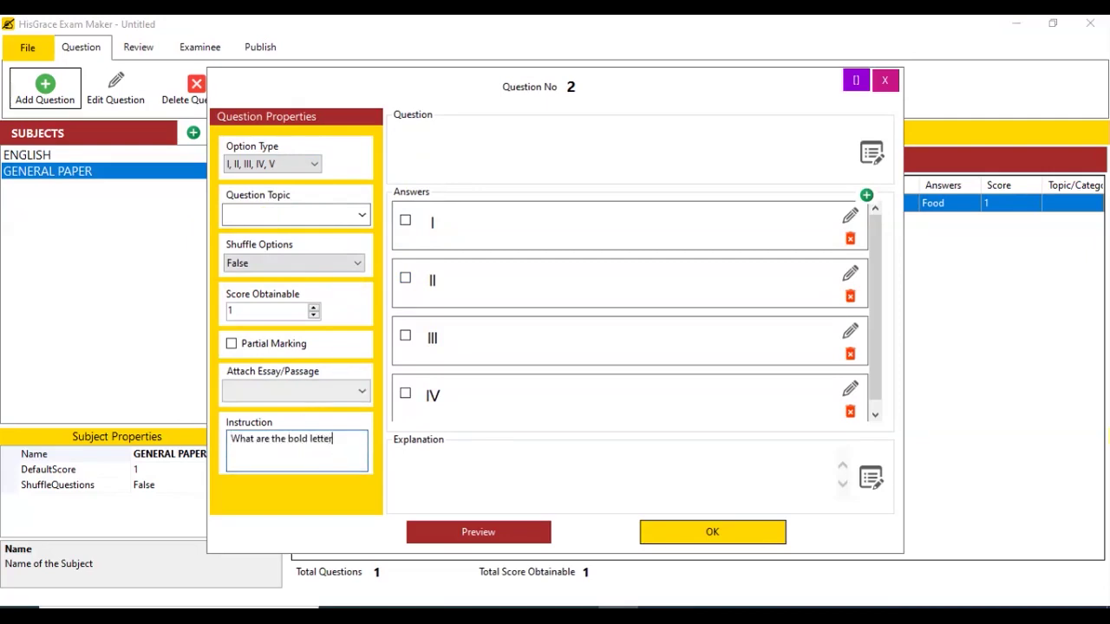
left_click(481, 161)
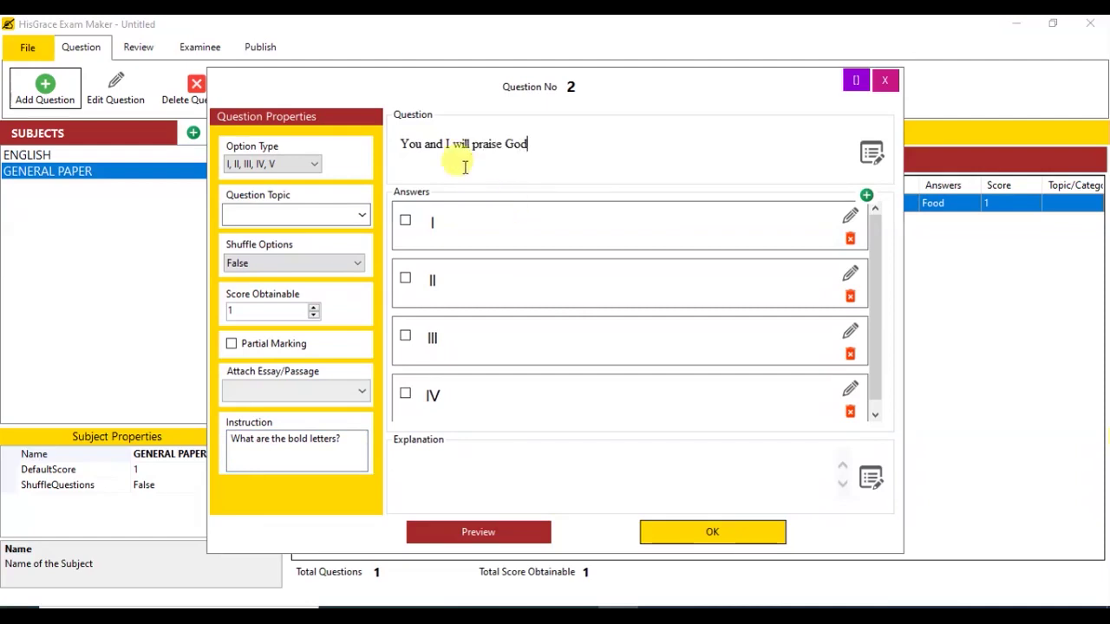
double_click(409, 144)
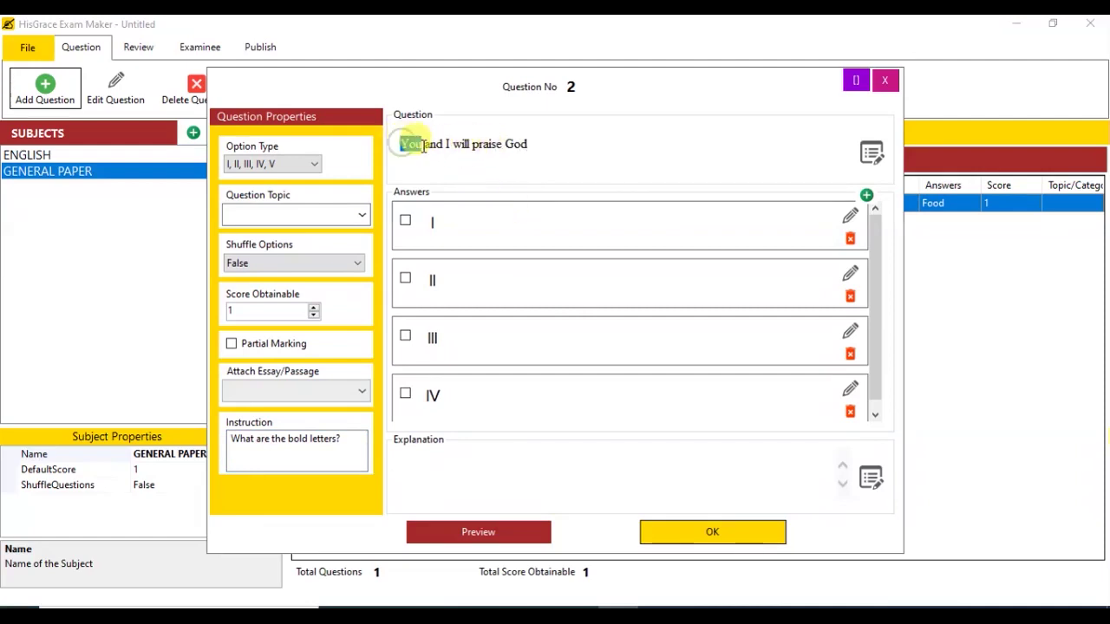
left_click(496, 148)
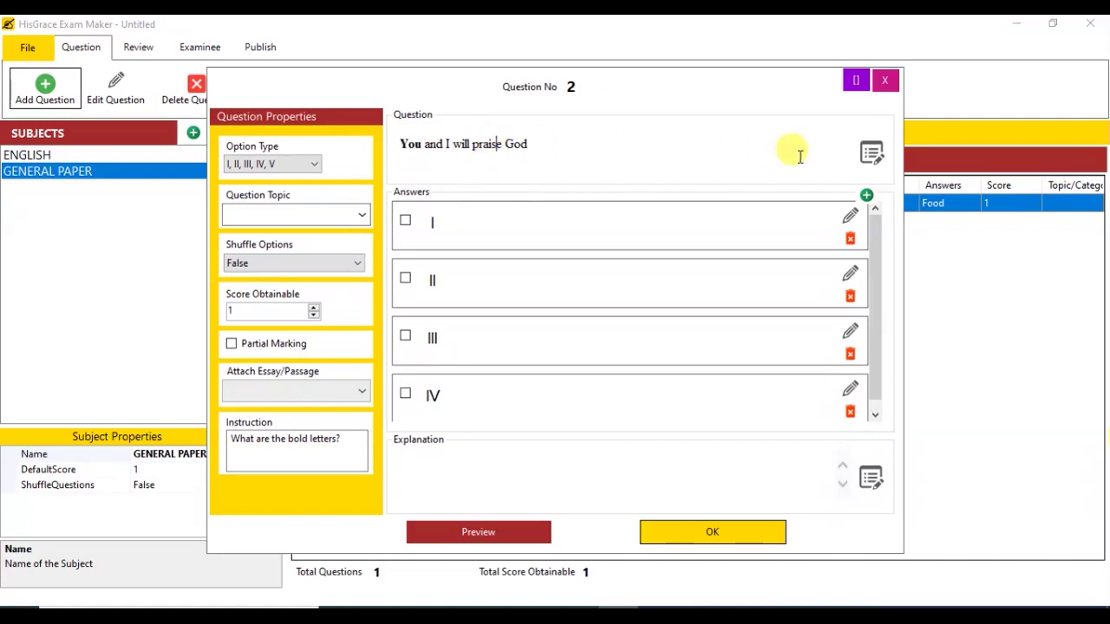
Step: Bold the word God in the question text and save it in the editor
left_click(871, 154)
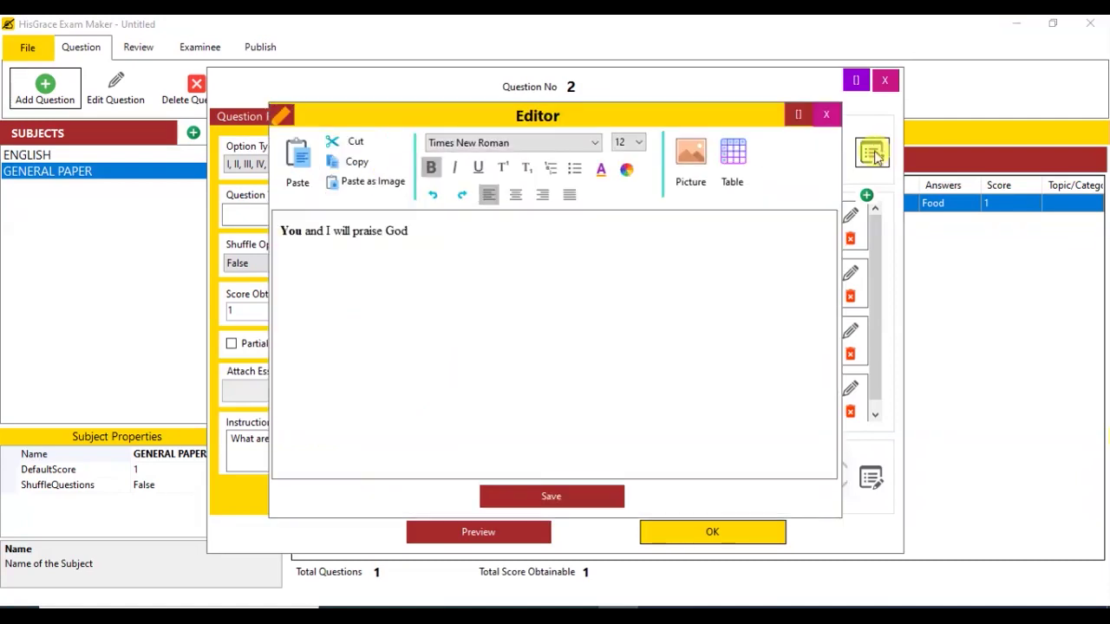
double_click(396, 231)
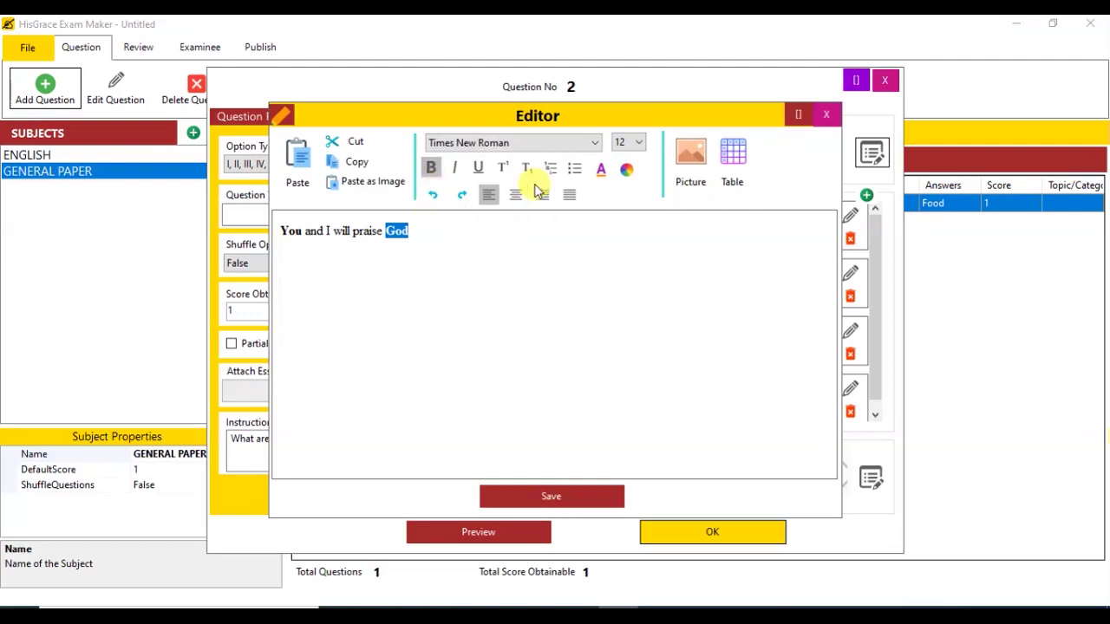
left_click(562, 495)
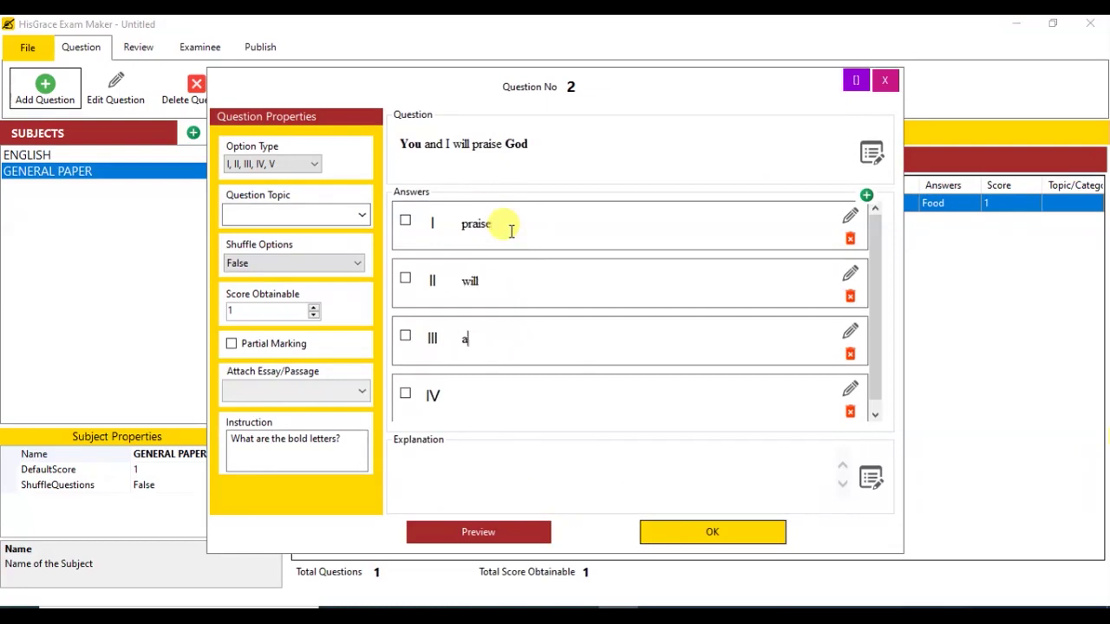
Step: Fill answers III 'you' and IV 'God' and mark both as correct
type("u")
key("Tab")
type("God")
left_click(405, 336)
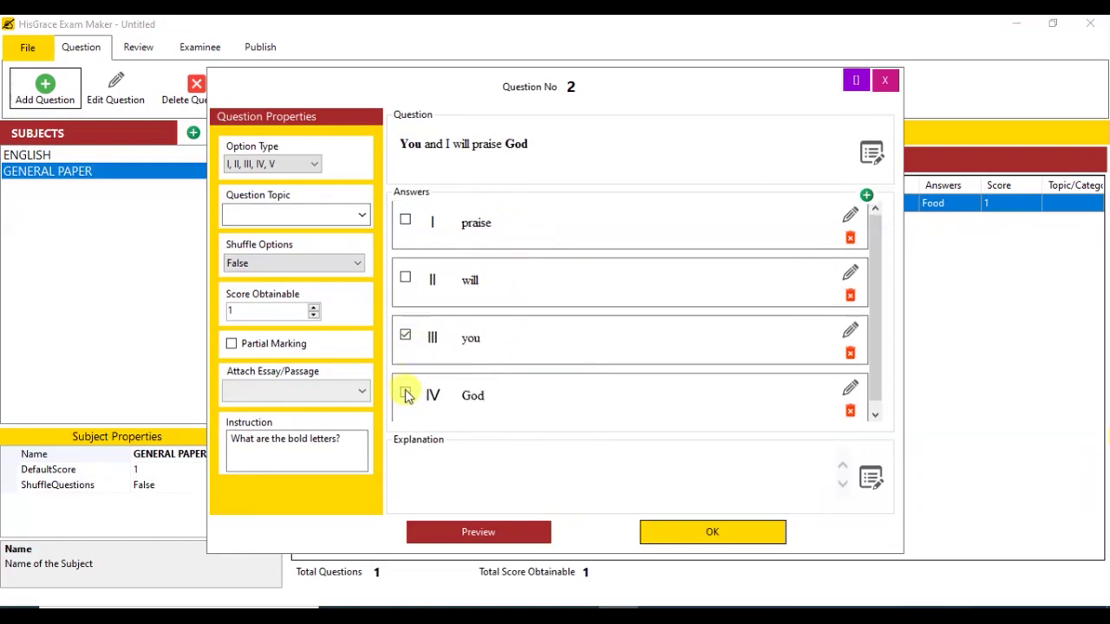
left_click(405, 393)
Step: Add the explanation 'They are bold', preview question 2, and save it
left_click(488, 472)
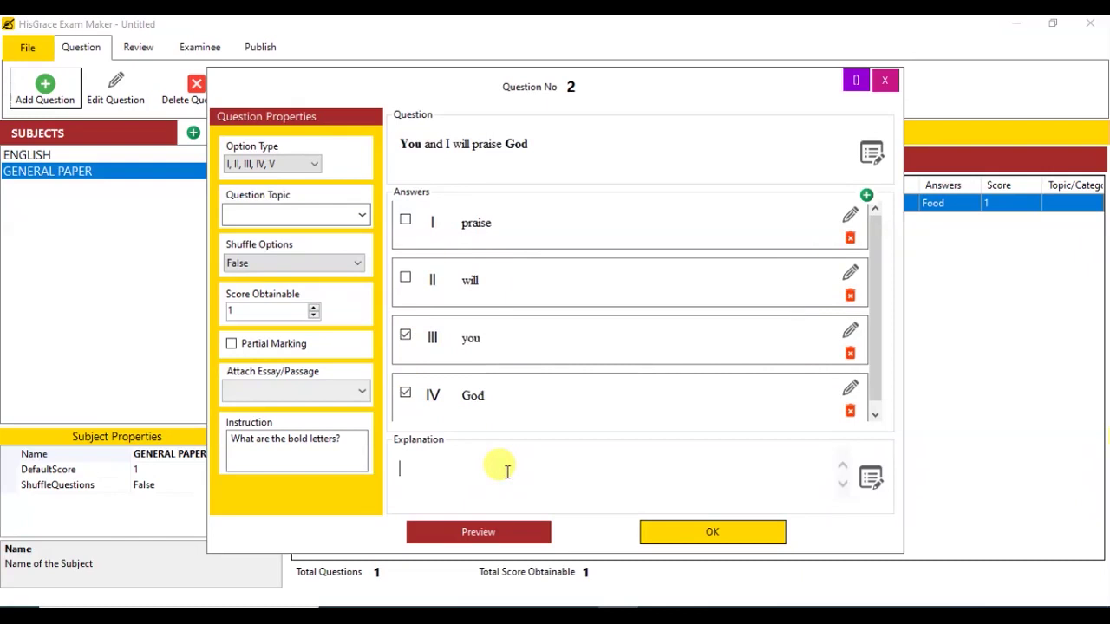
type("They are bold")
left_click(518, 533)
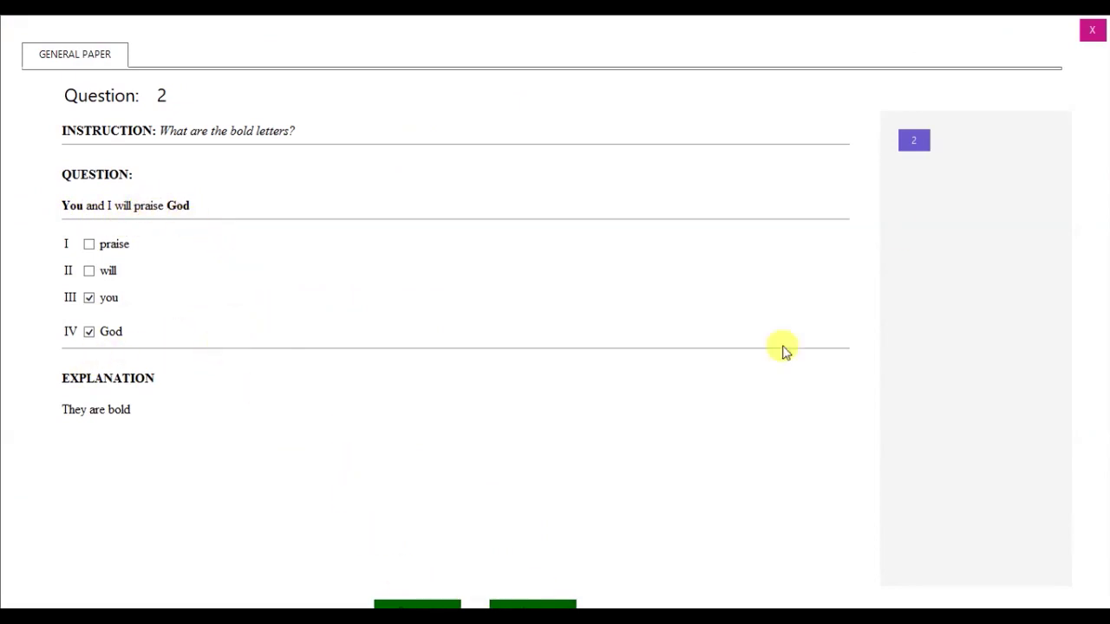
left_click(1091, 31)
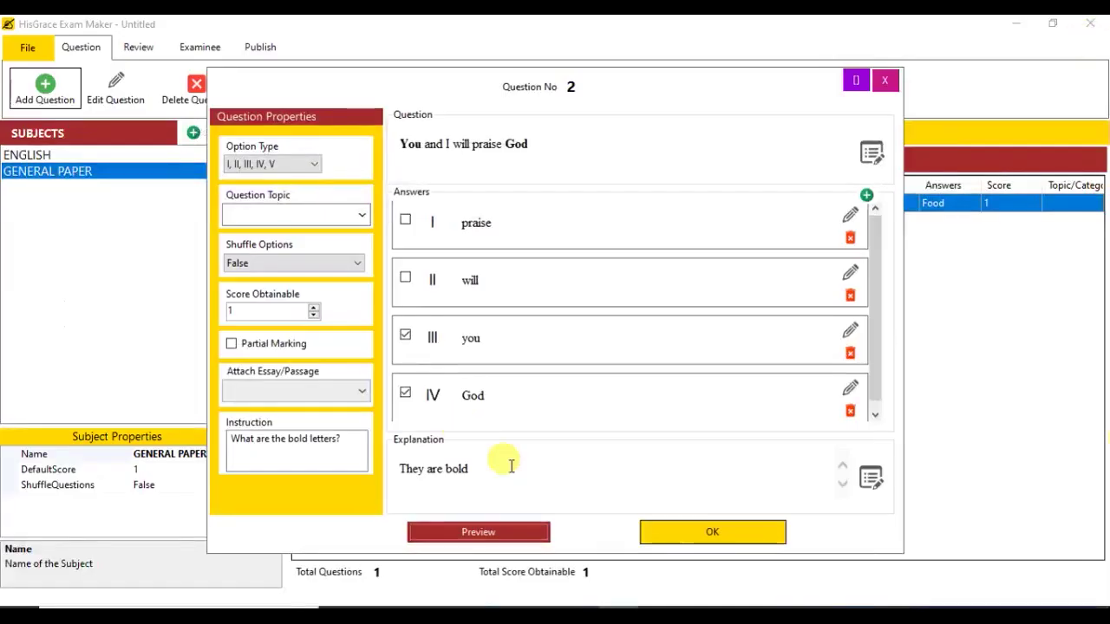
left_click(668, 531)
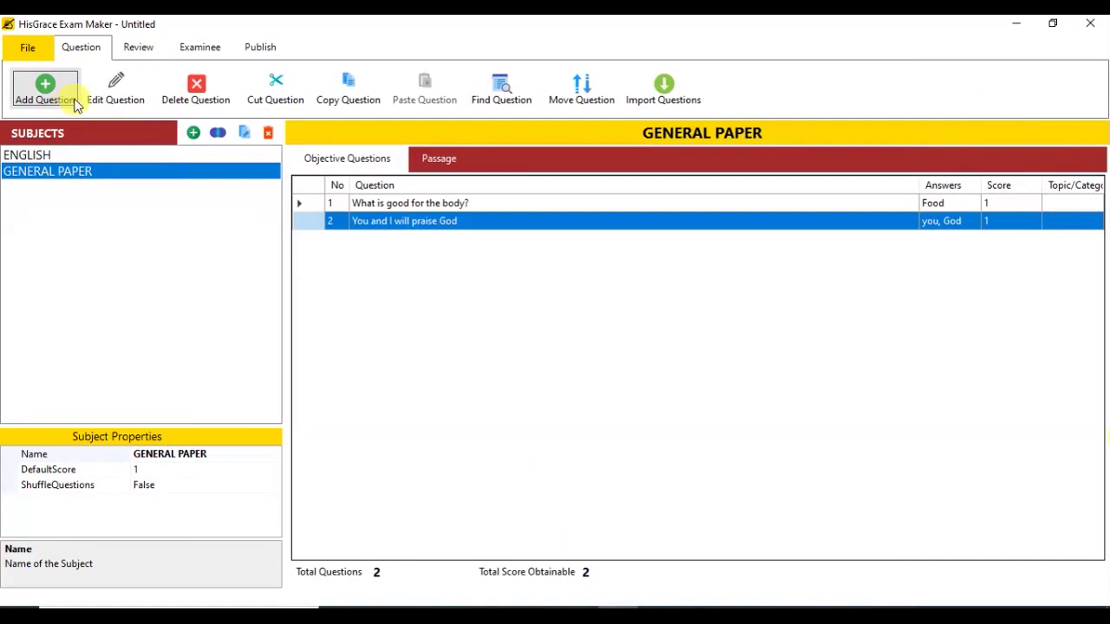
Step: Add a single-answer question with instruction 'Identify the image' and open its question text editor
left_click(46, 87)
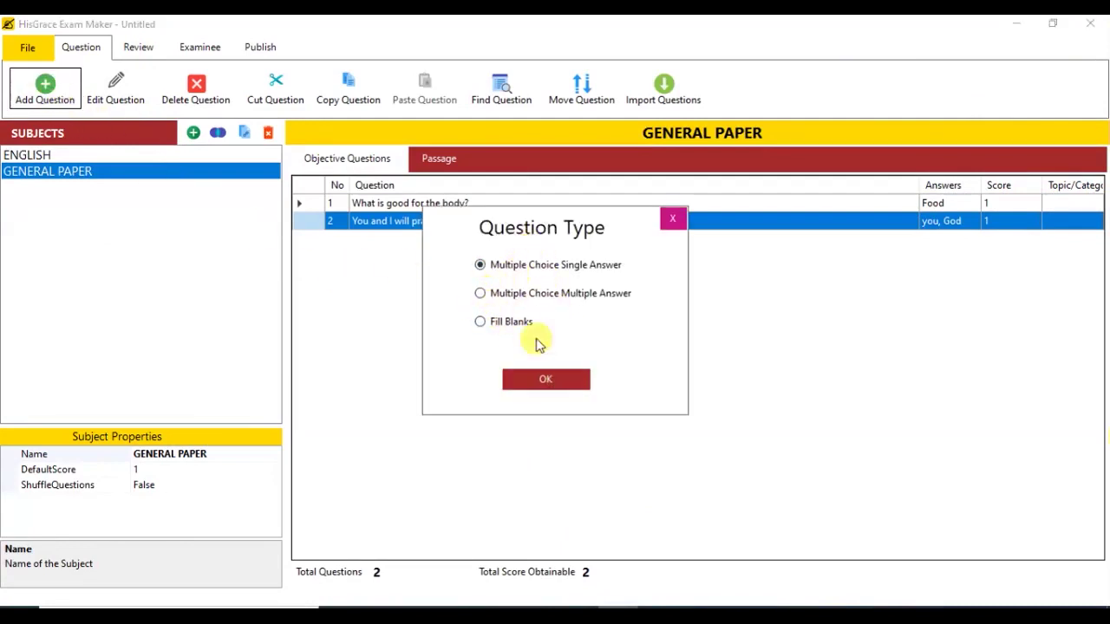
left_click(543, 379)
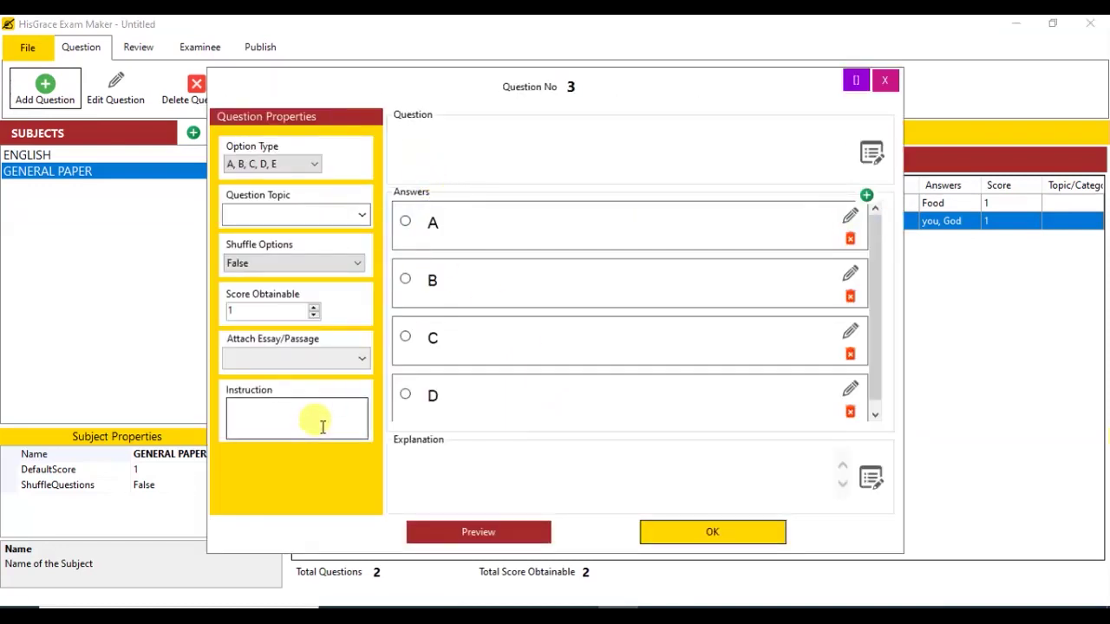
left_click(322, 427)
type("Identify the i")
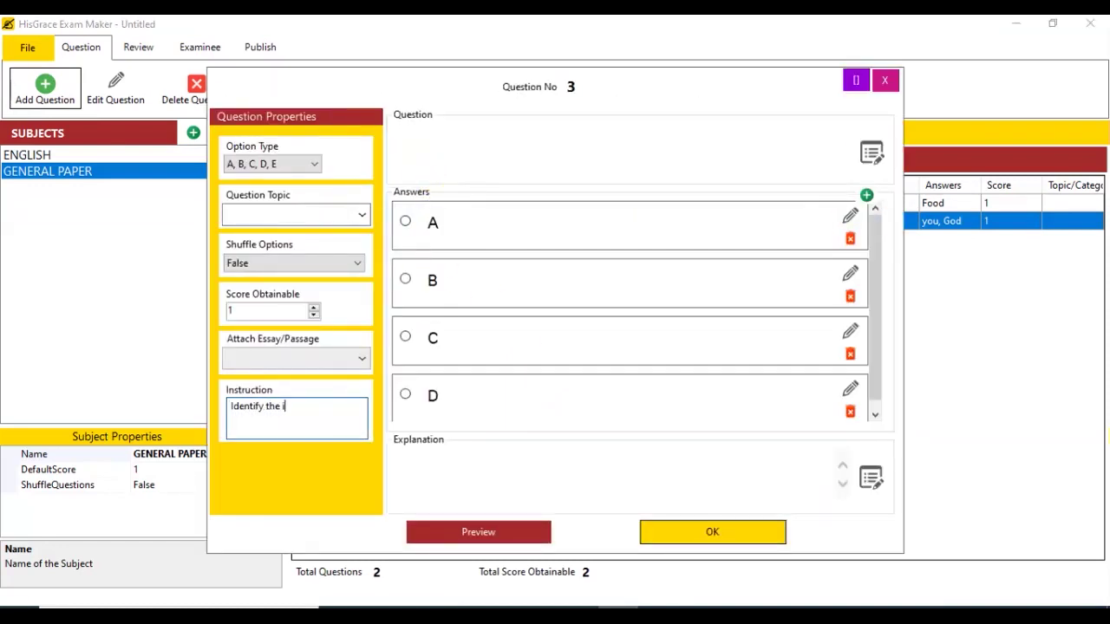
type("mage")
left_click(520, 153)
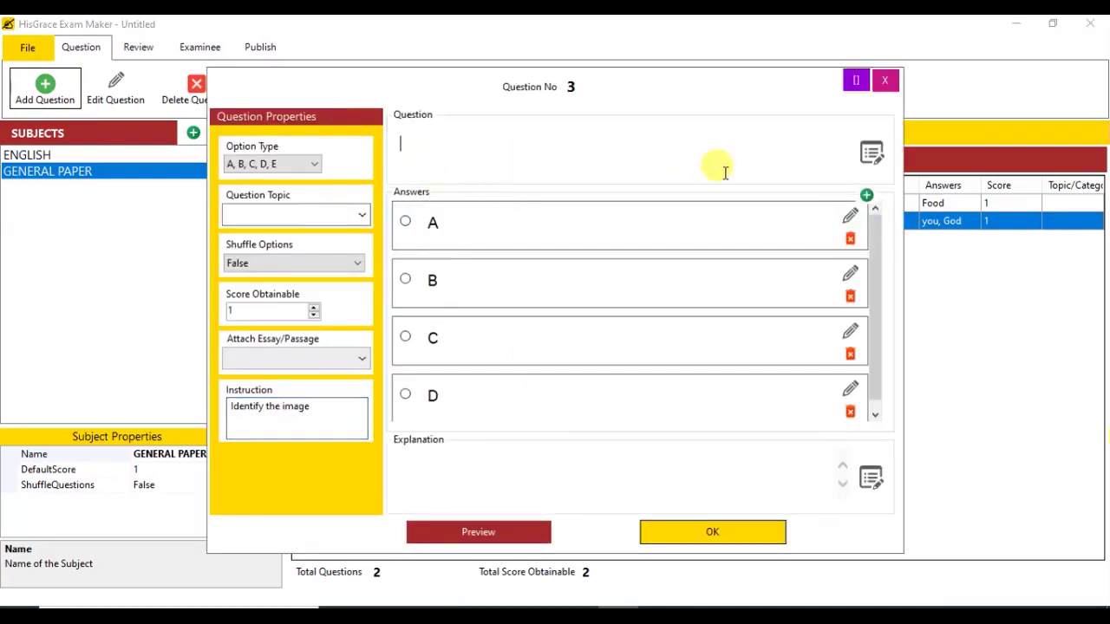
left_click(869, 164)
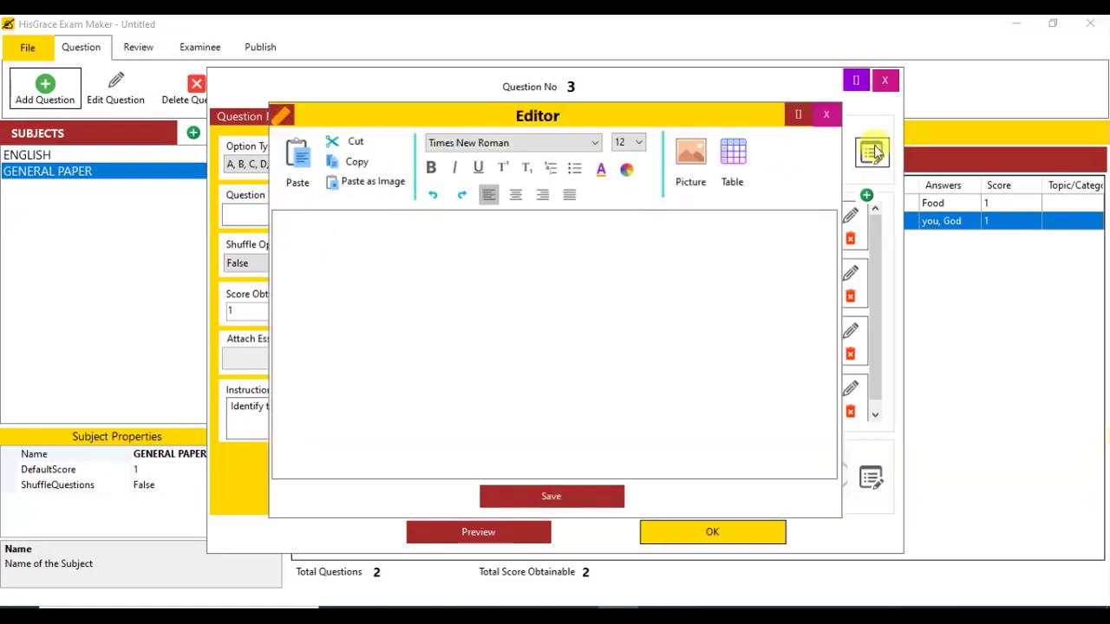
Step: Insert the airplane image from the Desktop as question 3's text and save it
left_click(704, 168)
left_click(382, 284)
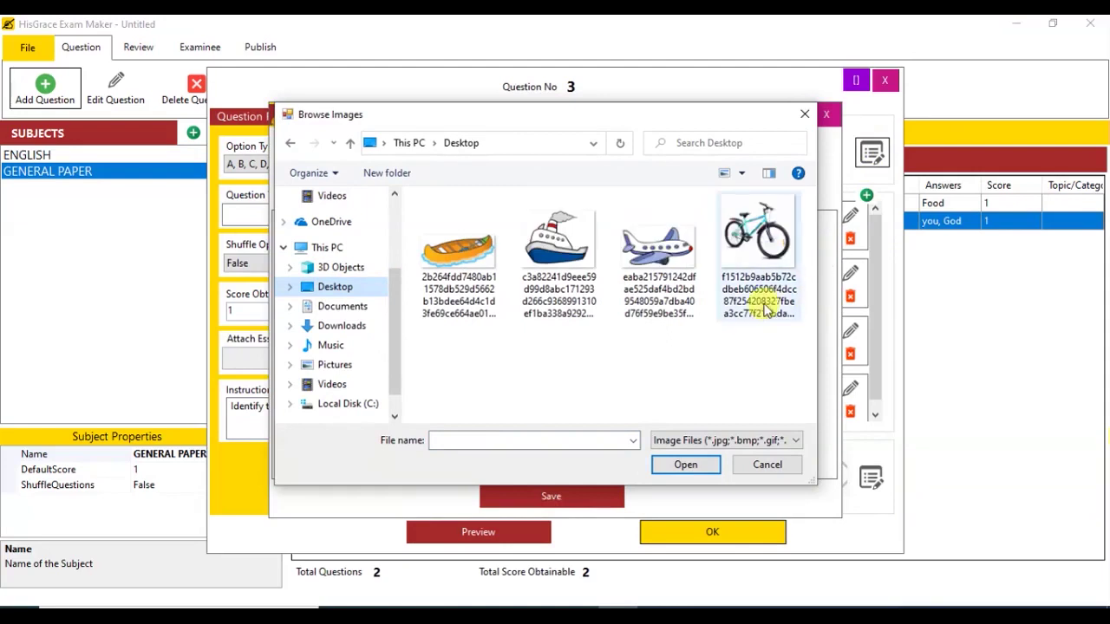
left_click(676, 261)
double_click(675, 260)
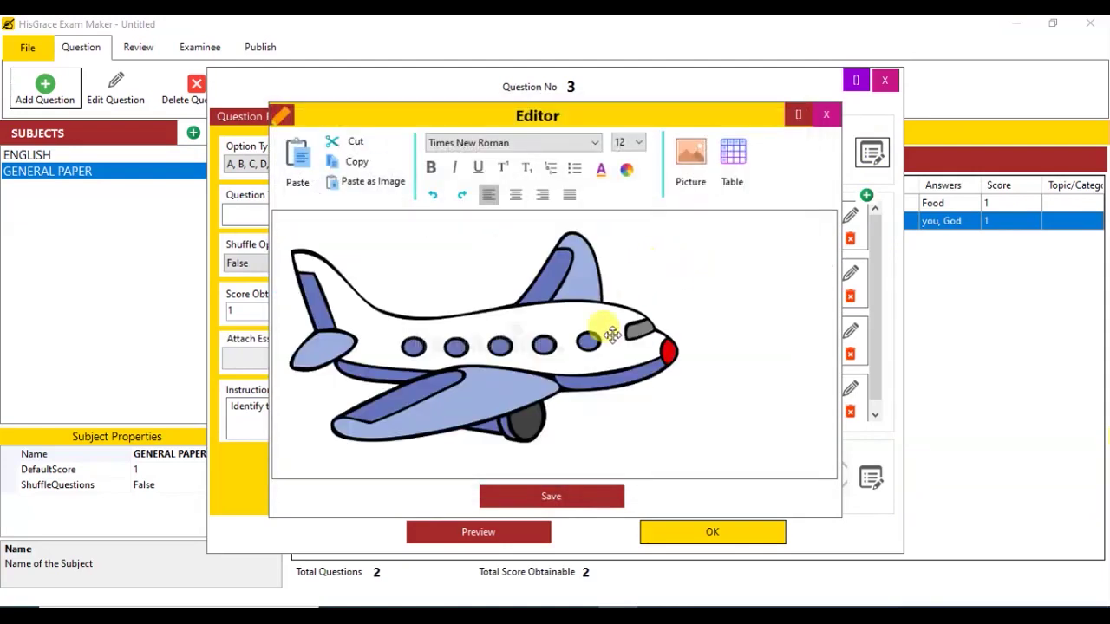
left_click(587, 372)
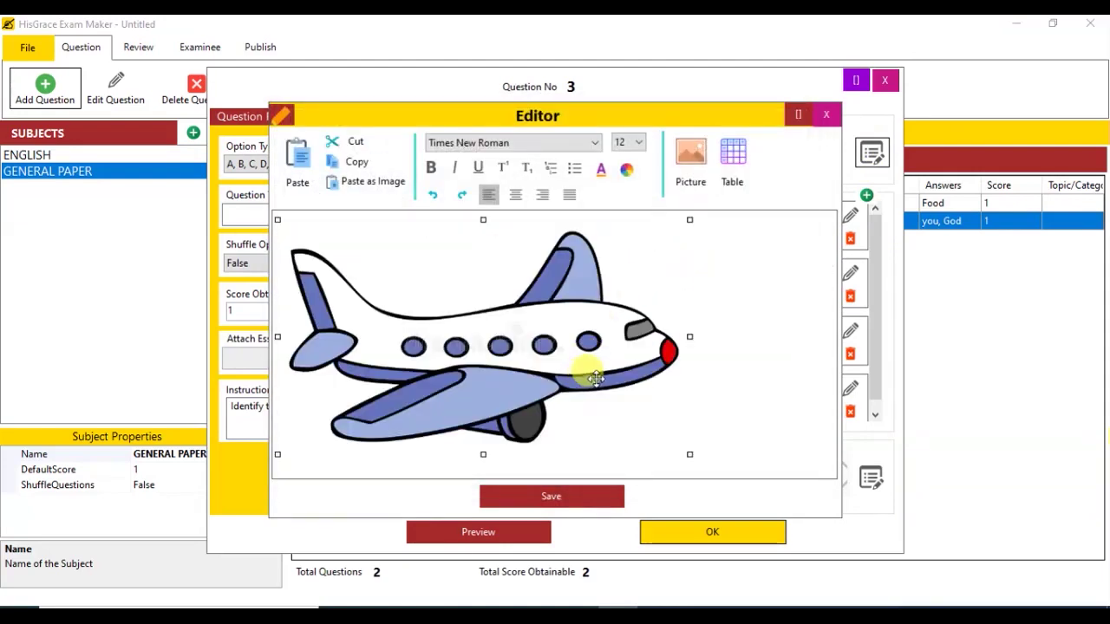
left_click(612, 497)
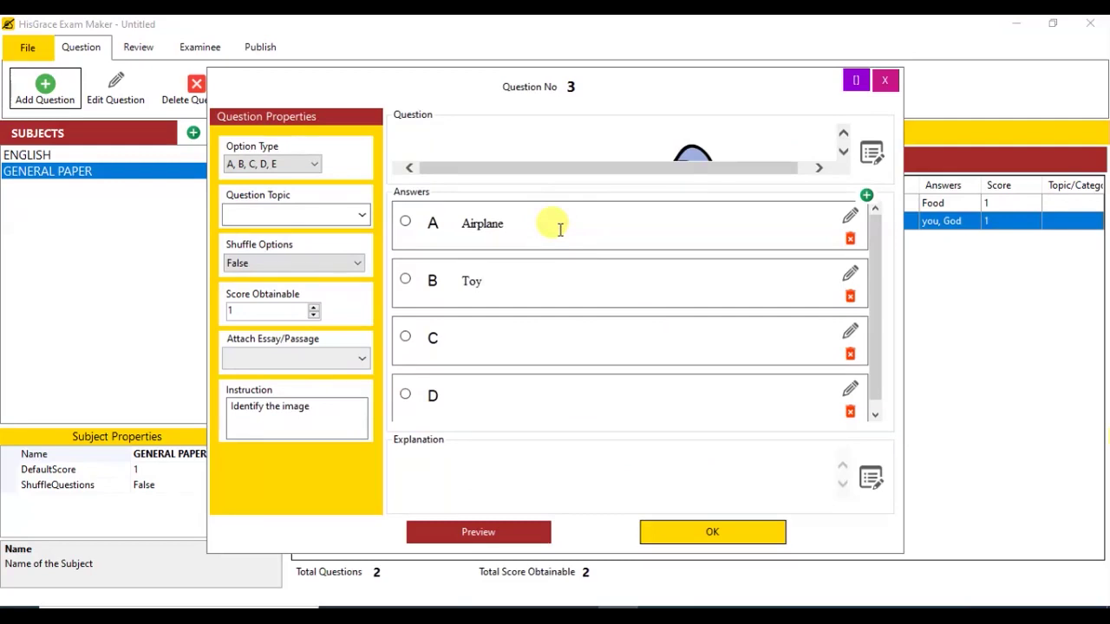
Step: Enter answers C 'Book' and D 'Chicken', mark Airplane correct, preview, and save question 3
type("Book")
key("Tab")
type("Chic")
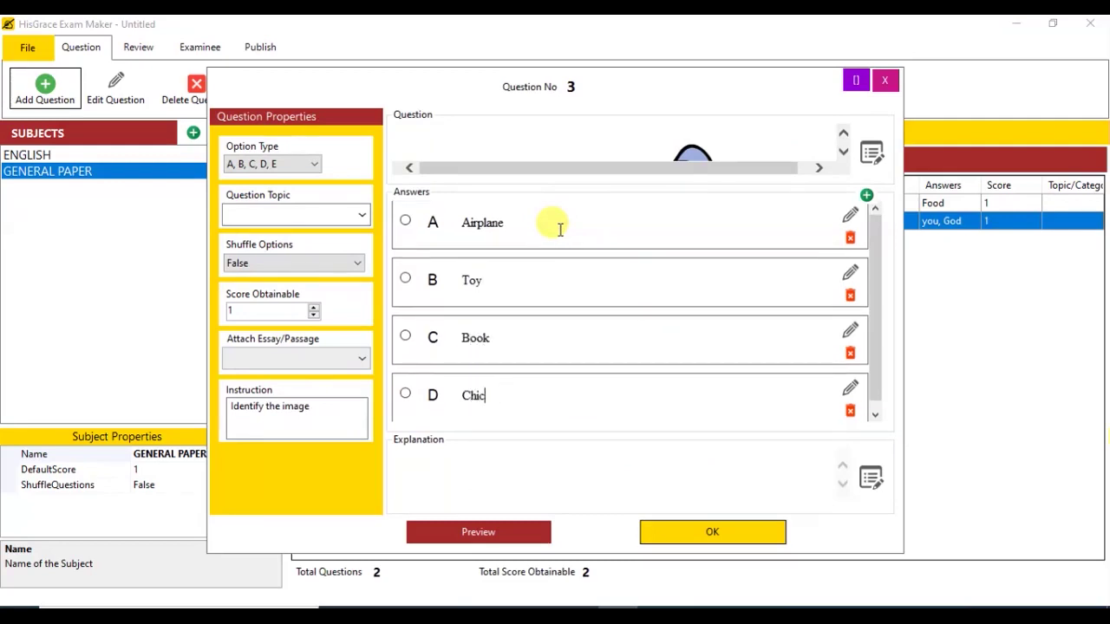
type("ken")
left_click(405, 220)
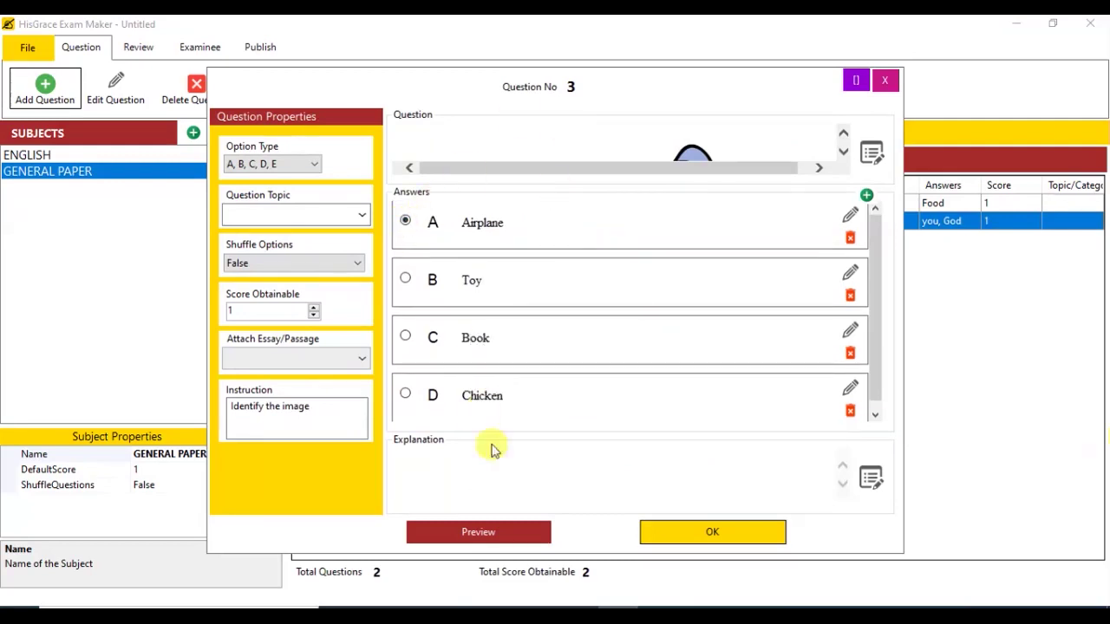
left_click(503, 534)
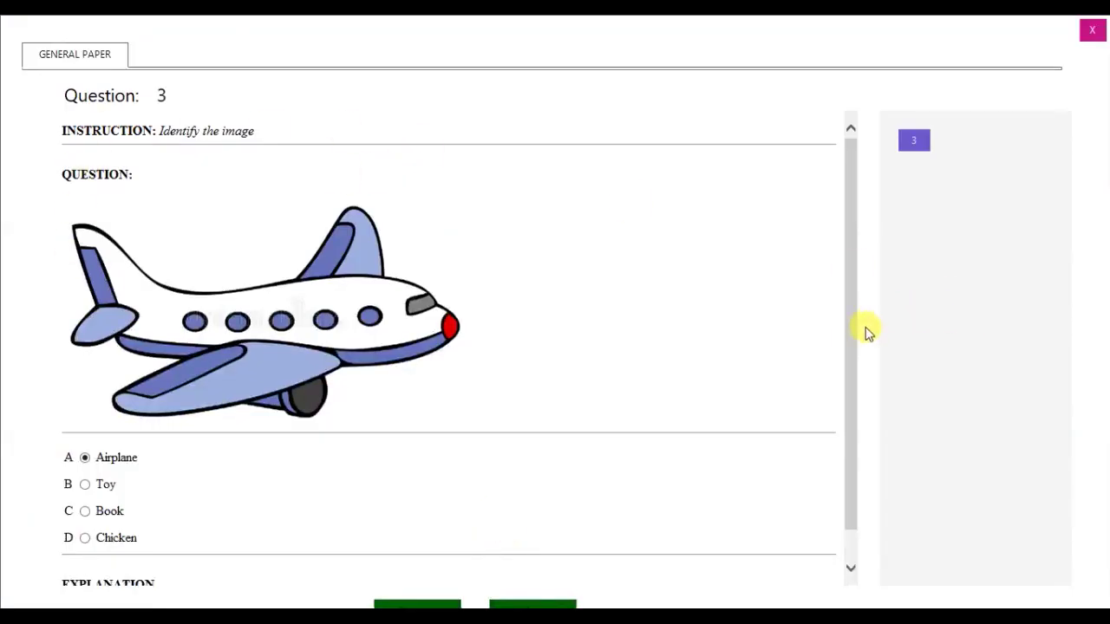
left_click(1097, 39)
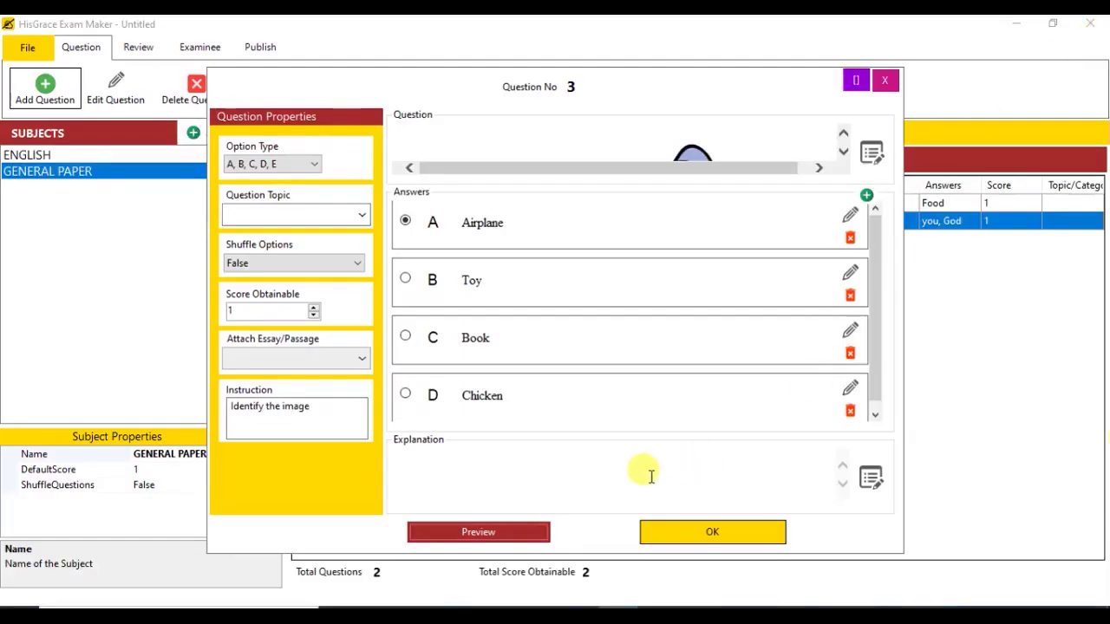
left_click(681, 532)
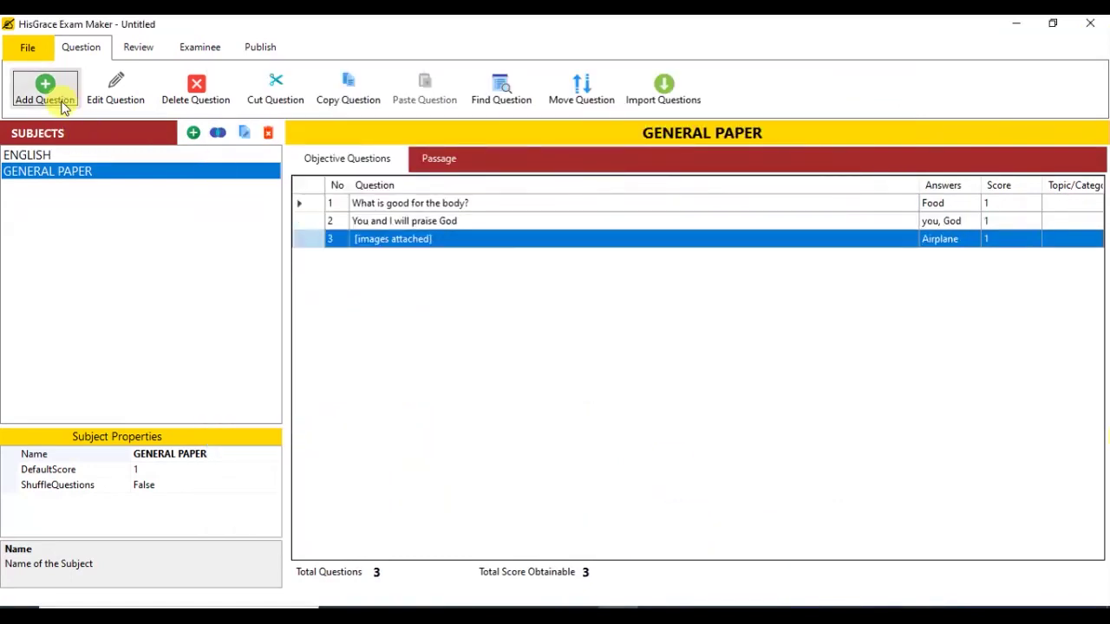
Step: Add multiple-answer question 4 on land transportation and open answer A's picture browser
left_click(68, 95)
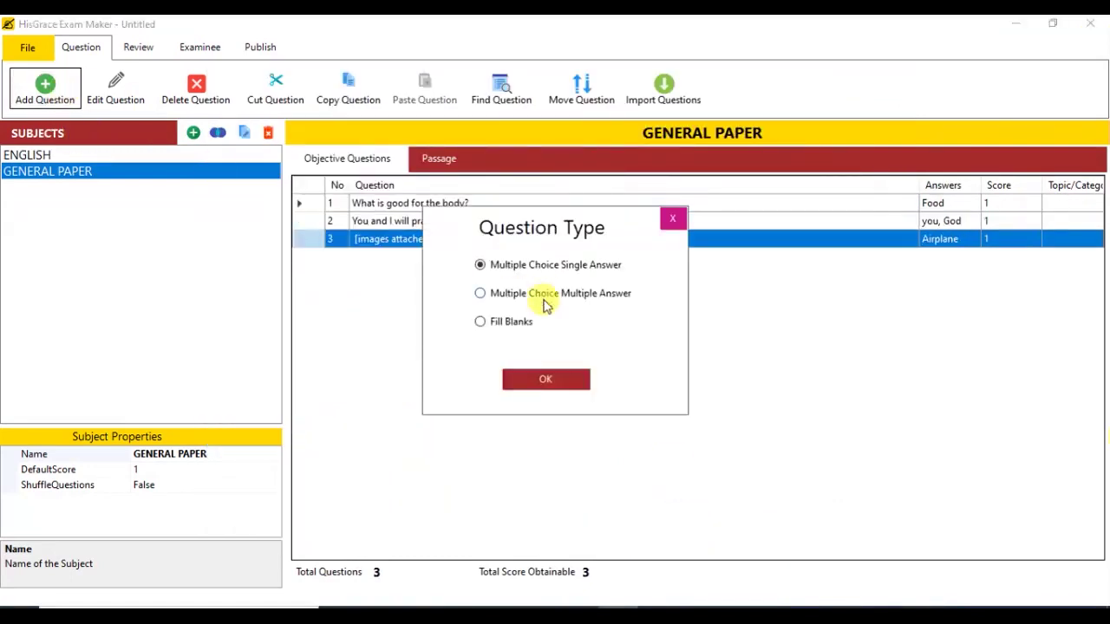
left_click(546, 379)
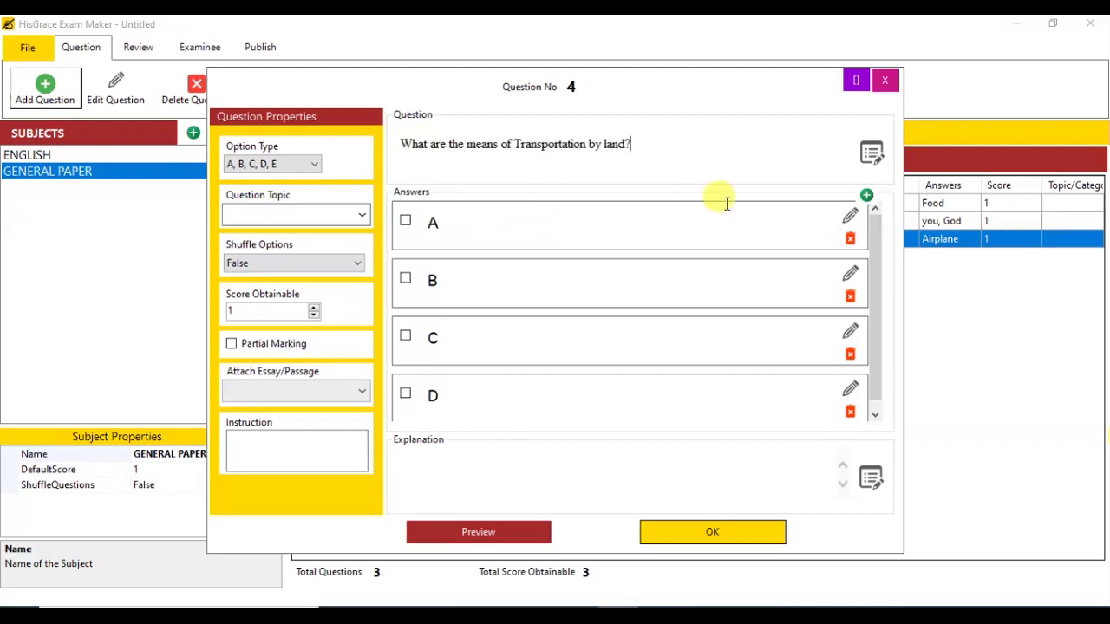
left_click(850, 216)
left_click(696, 154)
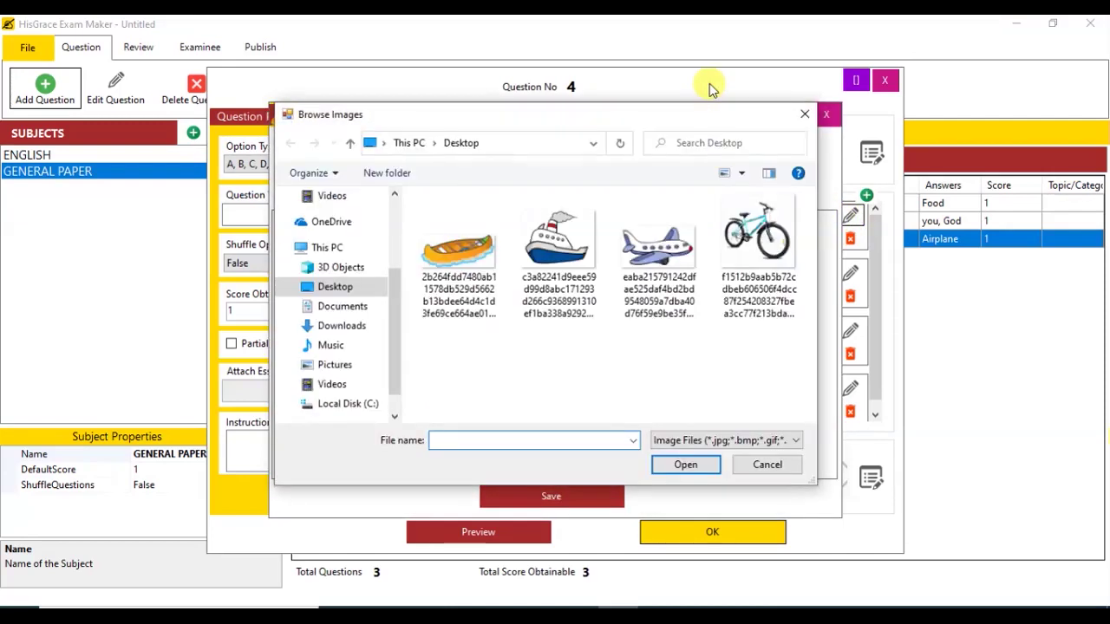
Step: Insert and shrink the bicycle and boat pictures as answers A and B
double_click(753, 227)
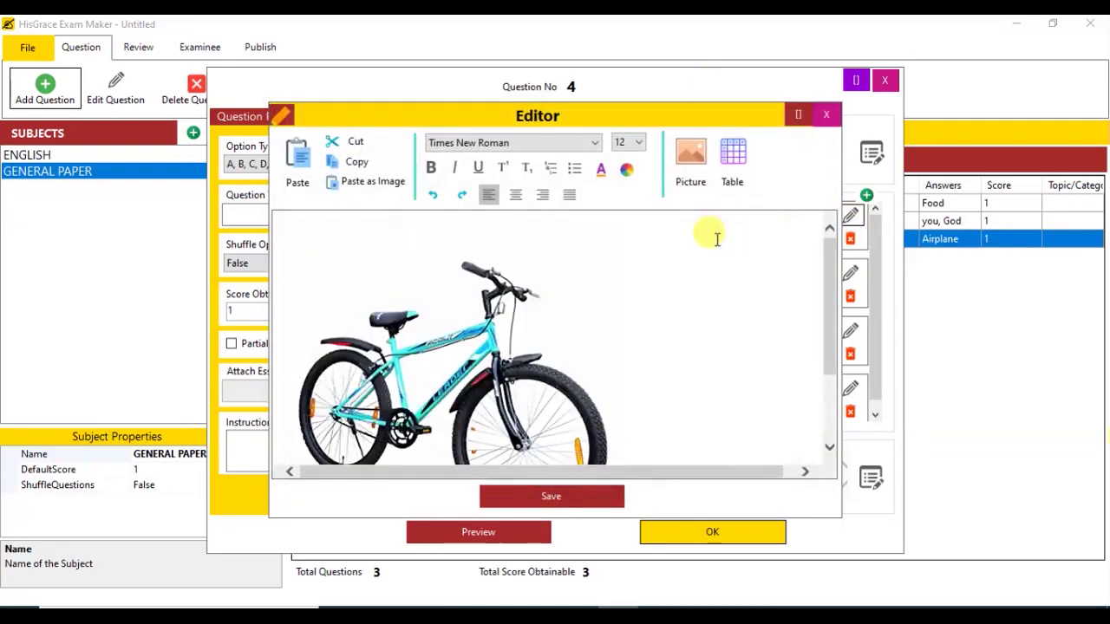
left_click(538, 397)
left_click_drag(630, 219, 456, 396)
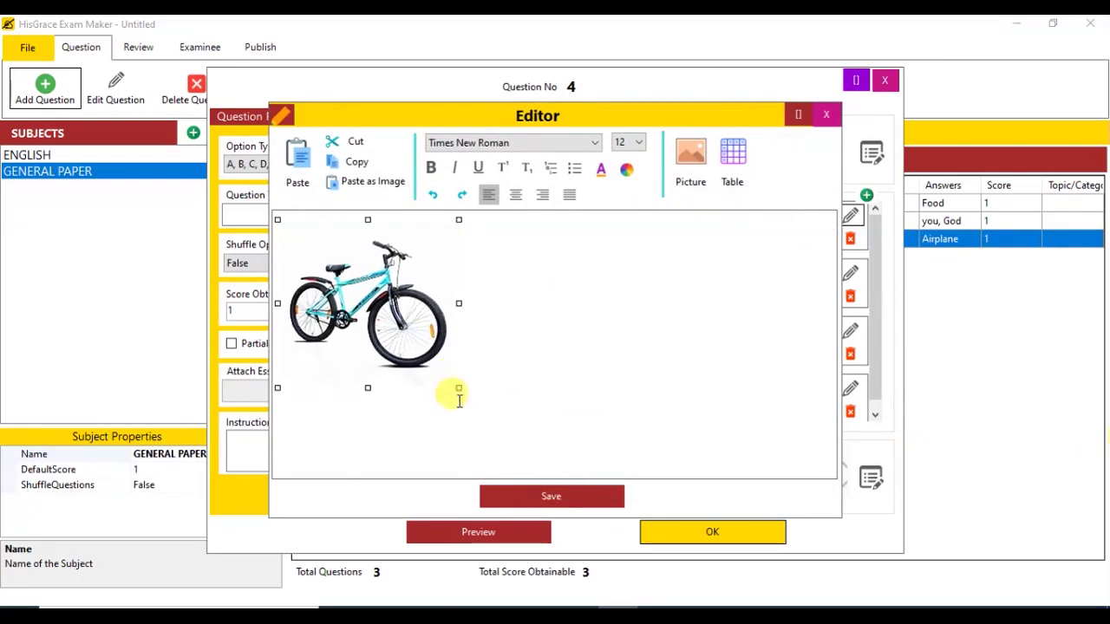
left_click(546, 497)
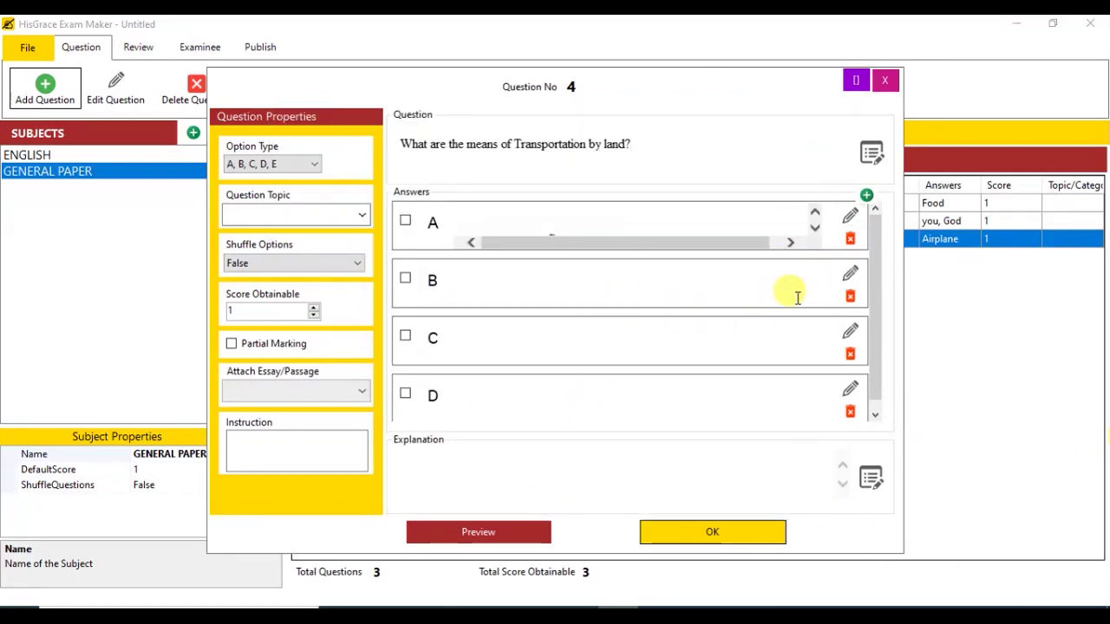
left_click(848, 275)
left_click(689, 174)
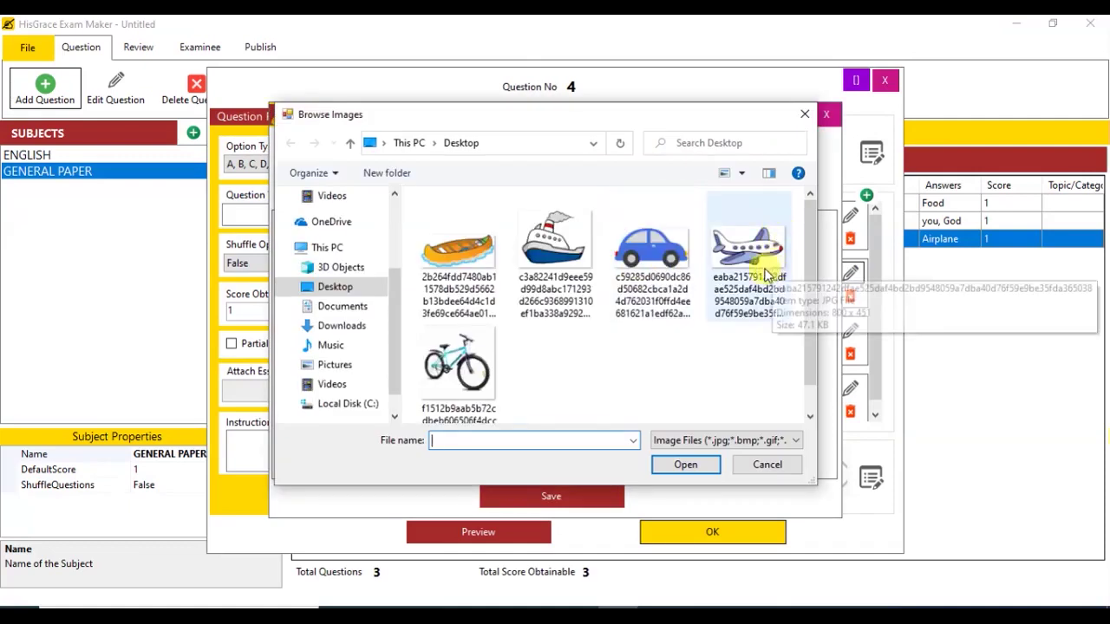
left_click(559, 230)
double_click(560, 230)
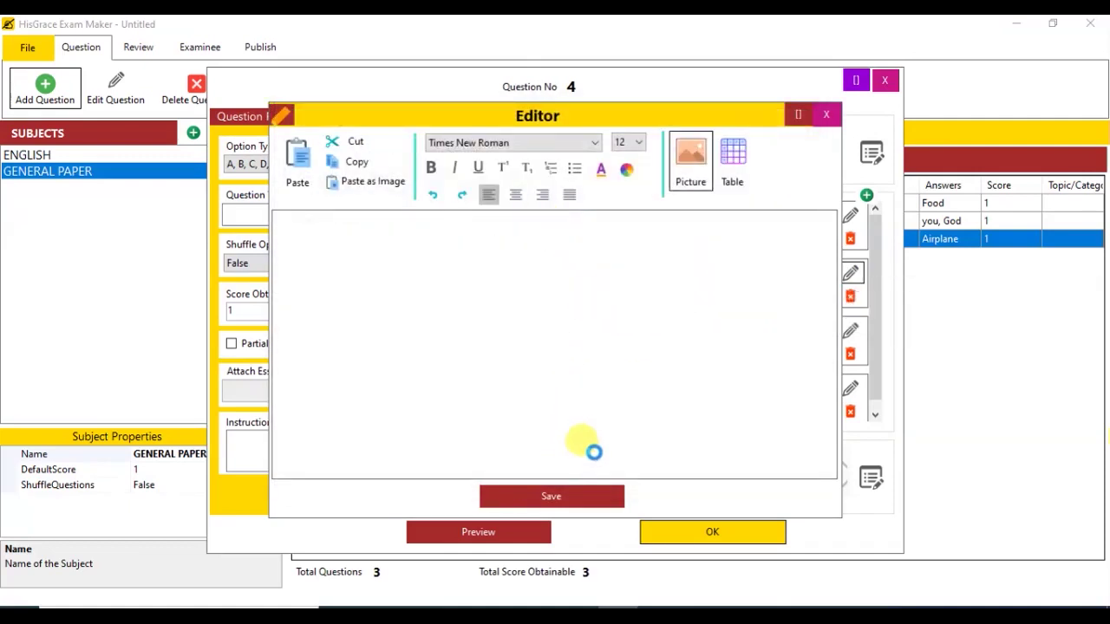
left_click(639, 316)
left_click_drag(827, 347, 815, 421)
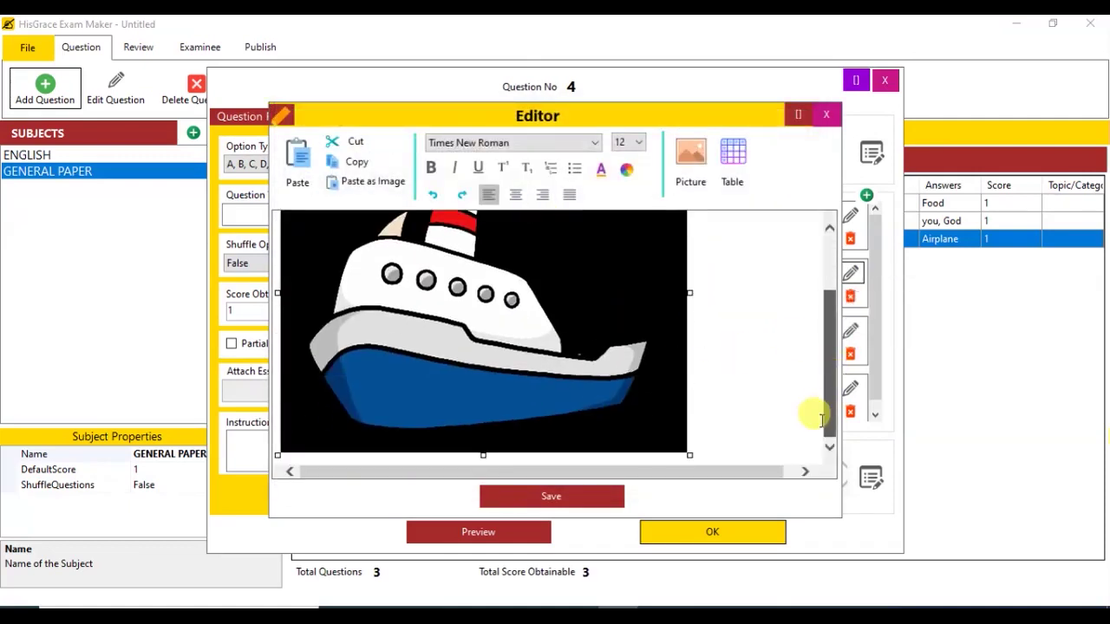
left_click_drag(684, 453, 547, 329)
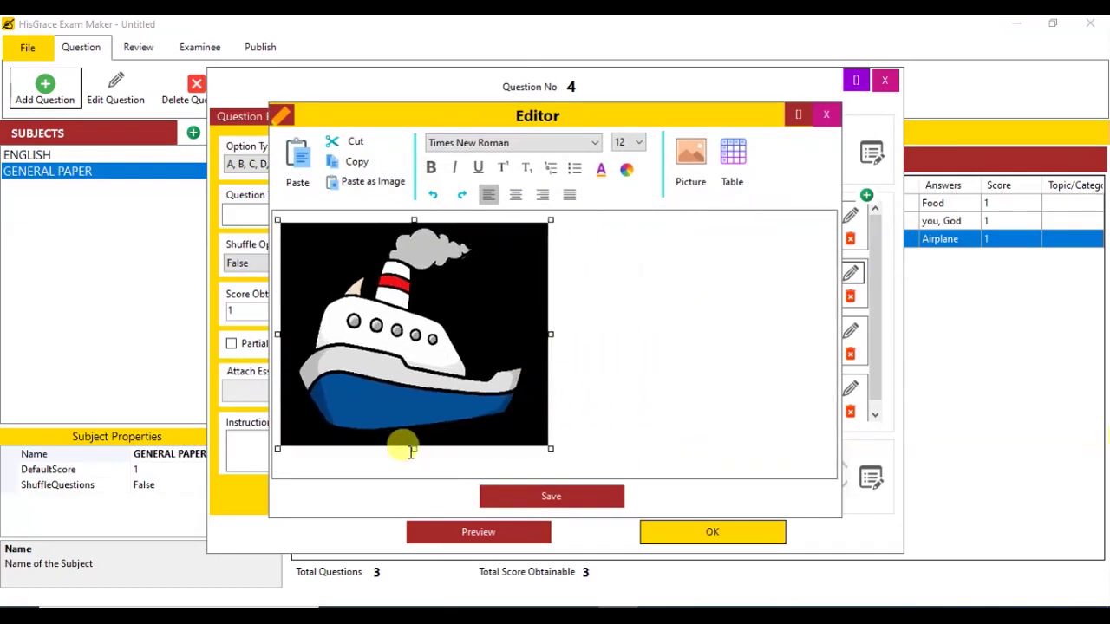
left_click(528, 491)
Step: Insert shrunk canoe and car pictures as answers C and D, marking A and D correct
left_click(850, 331)
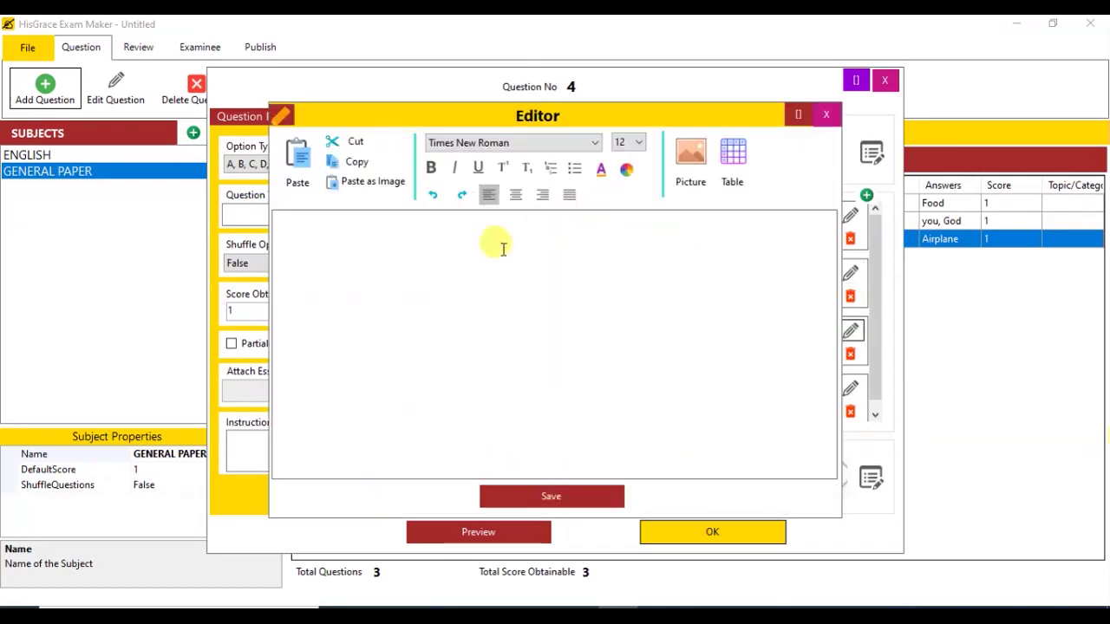
left_click(688, 152)
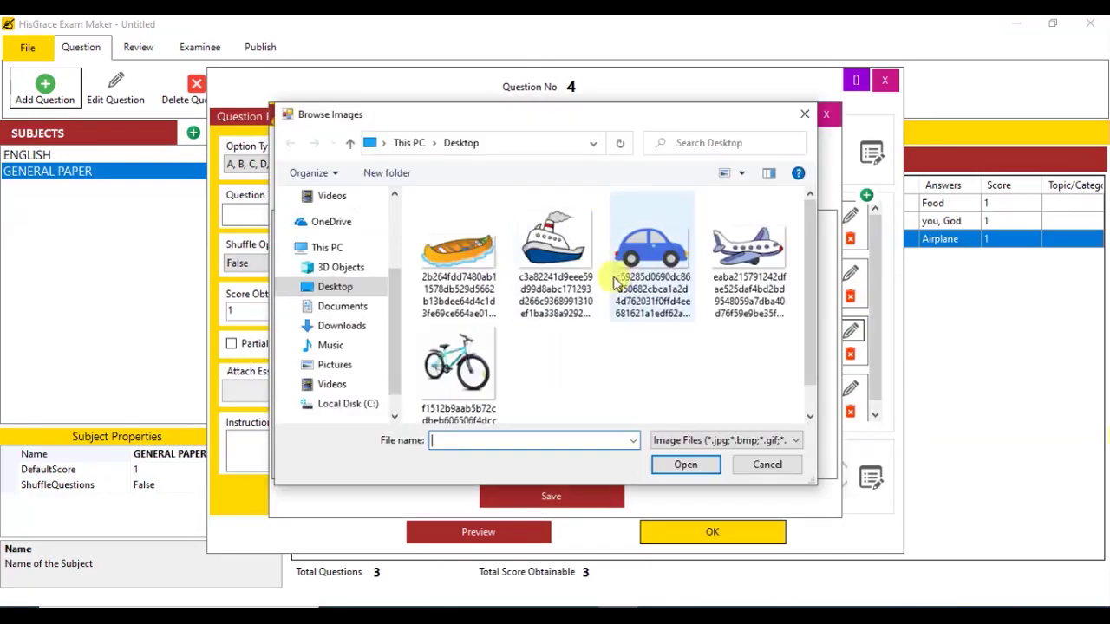
double_click(468, 255)
left_click_drag(686, 403, 555, 378)
left_click(592, 495)
left_click(849, 388)
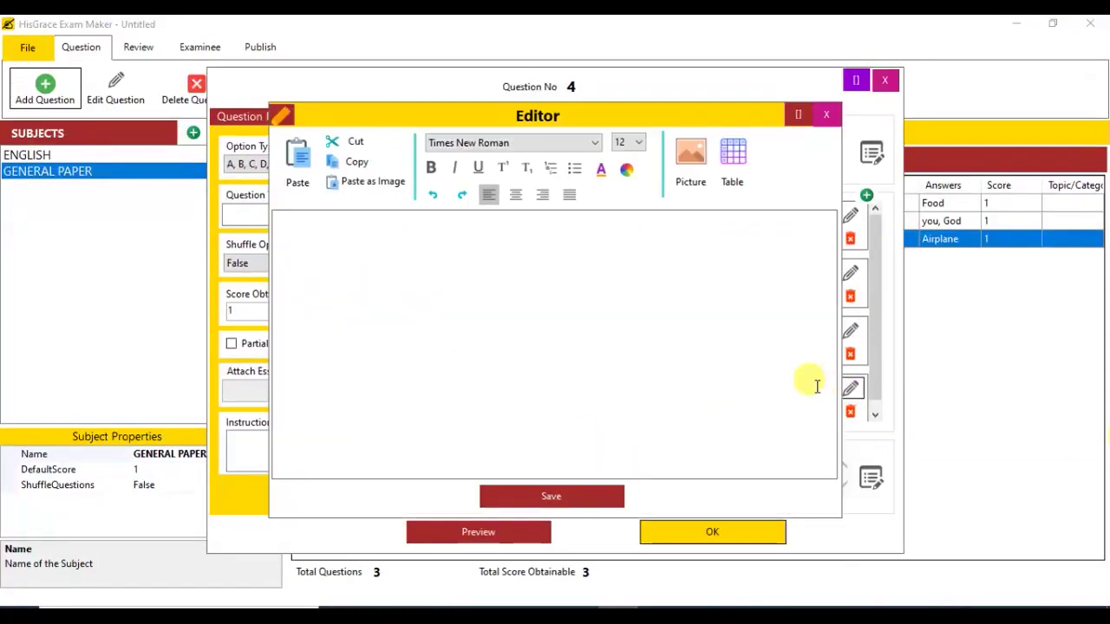
left_click(689, 151)
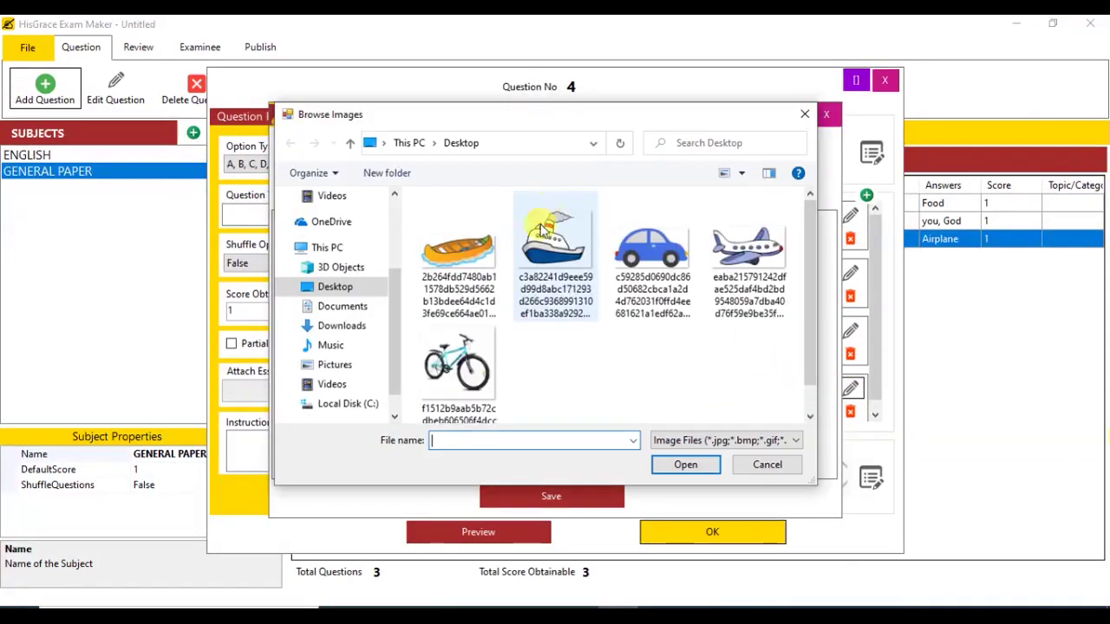
double_click(685, 261)
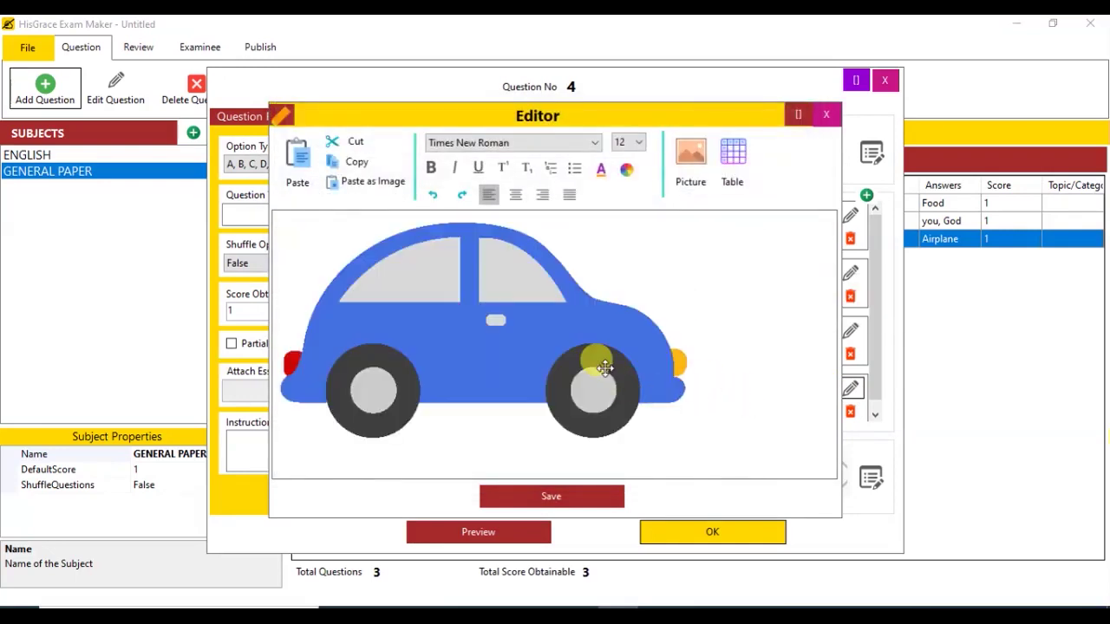
left_click_drag(683, 434, 488, 329)
left_click(551, 496)
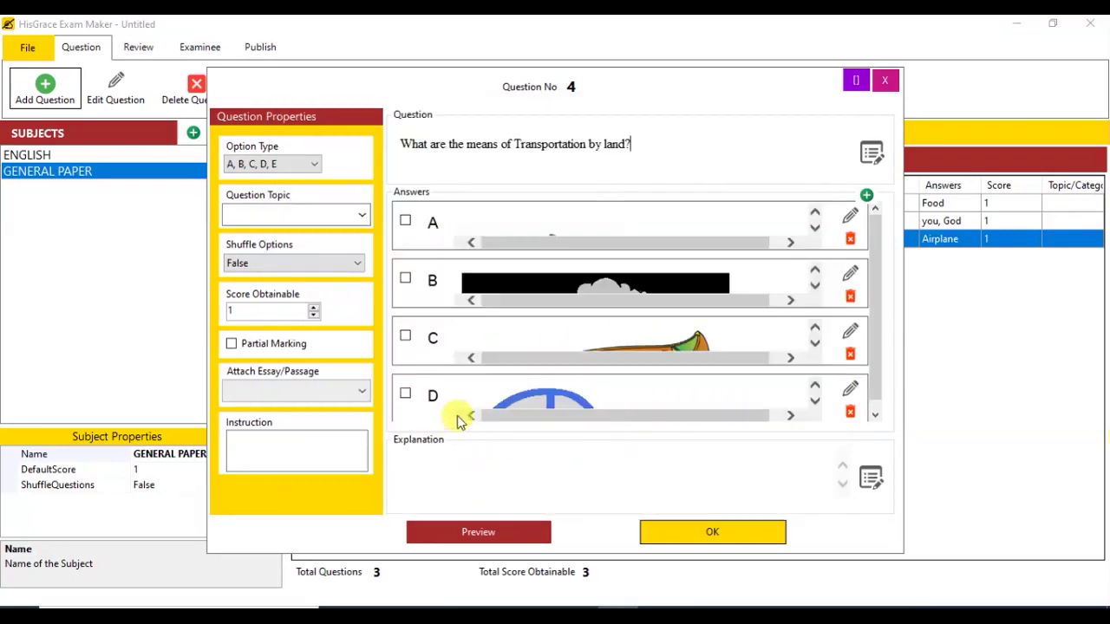
left_click(405, 219)
left_click(404, 393)
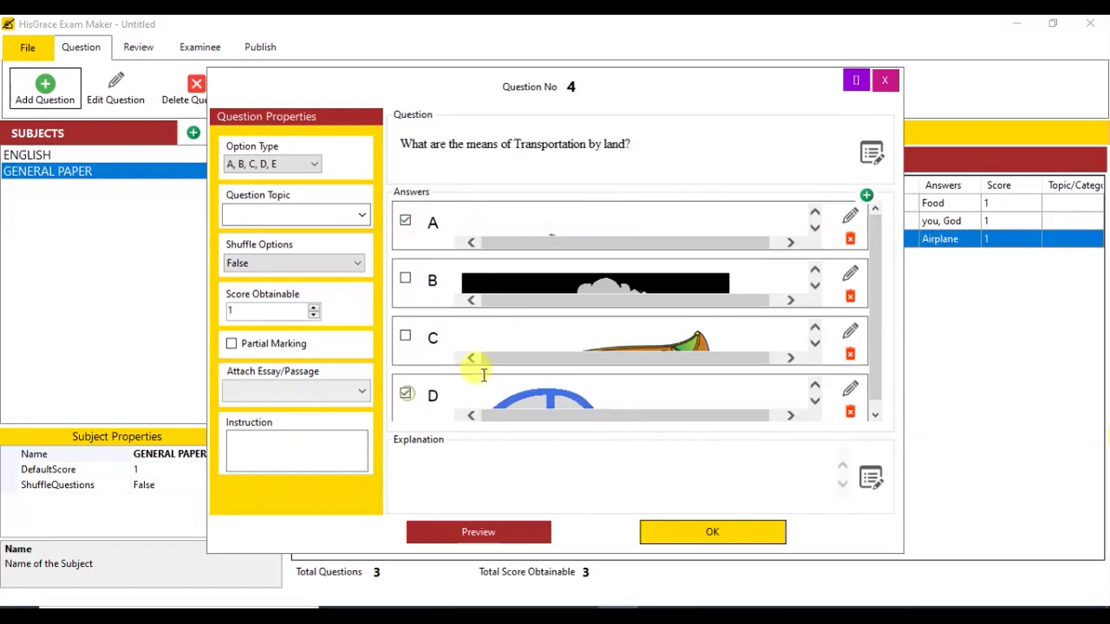
Step: Preview the land-transport picture question, then add it as GENERAL PAPER question 4
left_click(478, 531)
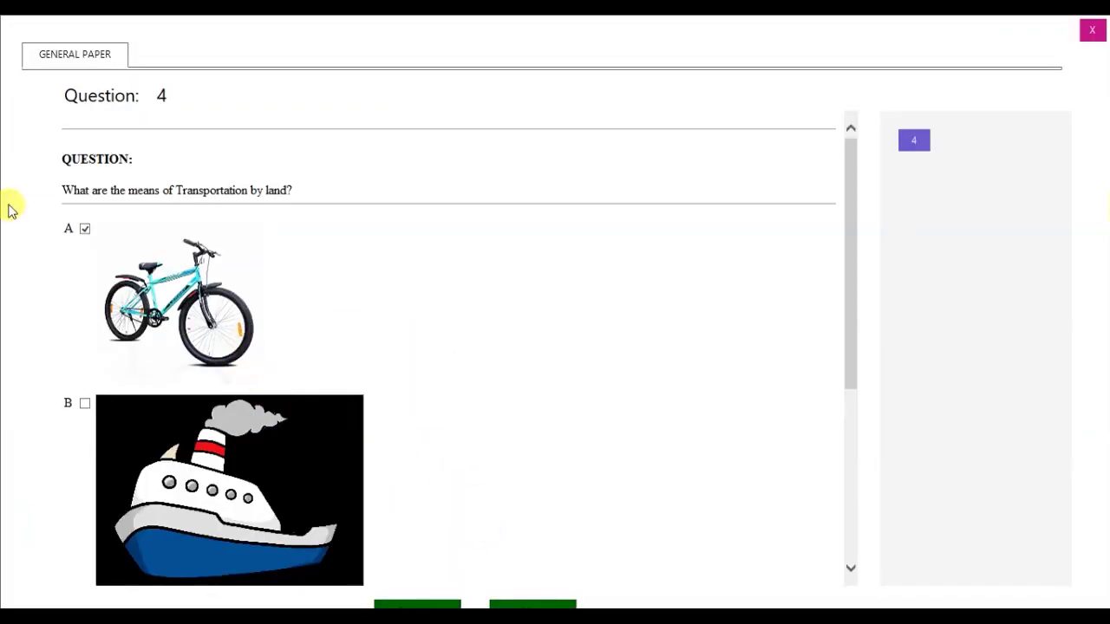
scroll(149, 343, "down", 3)
scroll(148, 438, "up", 3)
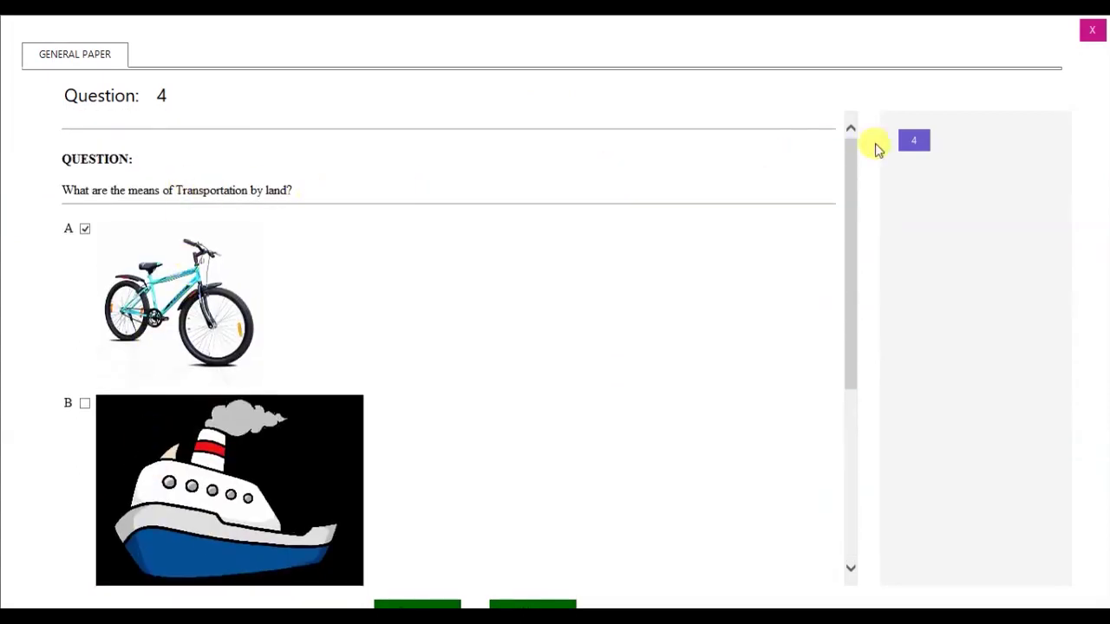
left_click(1091, 31)
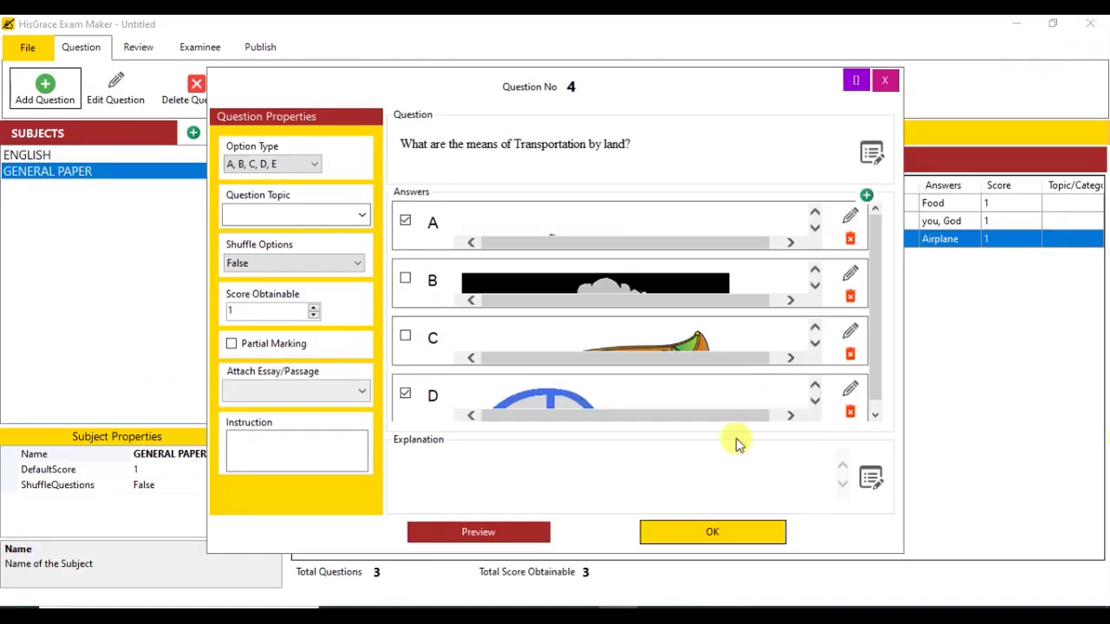
left_click(712, 533)
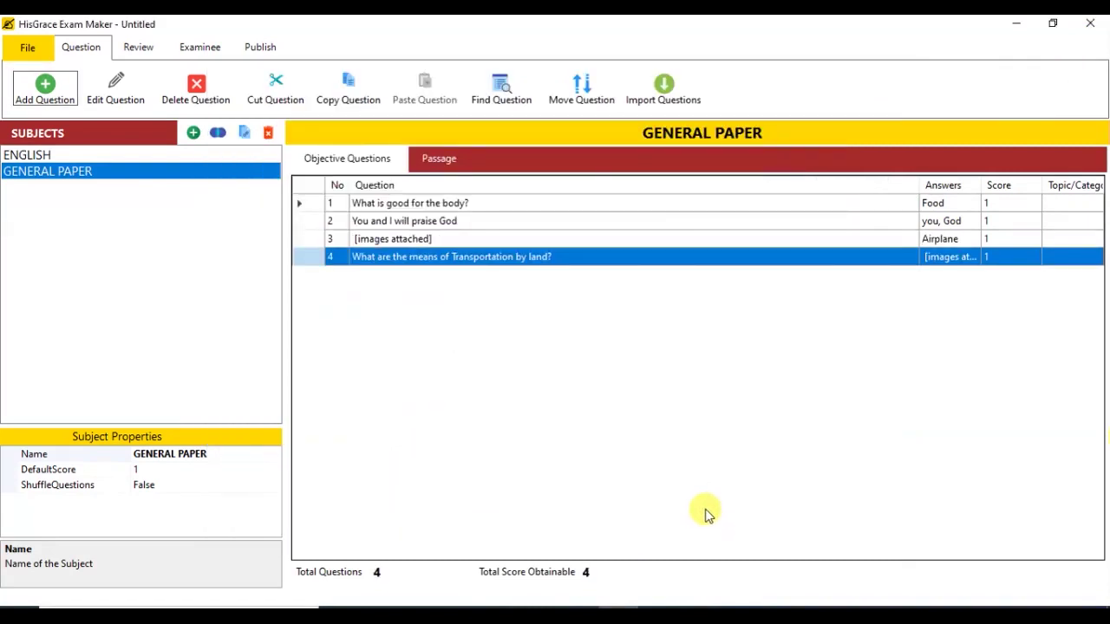
Step: Save the exam as 'test' in Documents and begin another GENERAL PAPER question
left_click(27, 52)
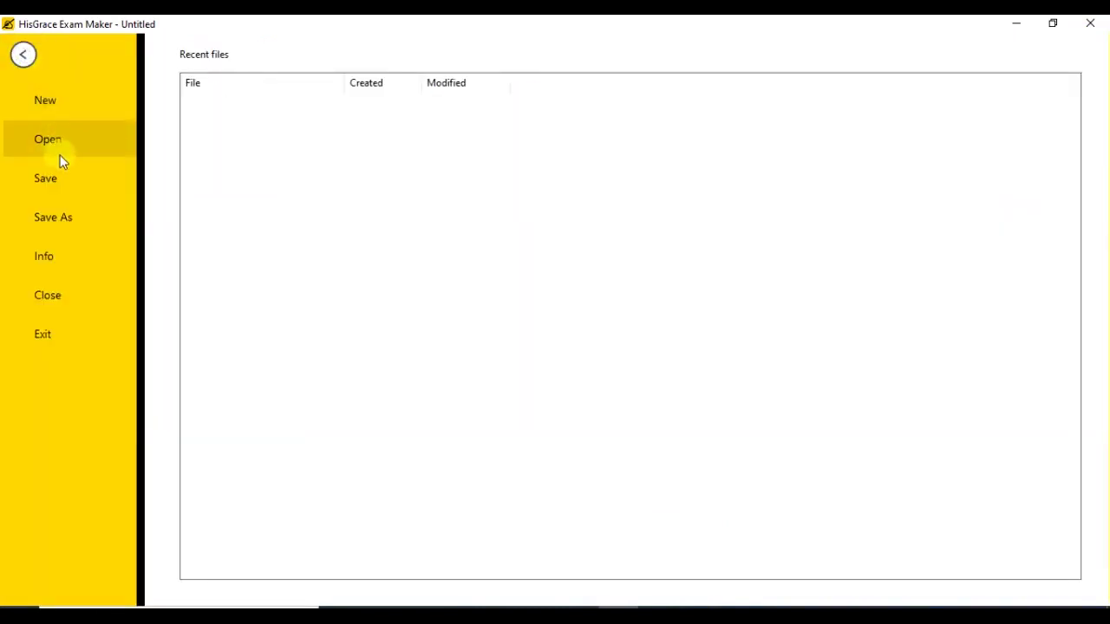
left_click(59, 182)
type("test")
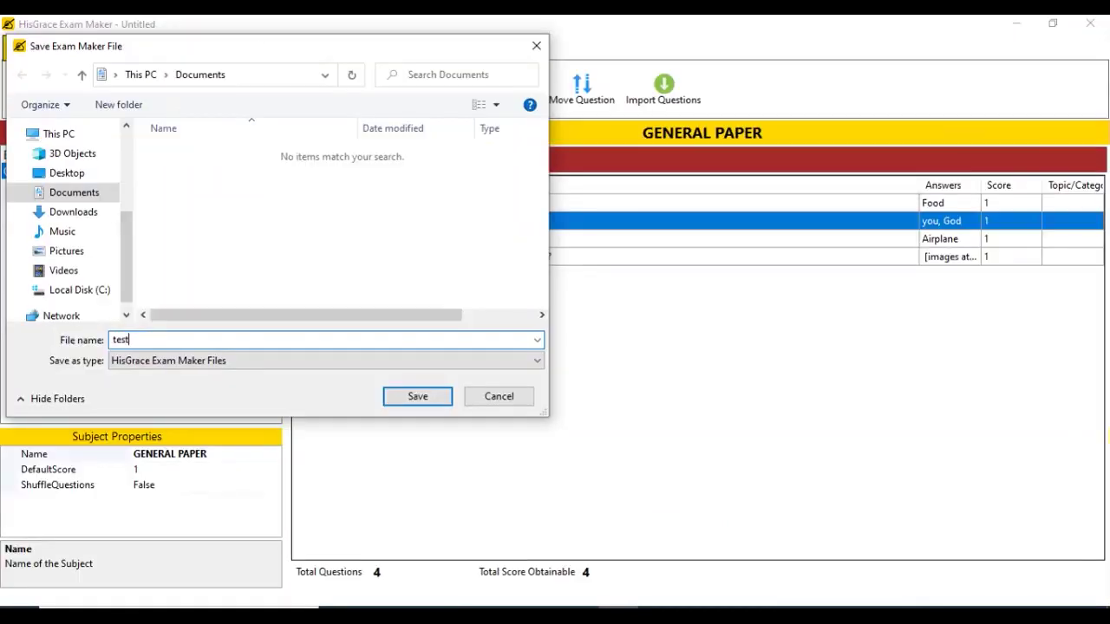
left_click(407, 400)
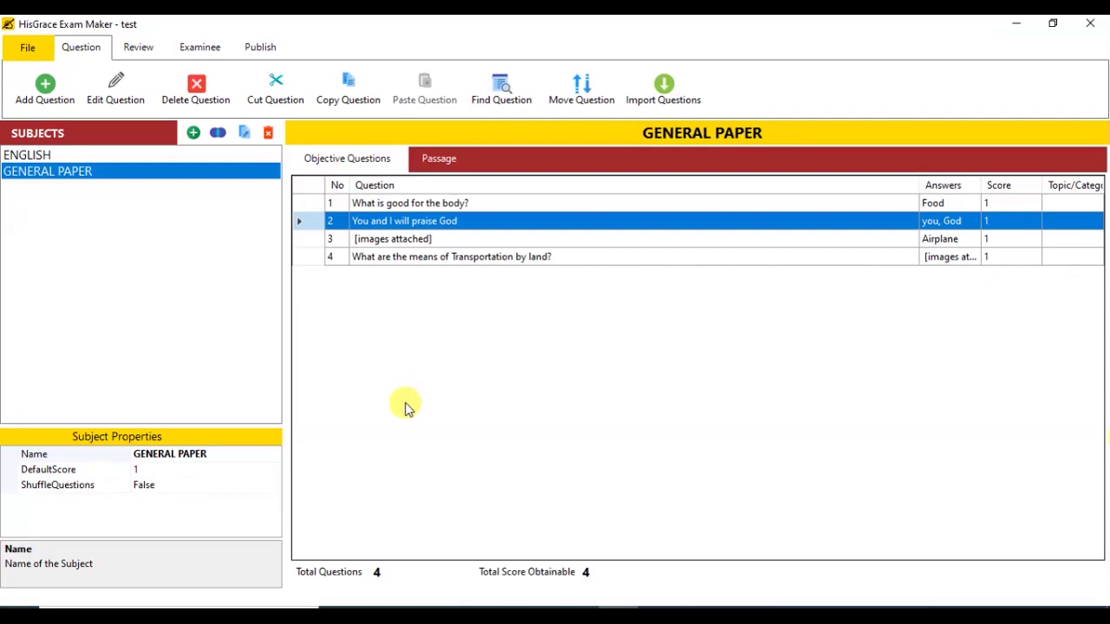
left_click(45, 99)
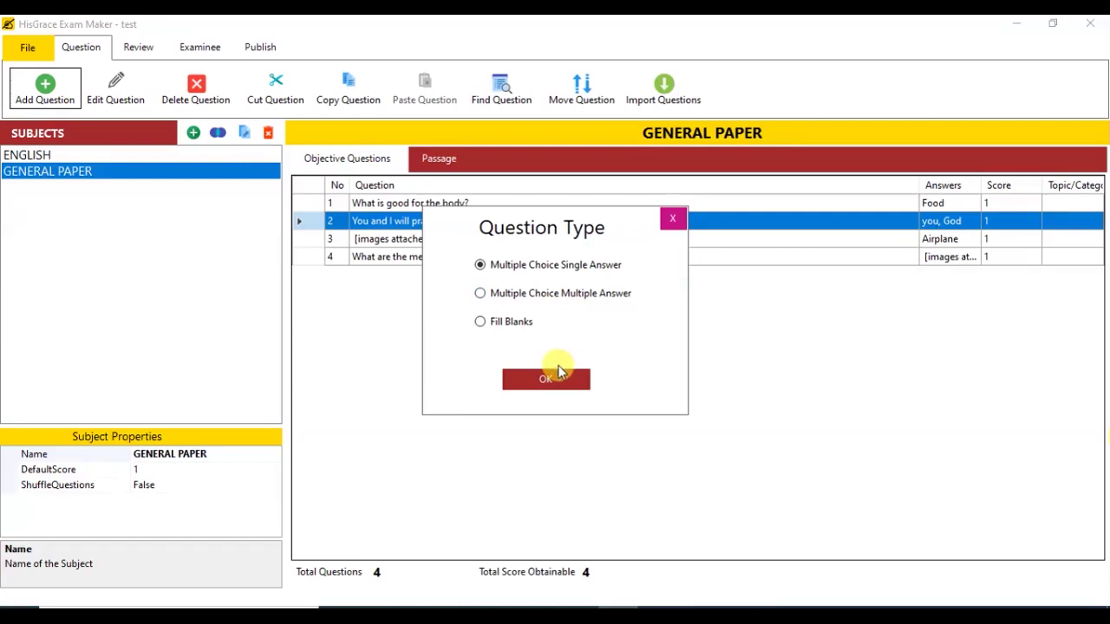
Step: Choose the Fill Blanks type for question 5 and launch Microsoft Word from the Start search
left_click(510, 322)
left_click(546, 381)
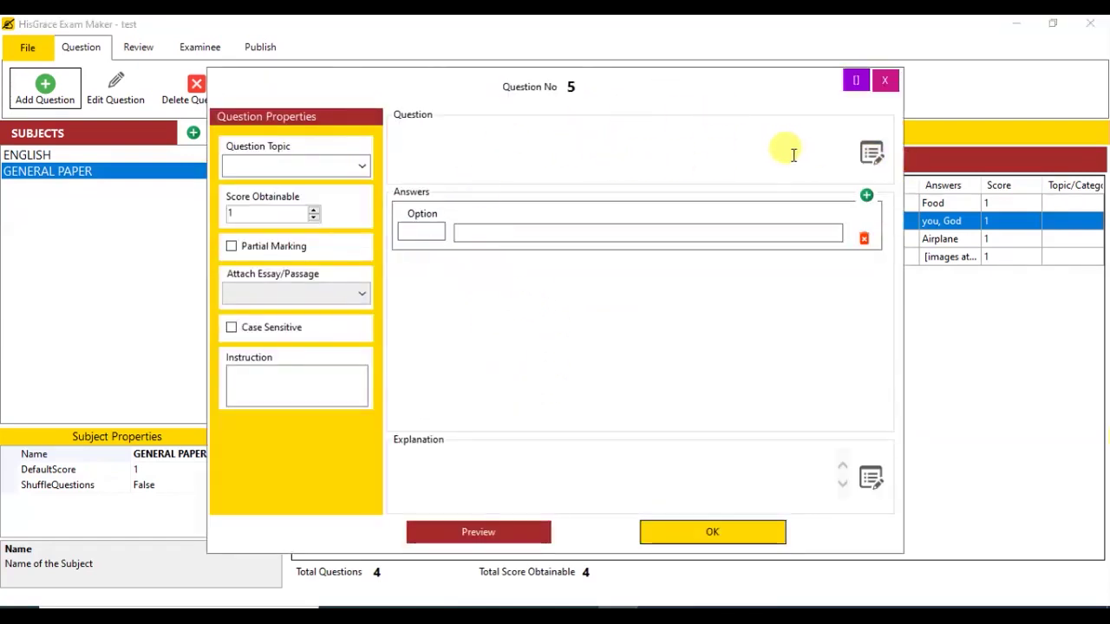
left_click(19, 616)
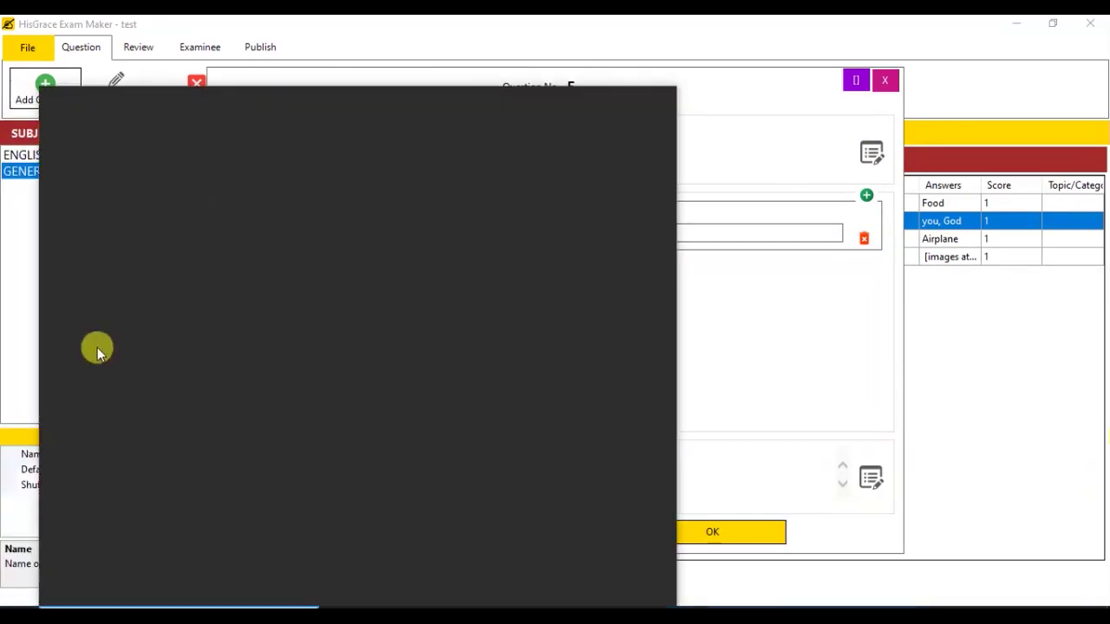
type("word")
left_click(103, 276)
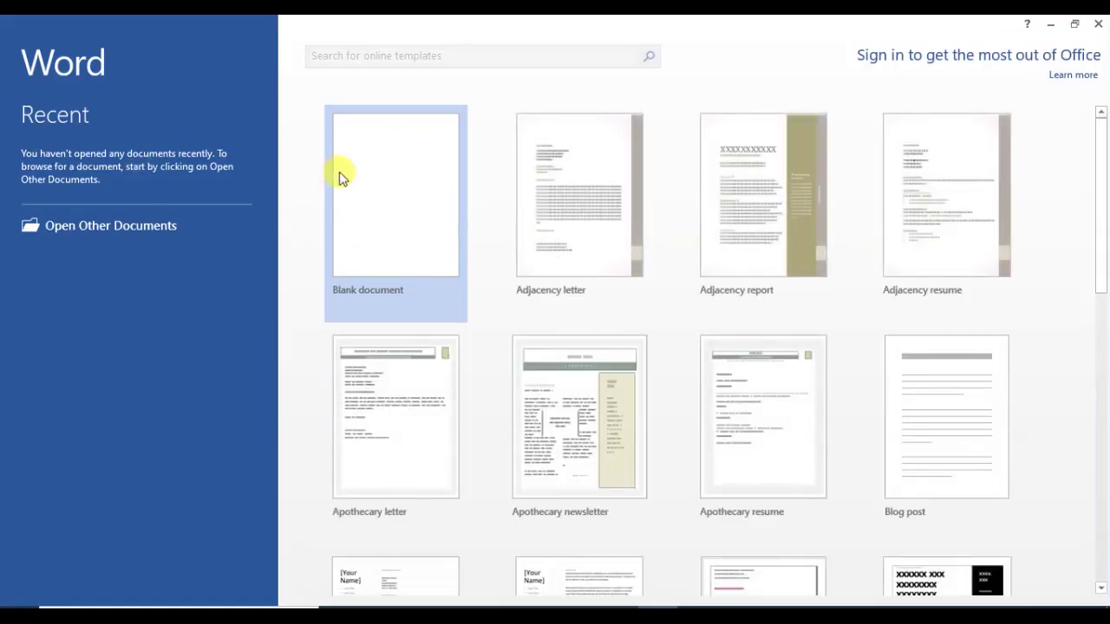
Step: Draw an oval circle on a blank Word document, copy it, and return to the exam maker
left_click(339, 173)
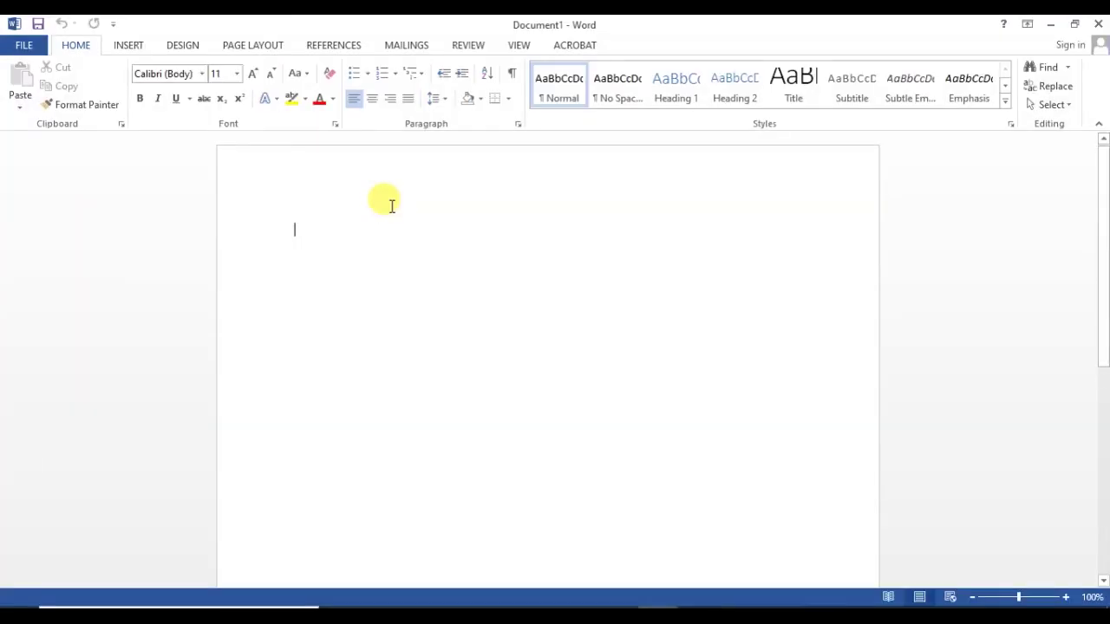
left_click(129, 46)
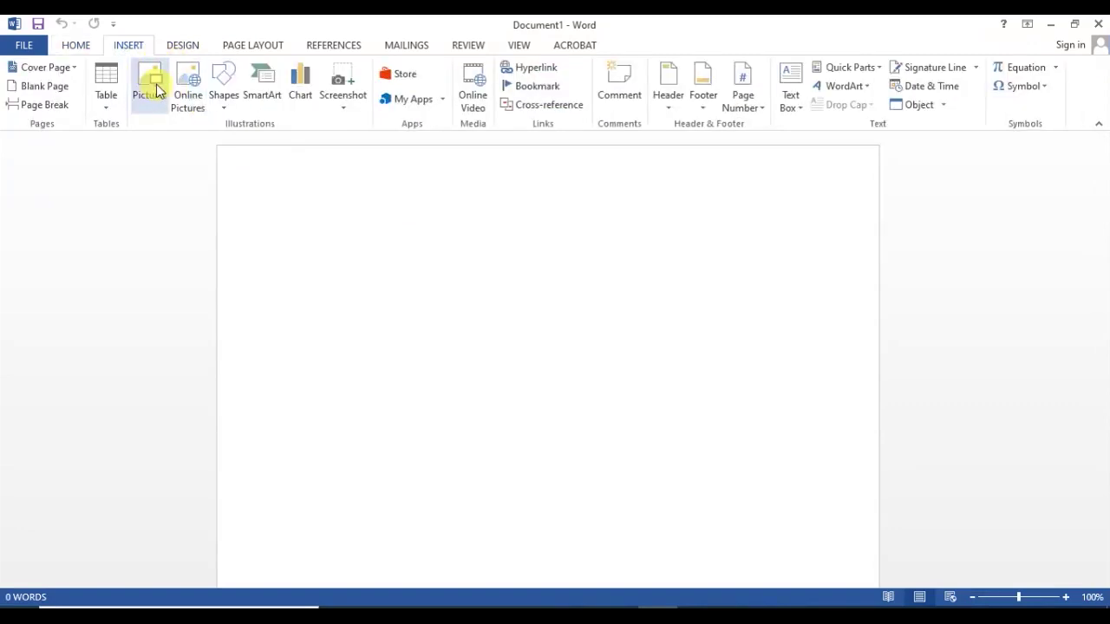
left_click(226, 97)
left_click(277, 144)
mouse_move(360, 279)
left_mouse_down()
mouse_move(490, 375)
mouse_move(496, 409)
left_mouse_up()
left_click(76, 45)
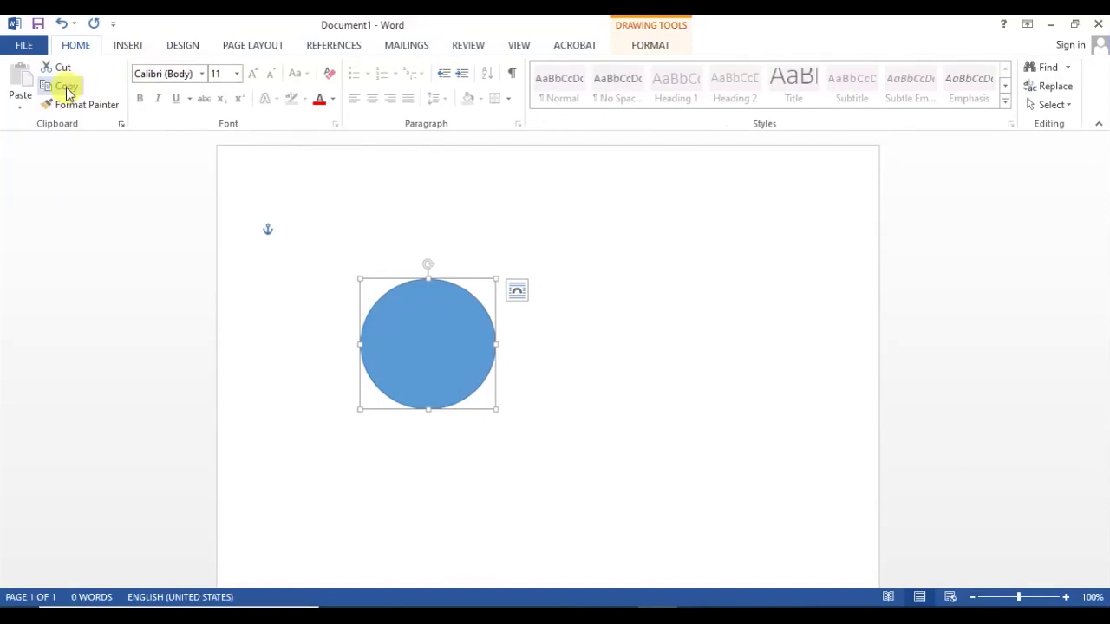
mouse_move(617, 607)
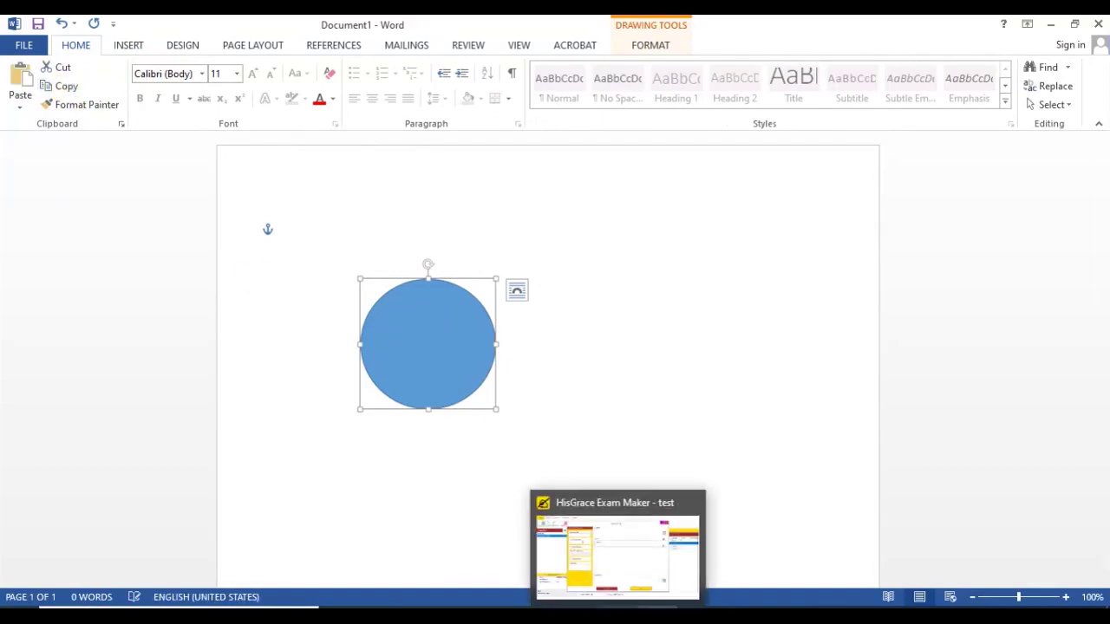
left_click(615, 529)
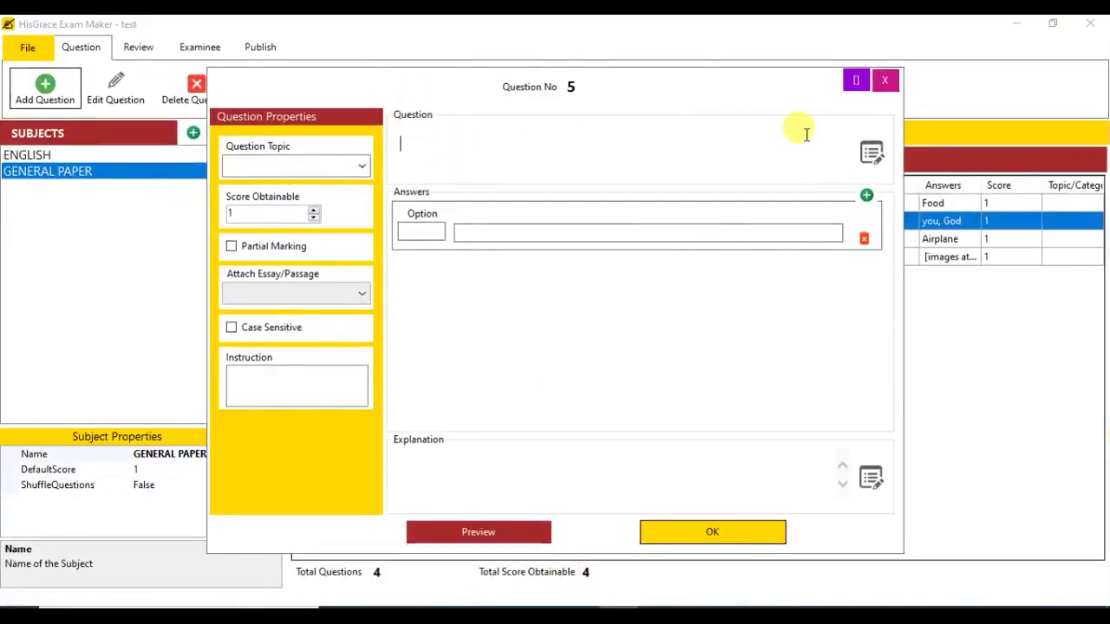
Step: Write 'What shape is this?' above the pasted circle and add question 5 with answer Circle
left_click(871, 153)
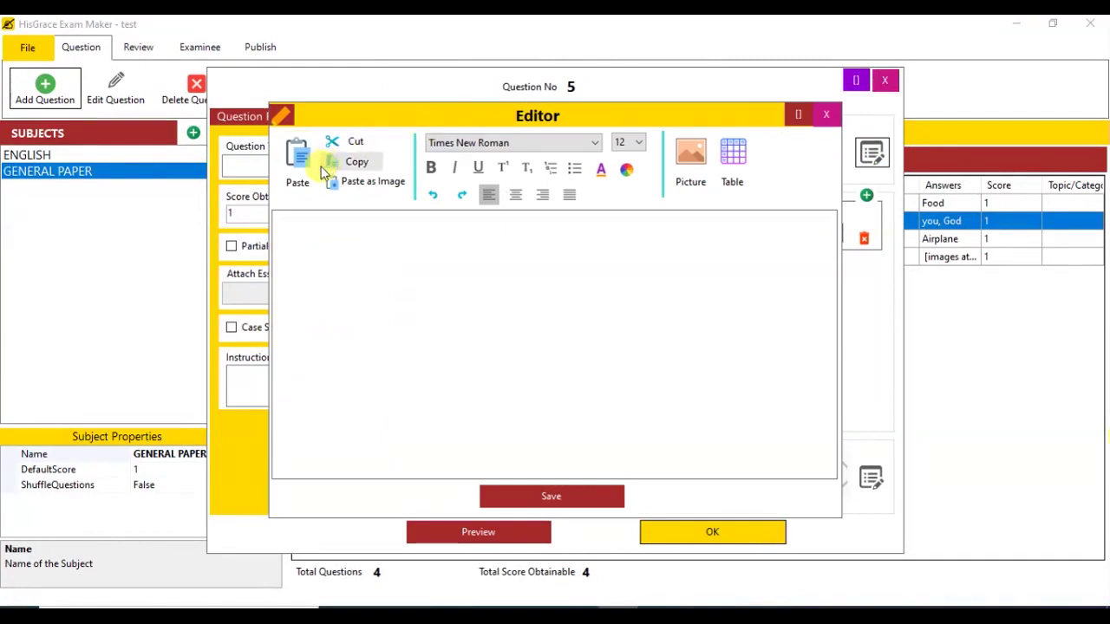
left_click(297, 165)
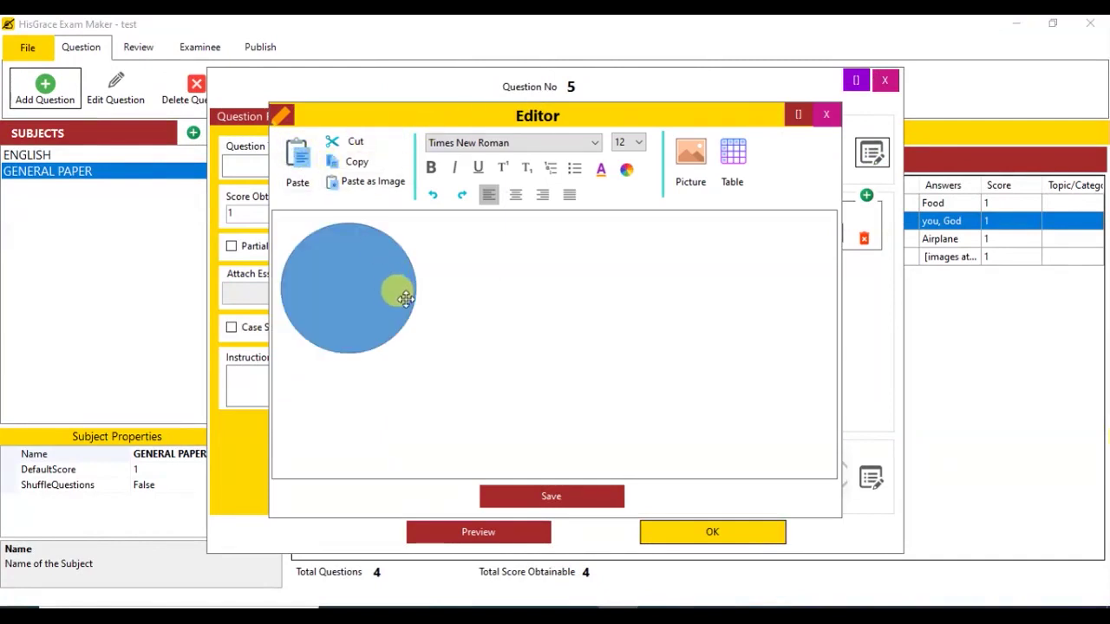
left_click(463, 284)
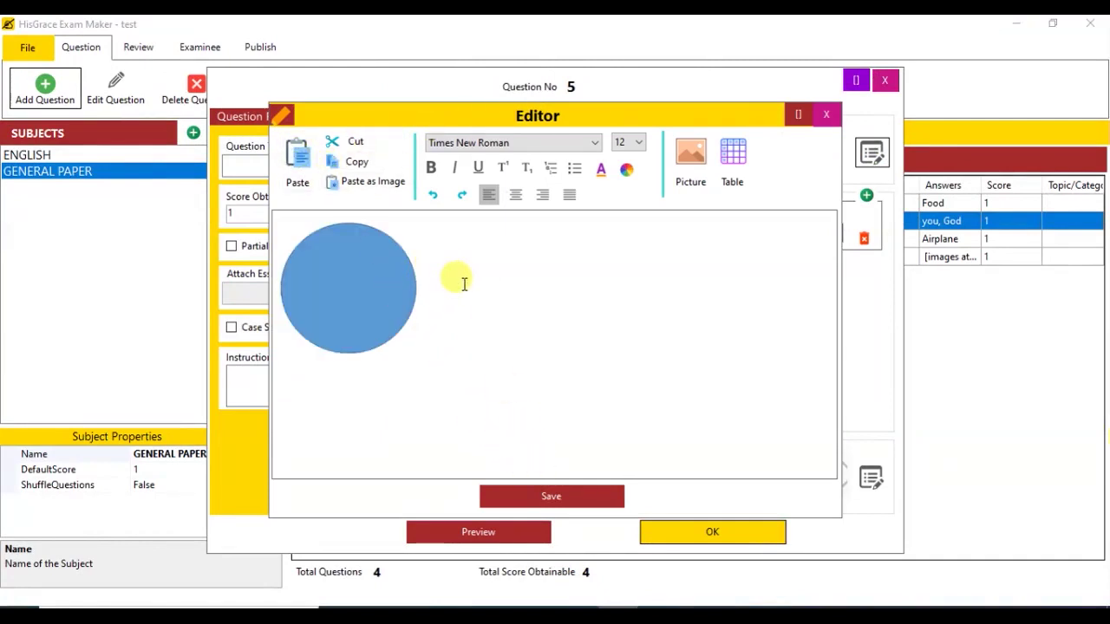
key("Home")
type("What shape is this?")
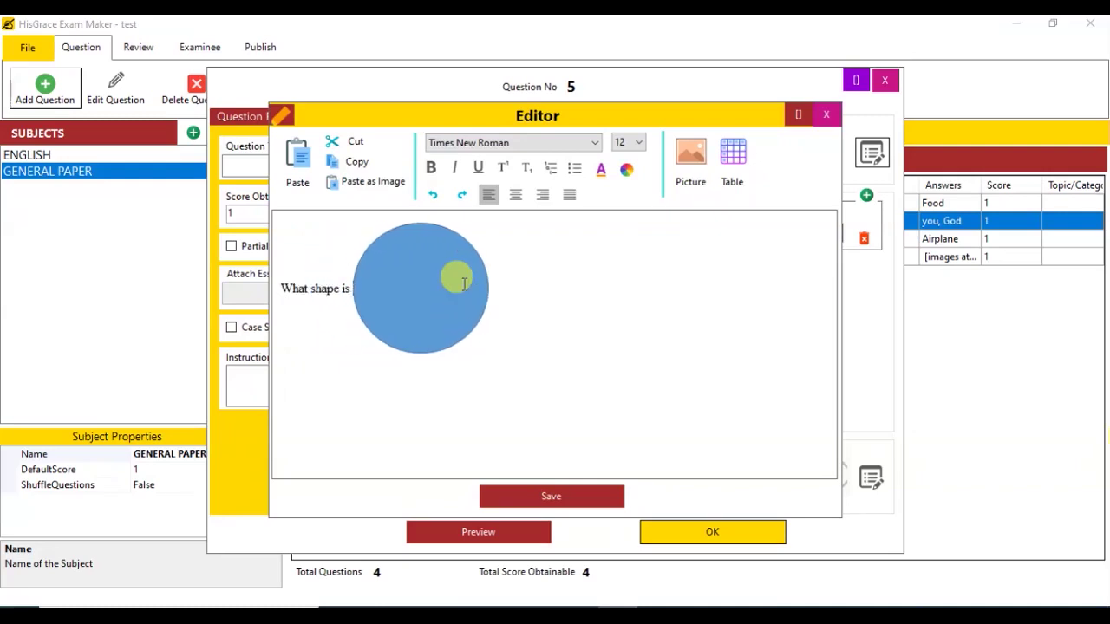
key("Return")
left_click(532, 495)
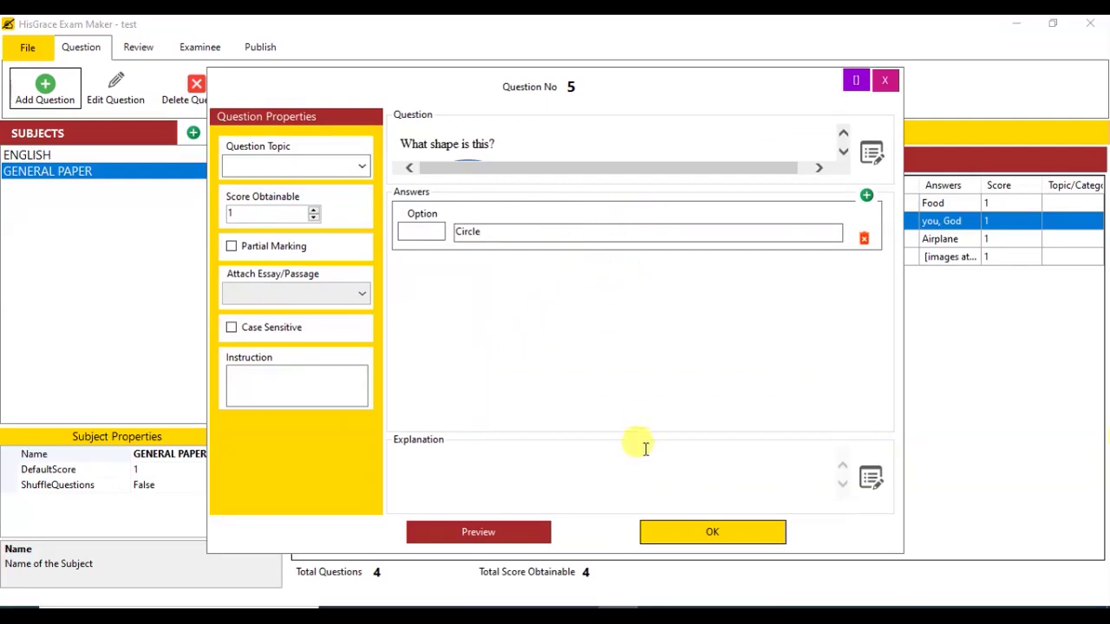
left_click(732, 536)
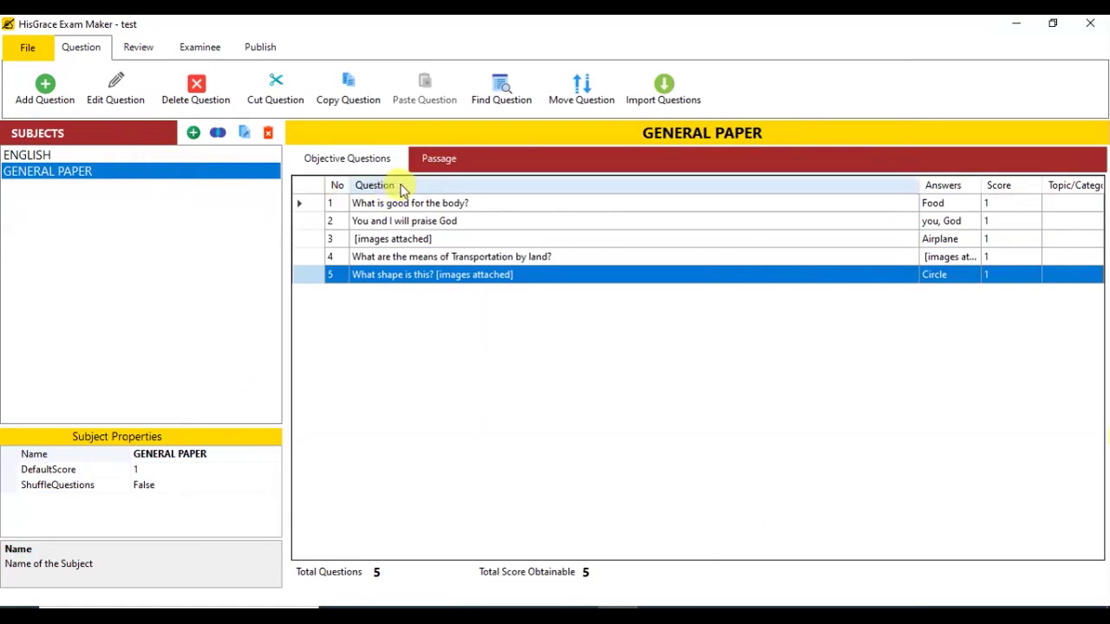
left_click(28, 47)
Step: Save the exam, add a MATHEMATICS subject, and start its first question
left_click(80, 174)
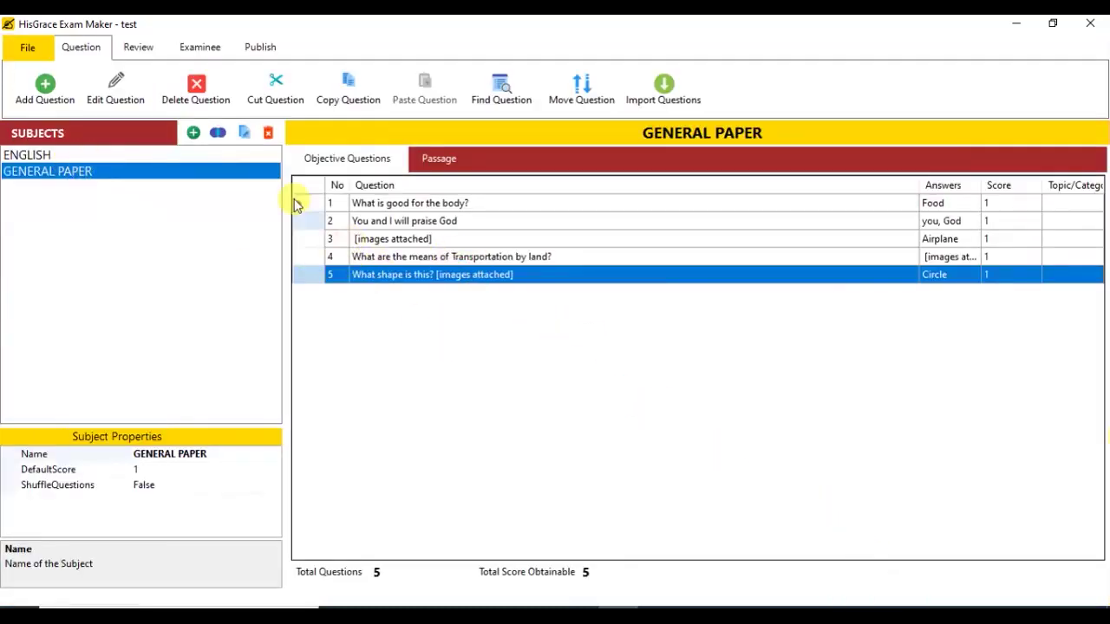
left_click(194, 133)
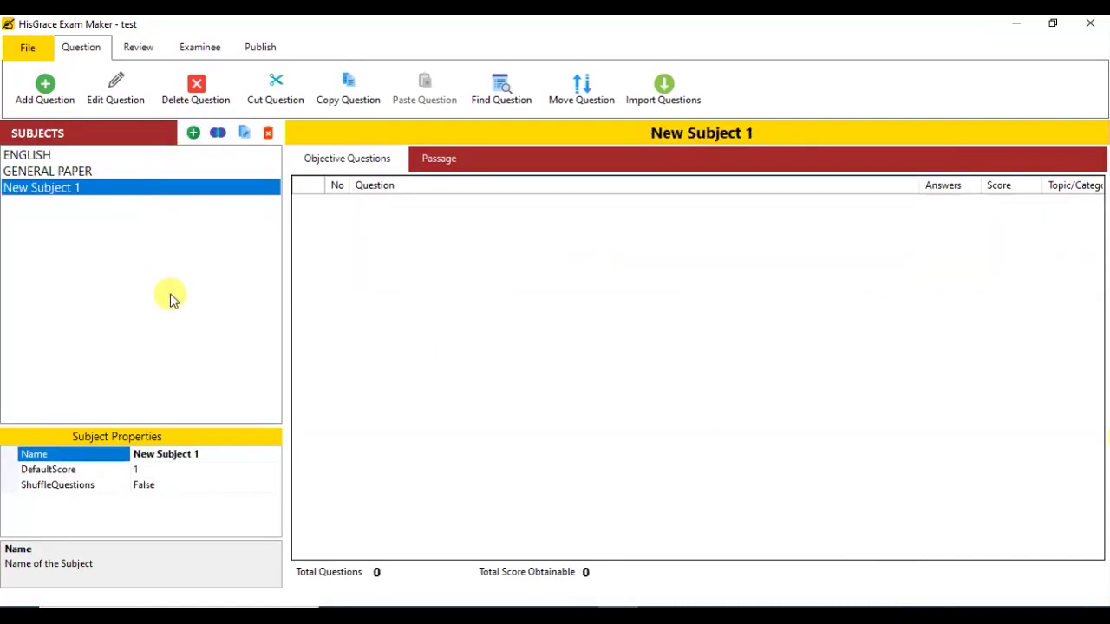
type("MAR")
key("Return")
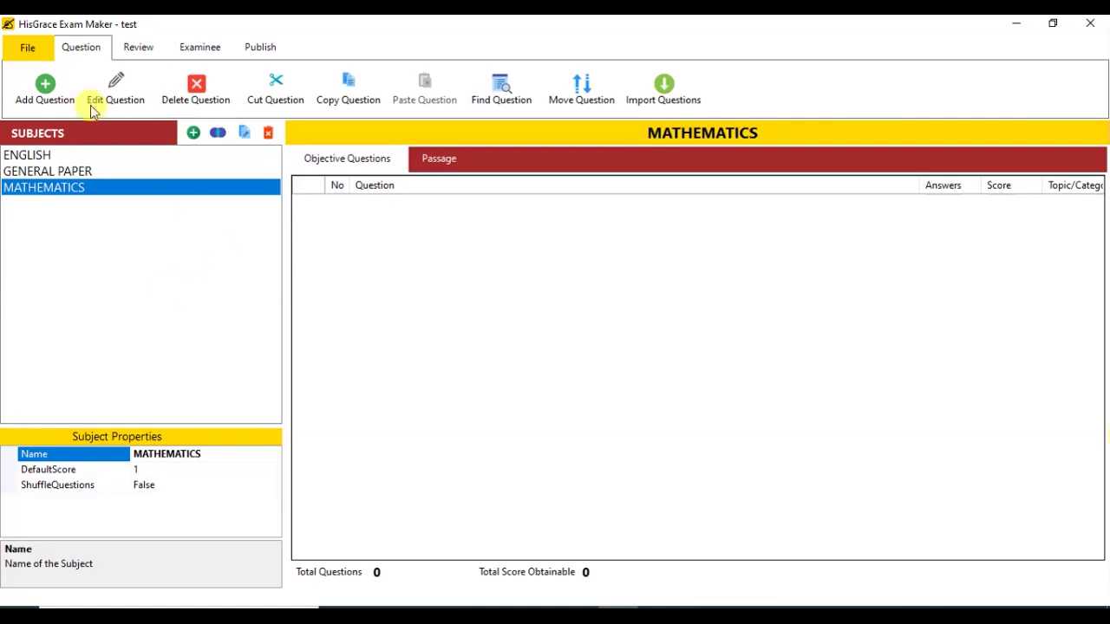
left_click(63, 84)
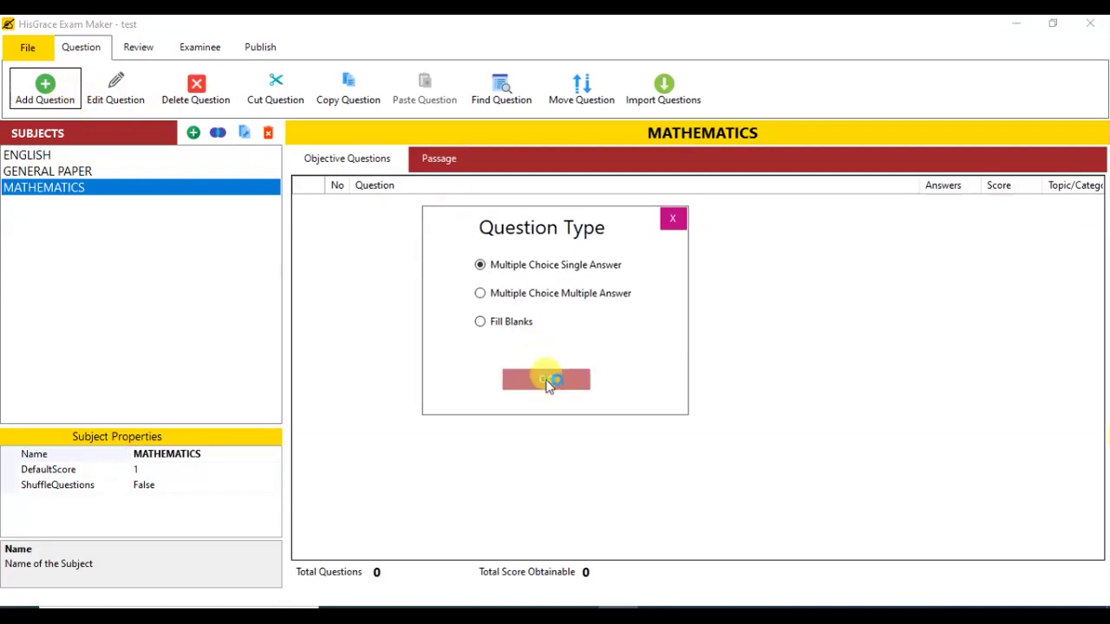
Step: Create multiple-choice question '3 - 1 =' with options 5, 8, 2, 3, marking C (2) correct
left_click(545, 379)
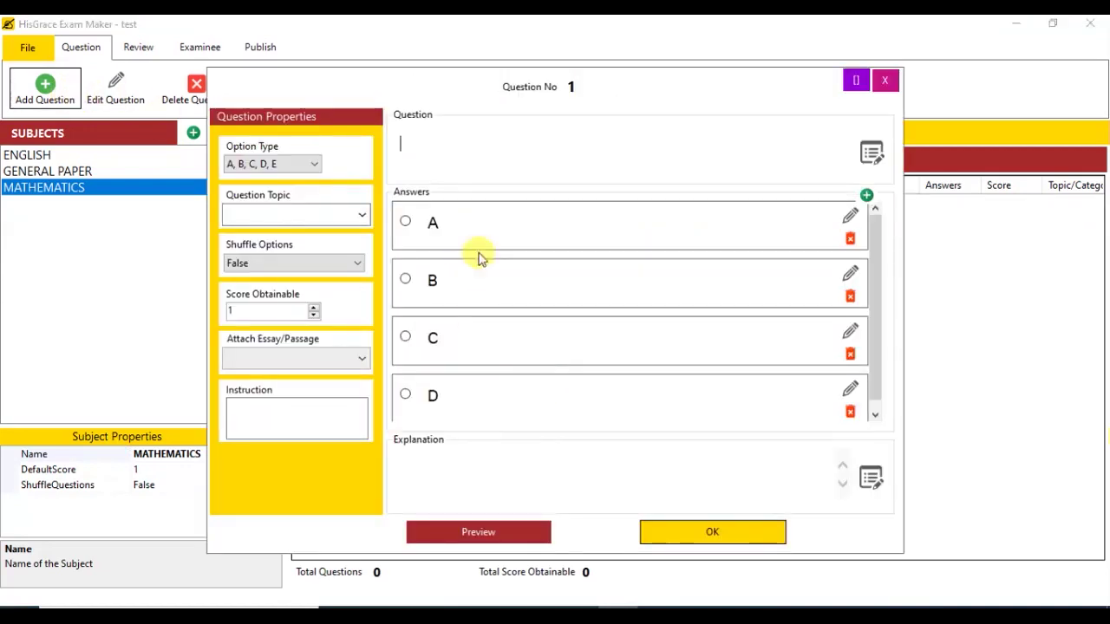
type("3 - 1 = ")
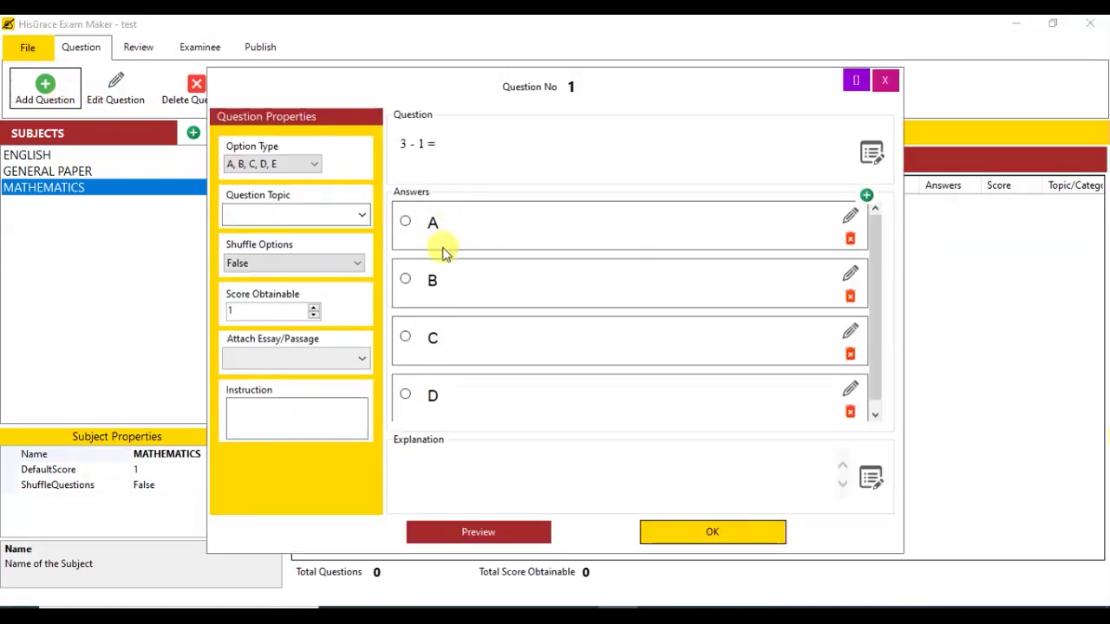
type("2")
key("Tab")
type("3")
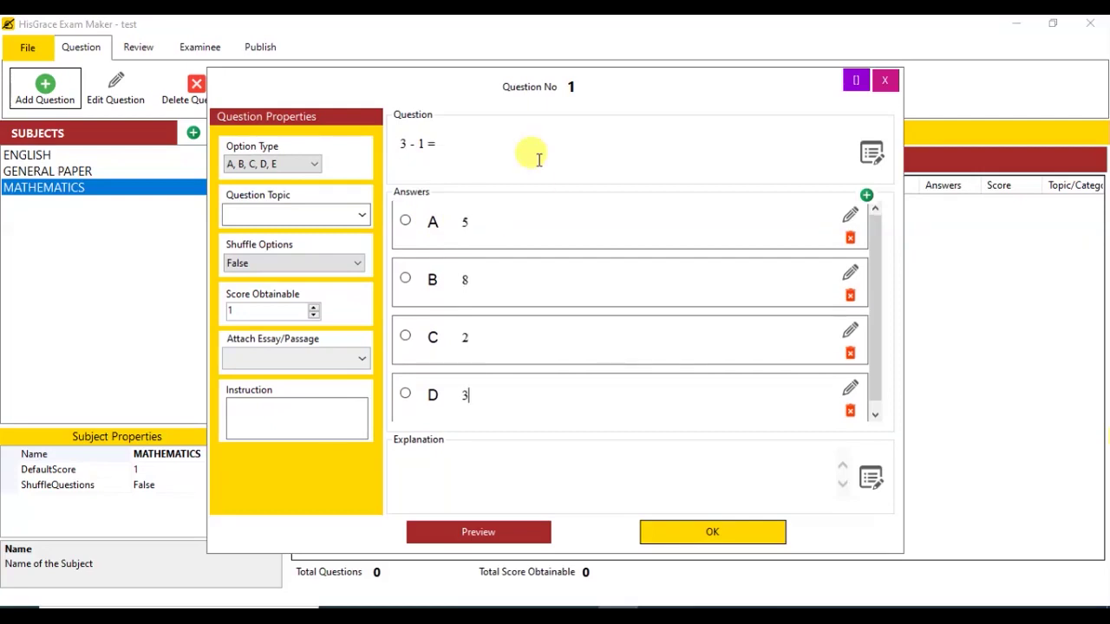
left_click(405, 337)
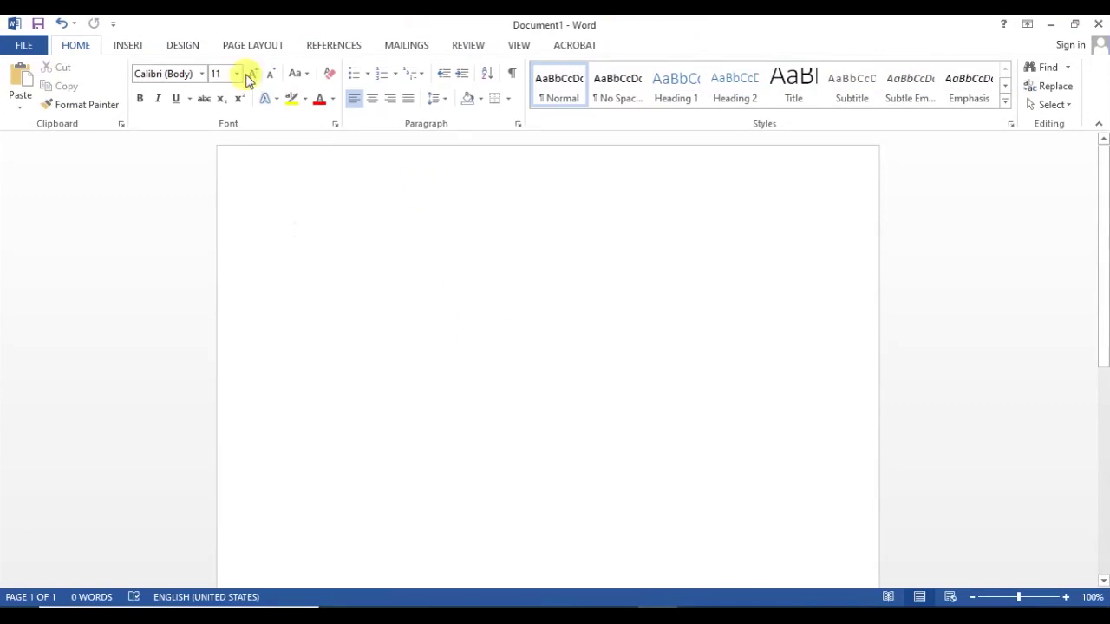
Step: Type ½ - ¼ = ____ at 26 pt in Word and select the expression line to copy
key("ctrl+shift+period")
key("ctrl+shift+period")
key("ctrl+shift+period")
key("ctrl+shift+period")
key("ctrl+shift+period")
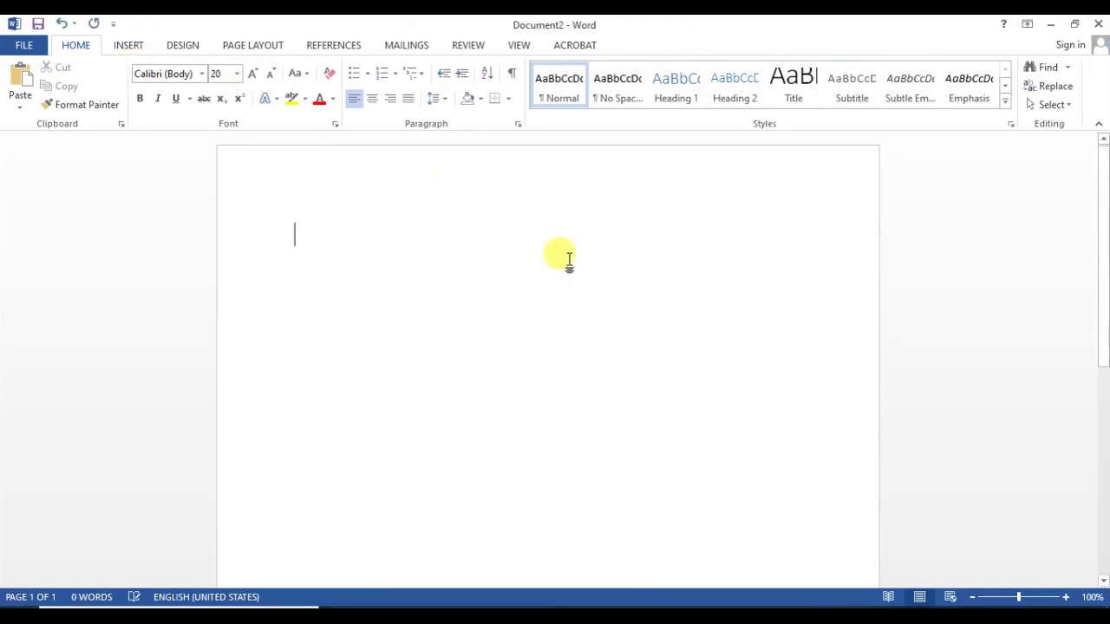
type("1/2 ")
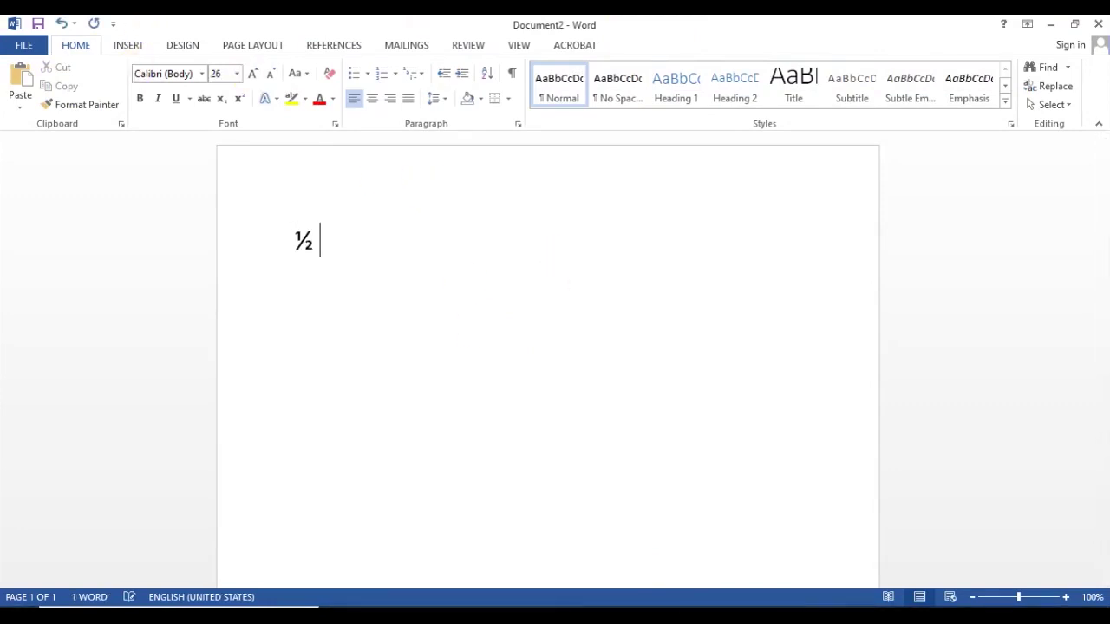
type("- 1/")
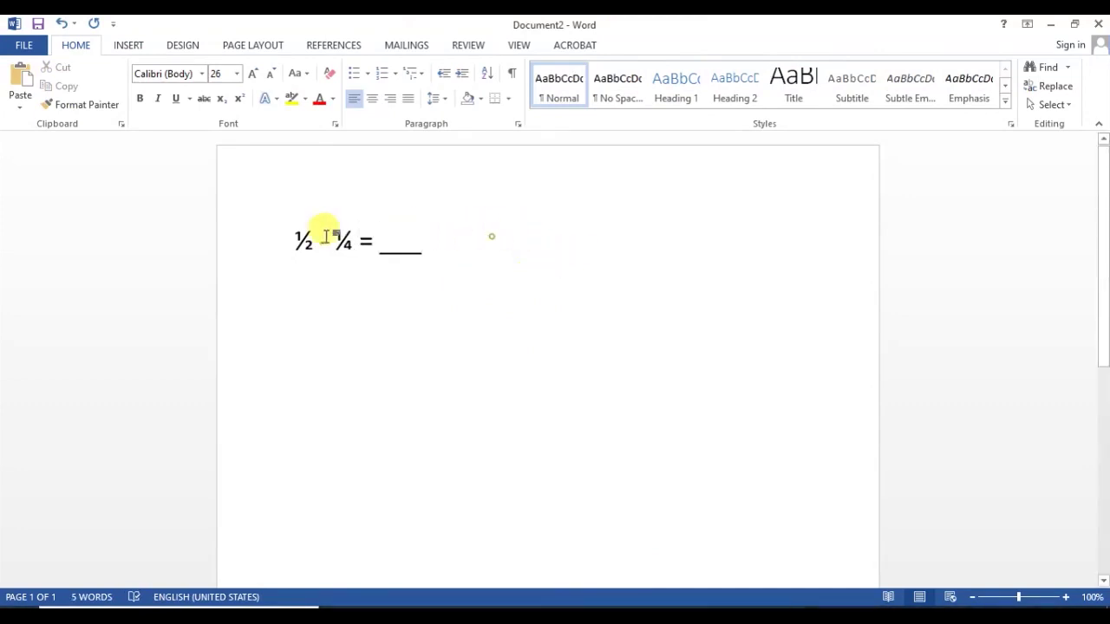
left_click(283, 229)
key("ctrl+c")
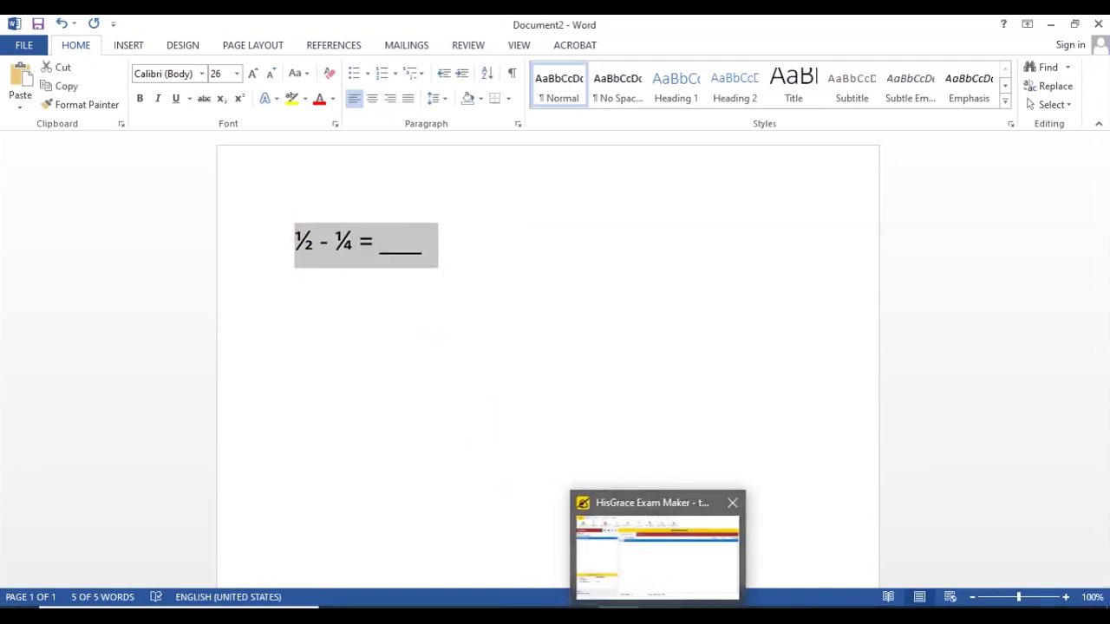
left_click(656, 554)
Step: Start a single-answer multiple-choice question with the pasted ½ - ¼ = ____ expression
left_click(43, 91)
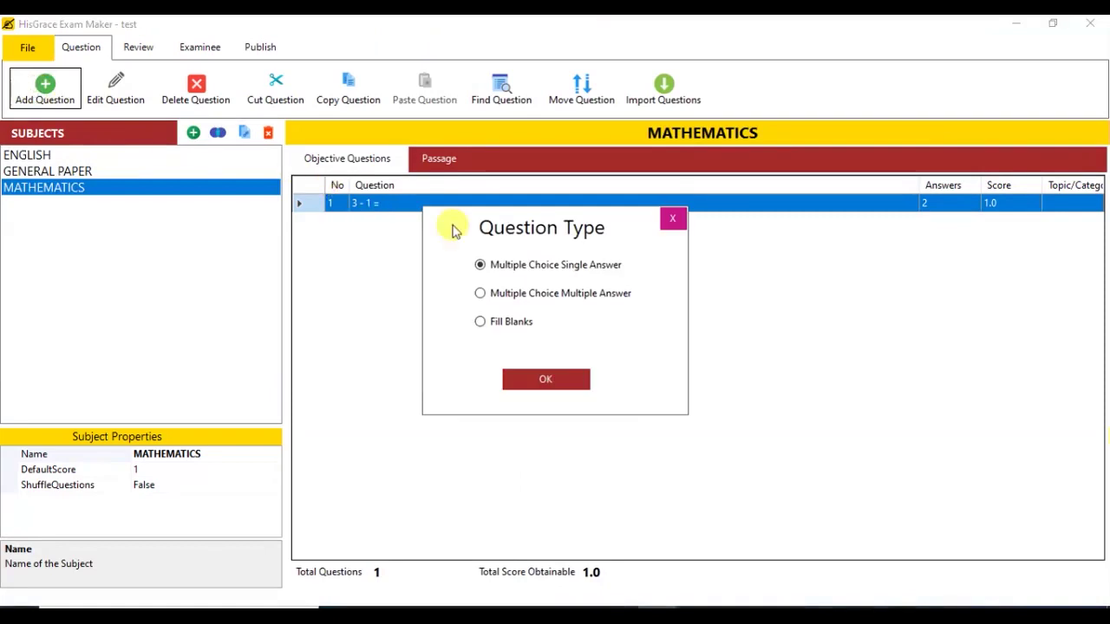
left_click(546, 379)
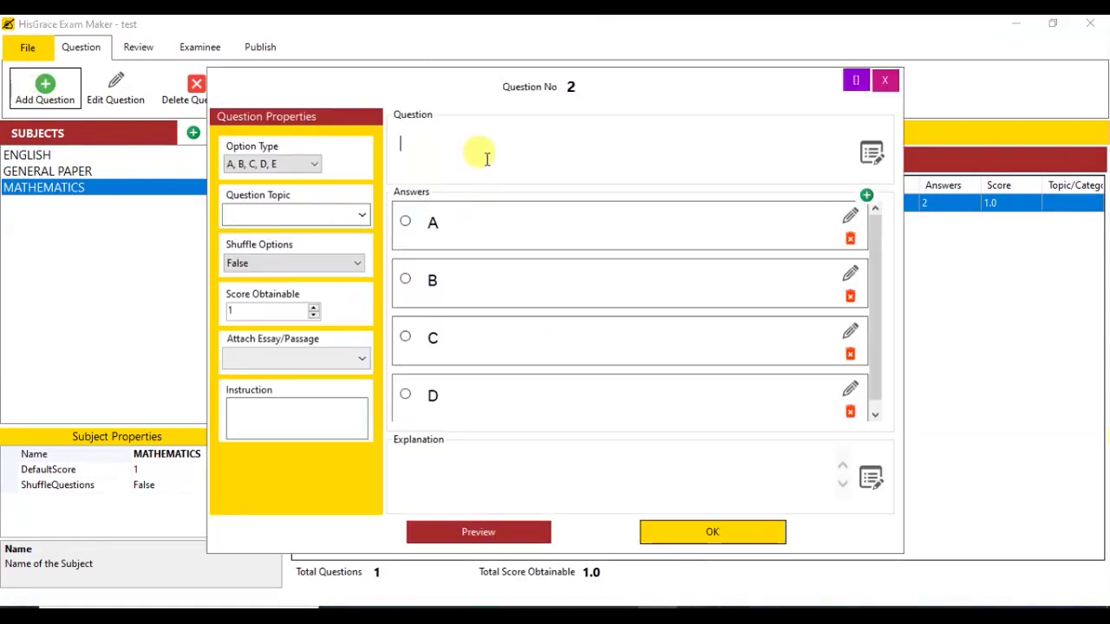
key("ctrl+v")
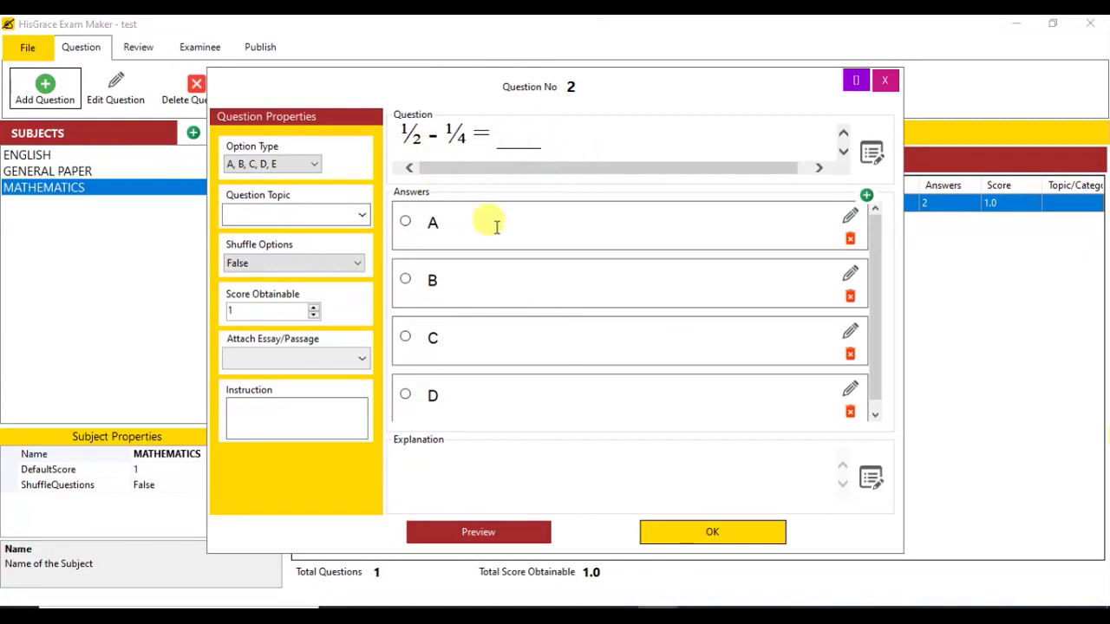
double_click(454, 137)
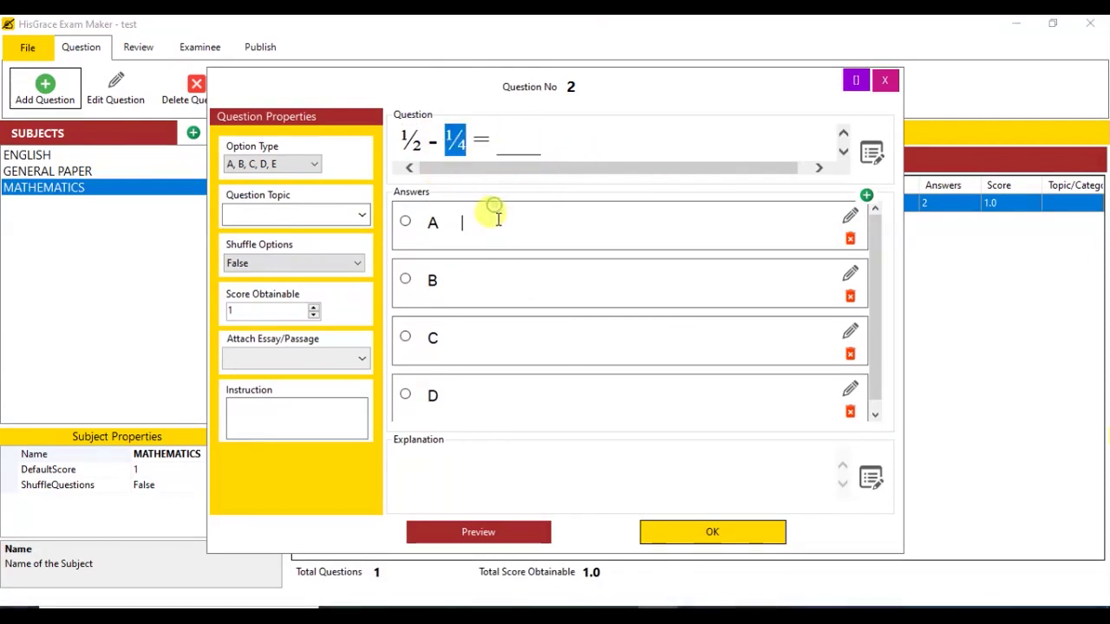
Step: Enter options 1.2, 0.9, 0.25, 1.23, mark C (0.25) correct, and save question 2
left_click(547, 220)
type("1.2")
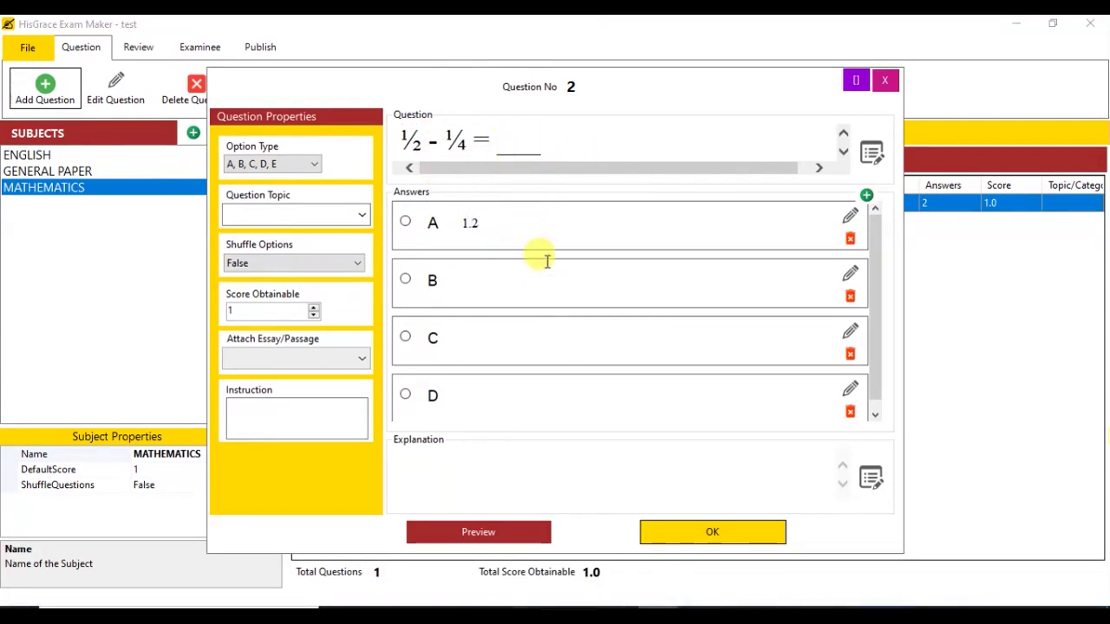
left_click(538, 282)
type("0.9")
left_click(508, 348)
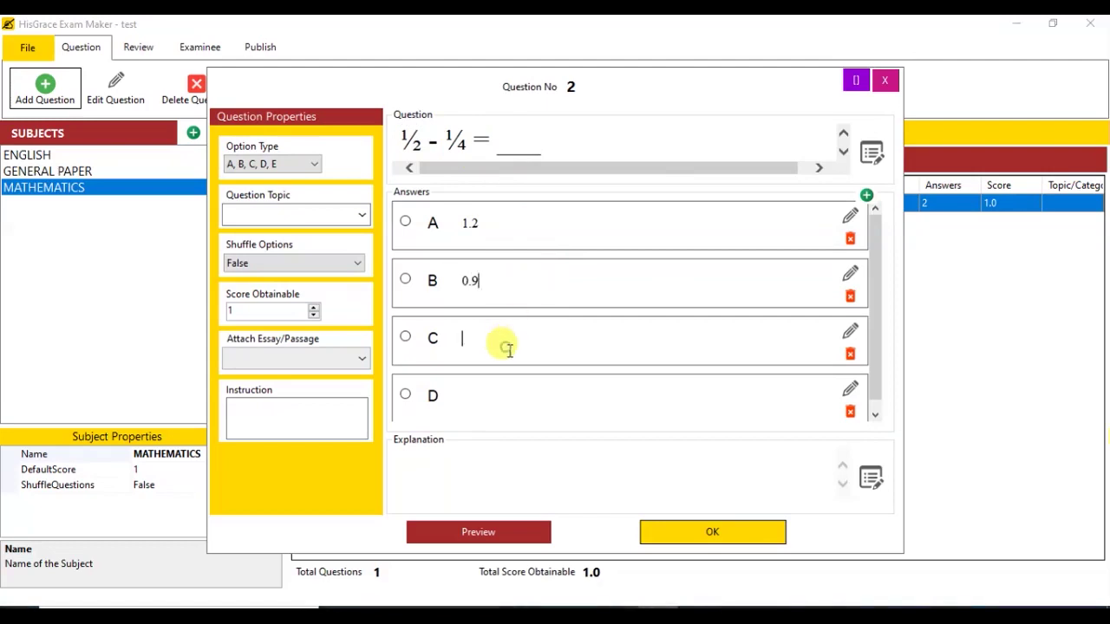
type("0.25")
key("Tab")
type("1")
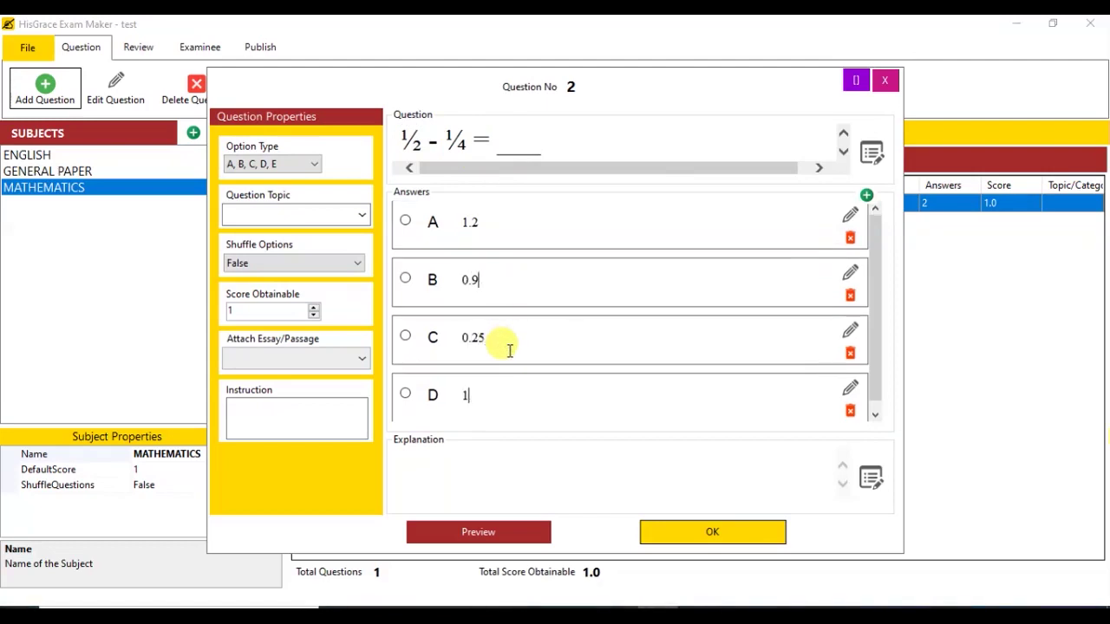
type(".23")
left_click(405, 336)
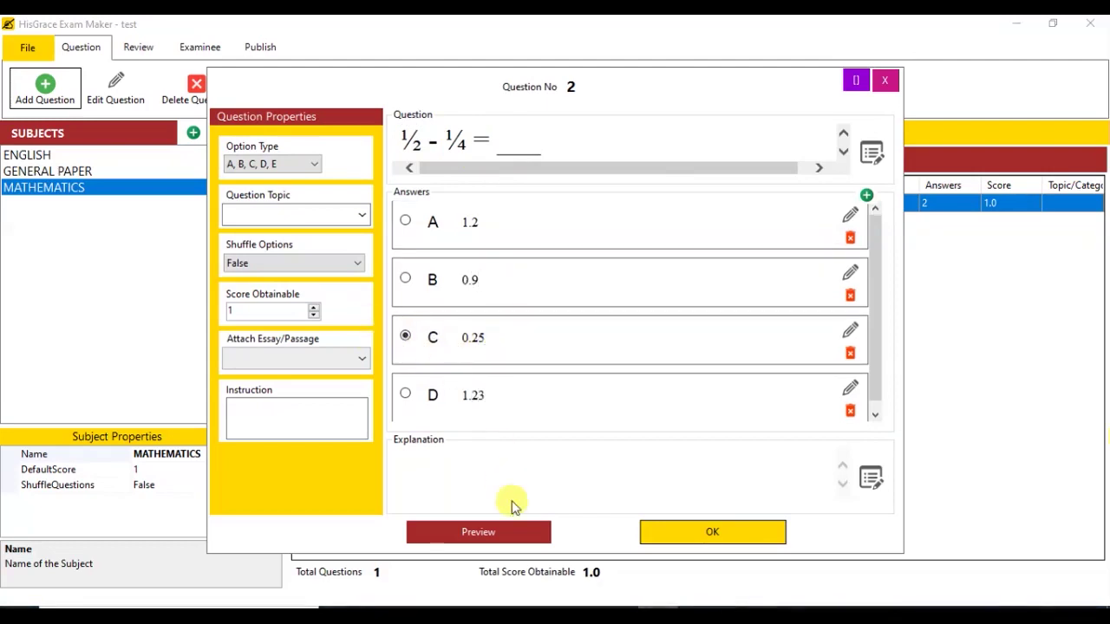
left_click(703, 532)
Step: In Word, delete the fraction line, insert the built-in Binomial Theorem equation, and select it
mouse_move(619, 606)
left_click(619, 524)
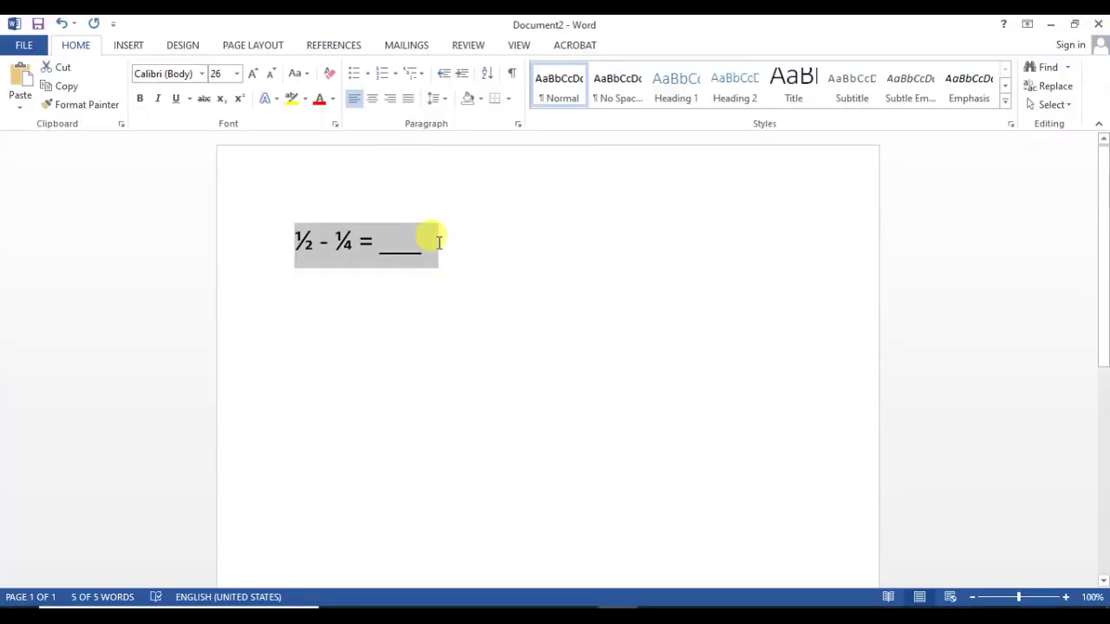
key("Delete")
left_click(137, 50)
left_click(1056, 67)
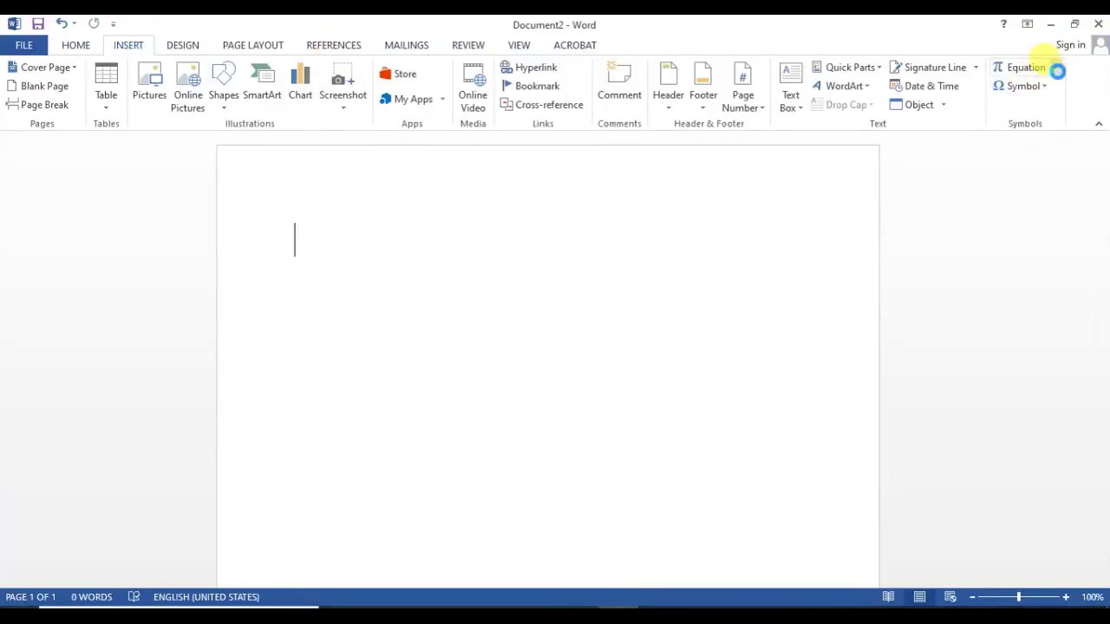
left_click(946, 246)
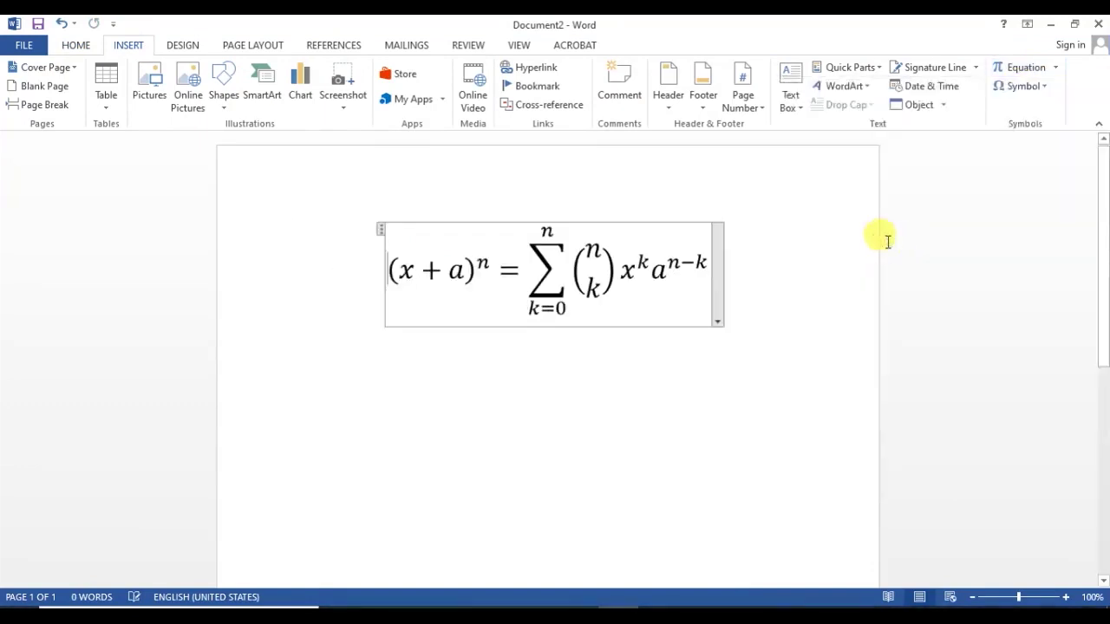
left_click(741, 331)
left_click_drag(372, 248, 706, 268)
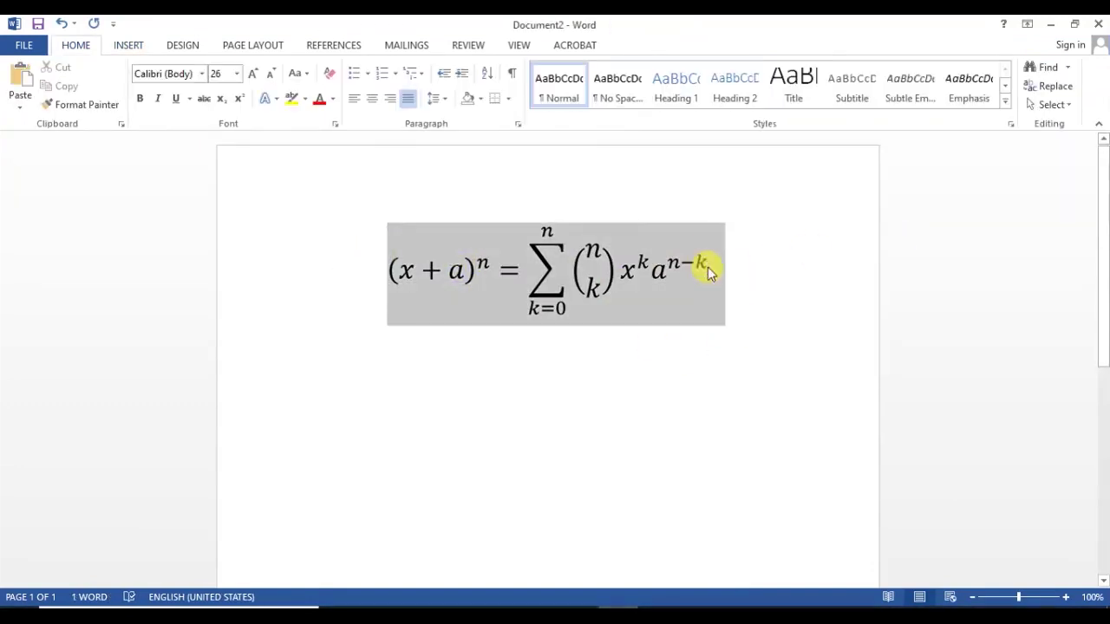
key("alt+Tab")
Step: Add MATHEMATICS question 3 as a single-answer multiple choice with the pasted binomial equation
left_click(44, 88)
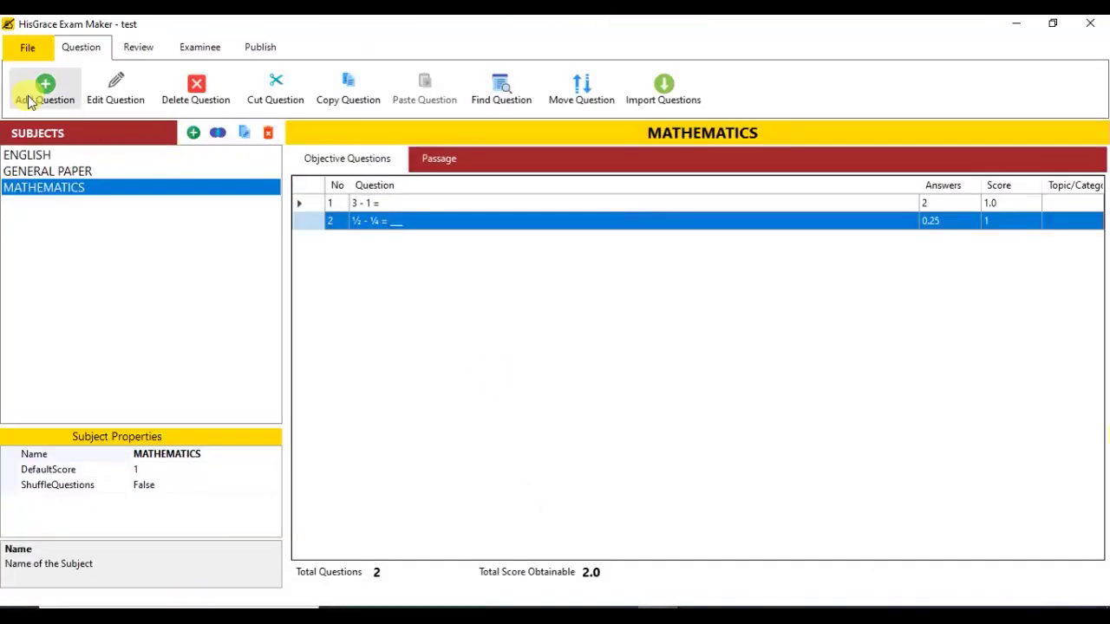
left_click(546, 377)
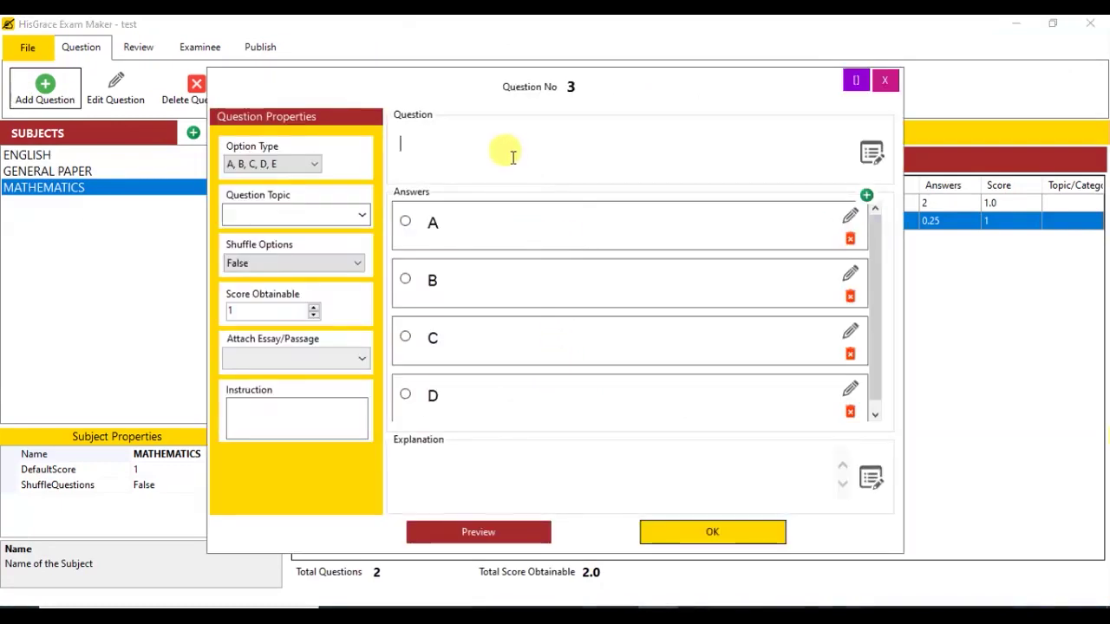
key("ctrl+v")
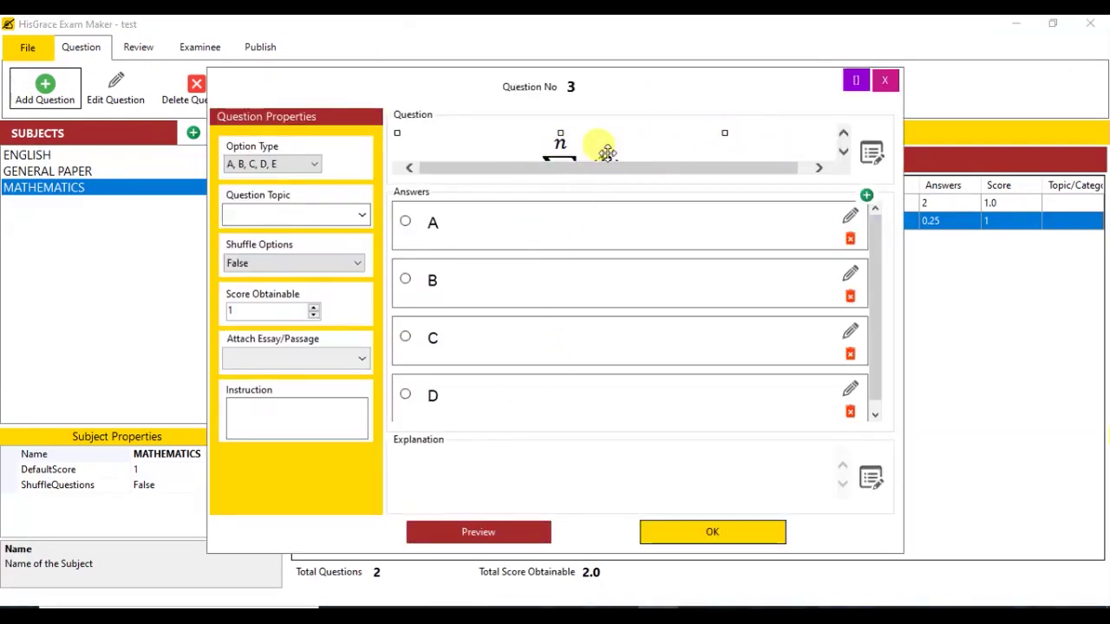
Step: Enter options 1, 3, 5, 6, mark option C (5) correct, and save the question
left_click(576, 224)
type("1")
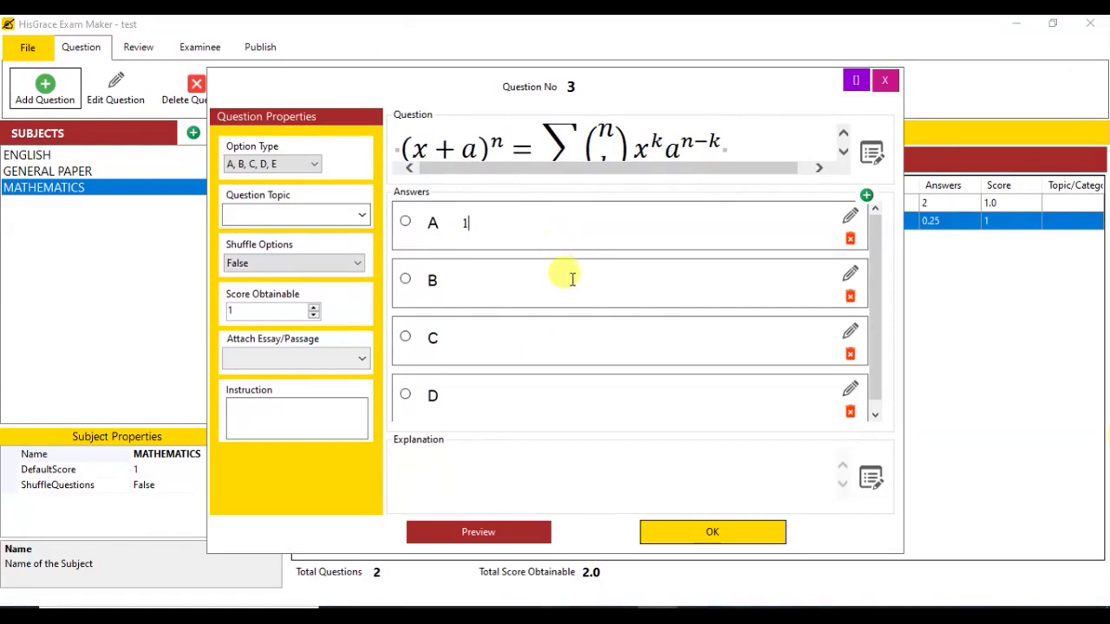
left_click(572, 278)
type("3")
left_click(527, 337)
type("5")
left_click(520, 384)
type("6")
left_click(405, 338)
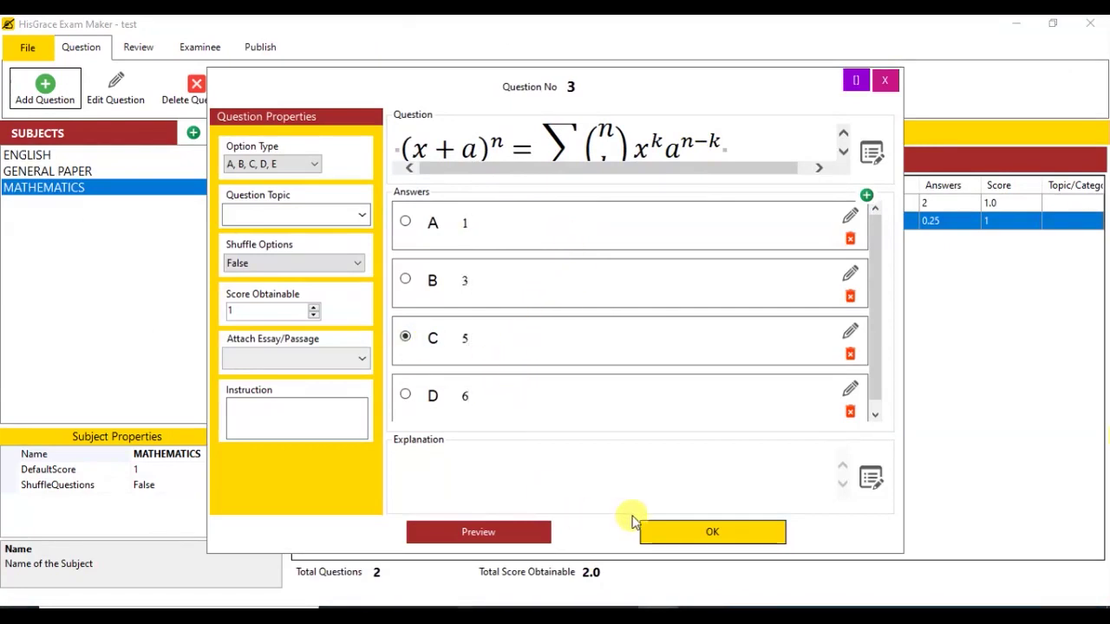
left_click(714, 534)
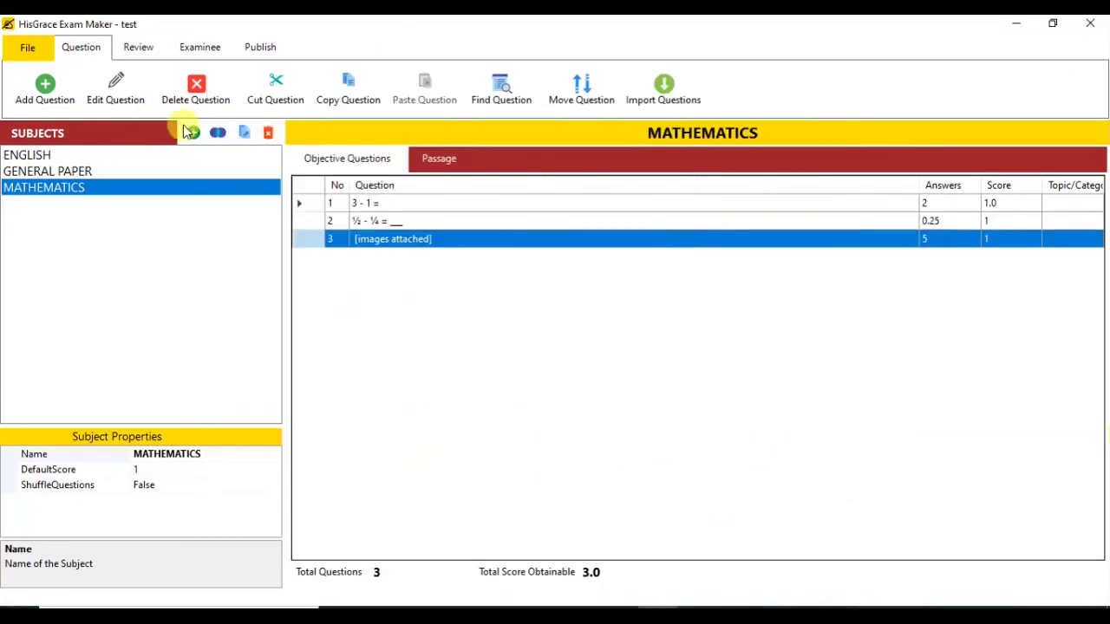
left_click(121, 97)
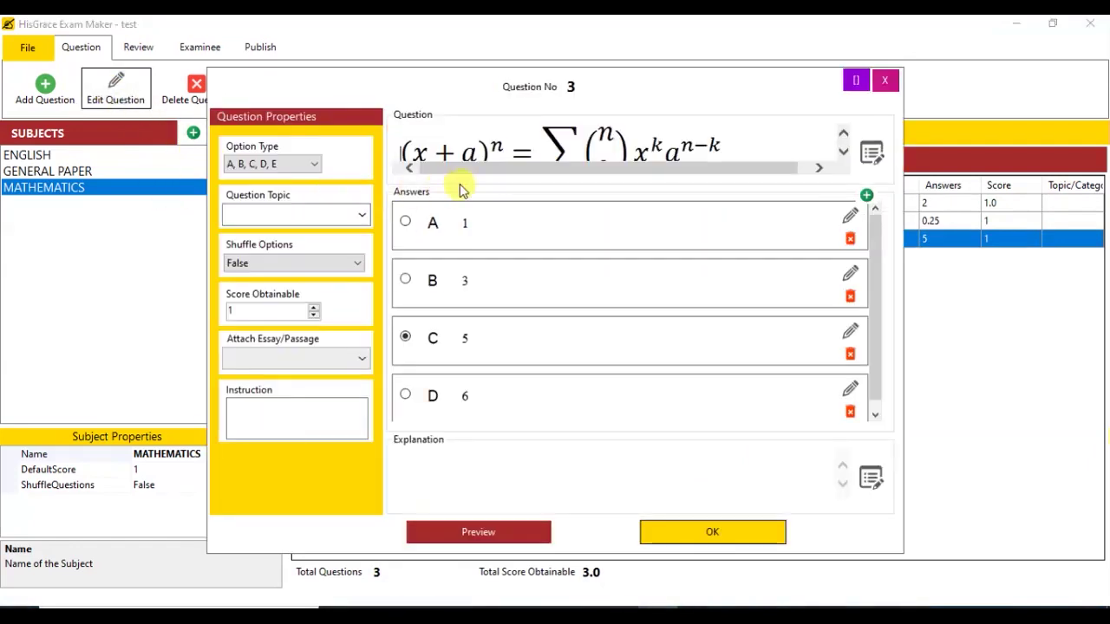
Step: Put 'What is this?' above the binomial formula, shrink the formula, and save the question text
left_click(870, 153)
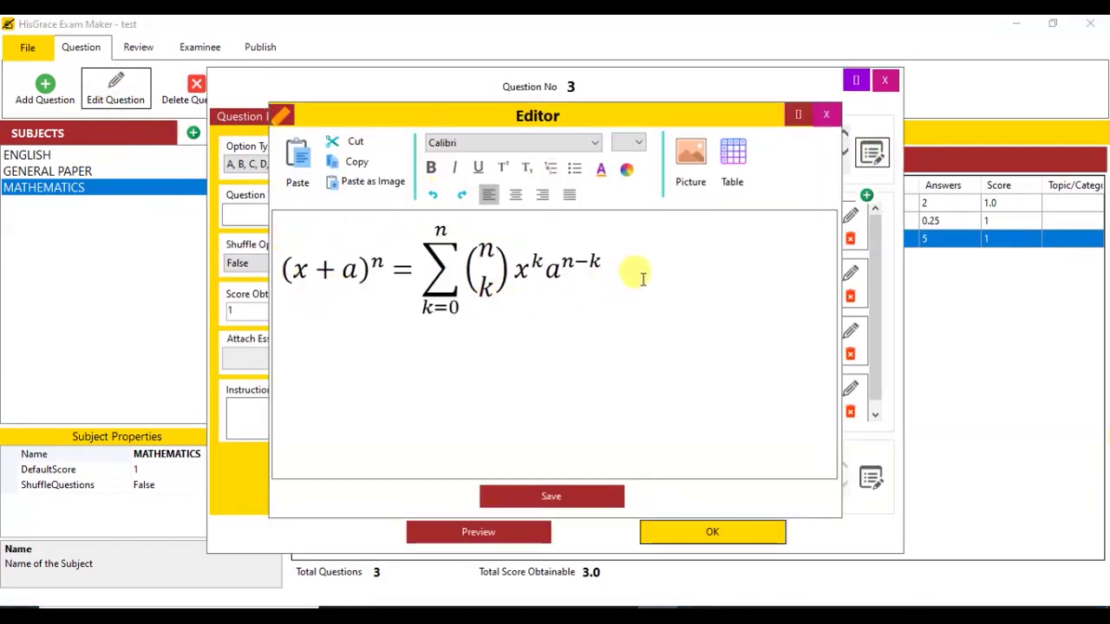
type("What is ")
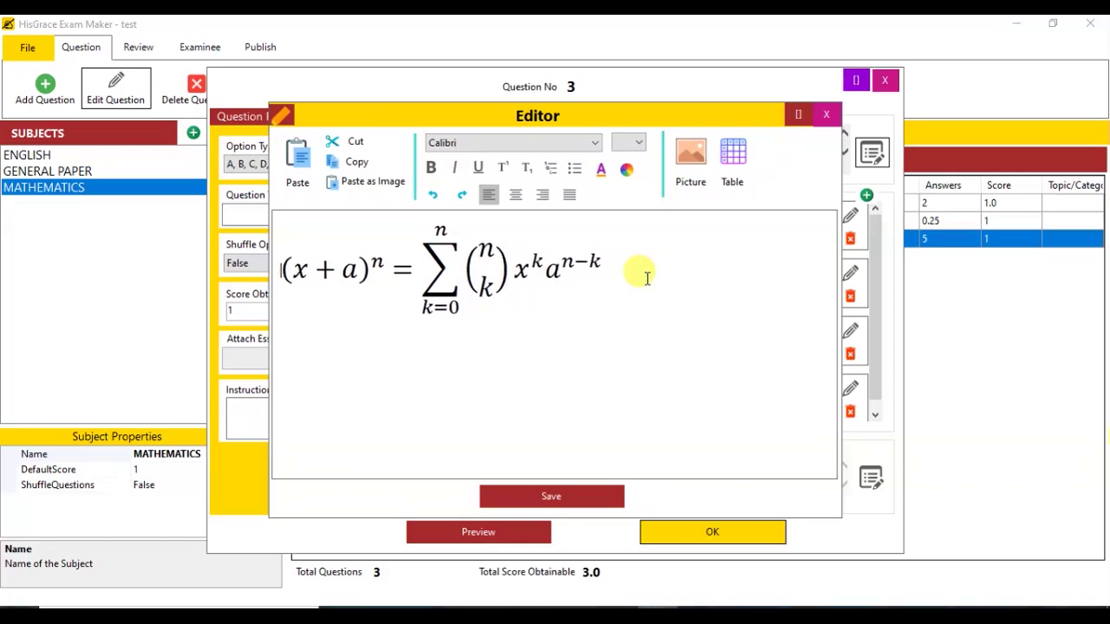
type("this?")
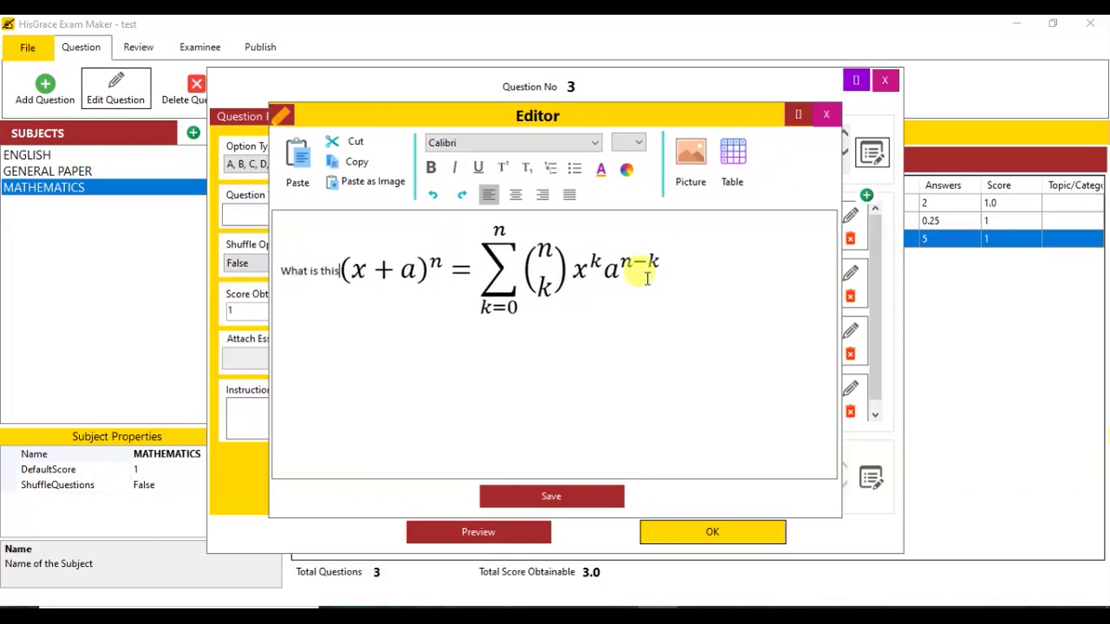
key("Return")
left_click(587, 293)
left_click_drag(623, 349, 495, 292)
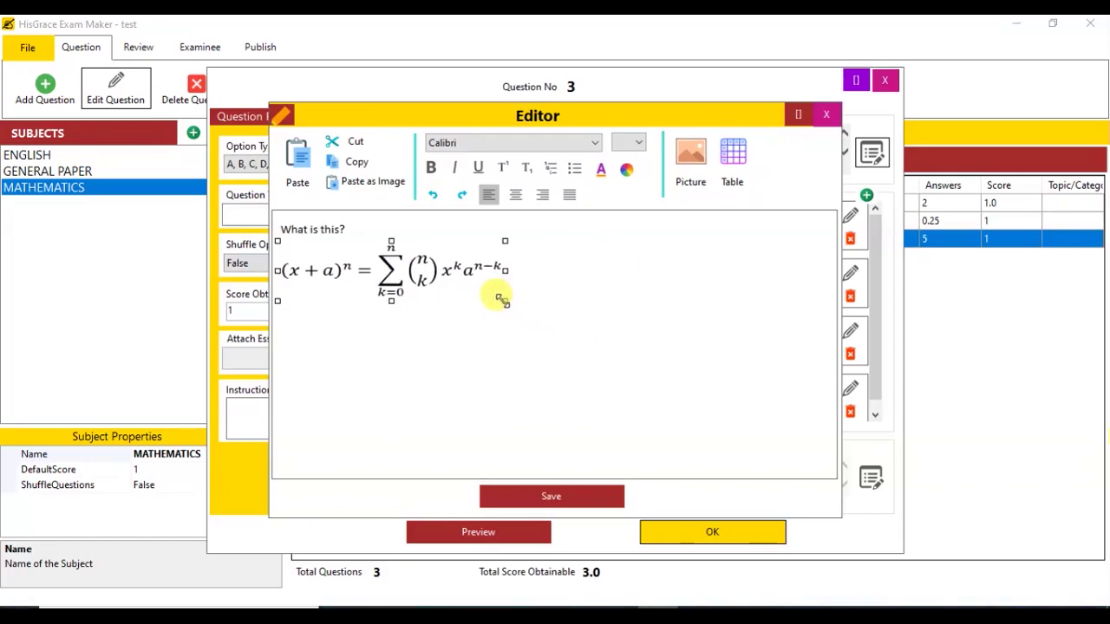
left_click(575, 494)
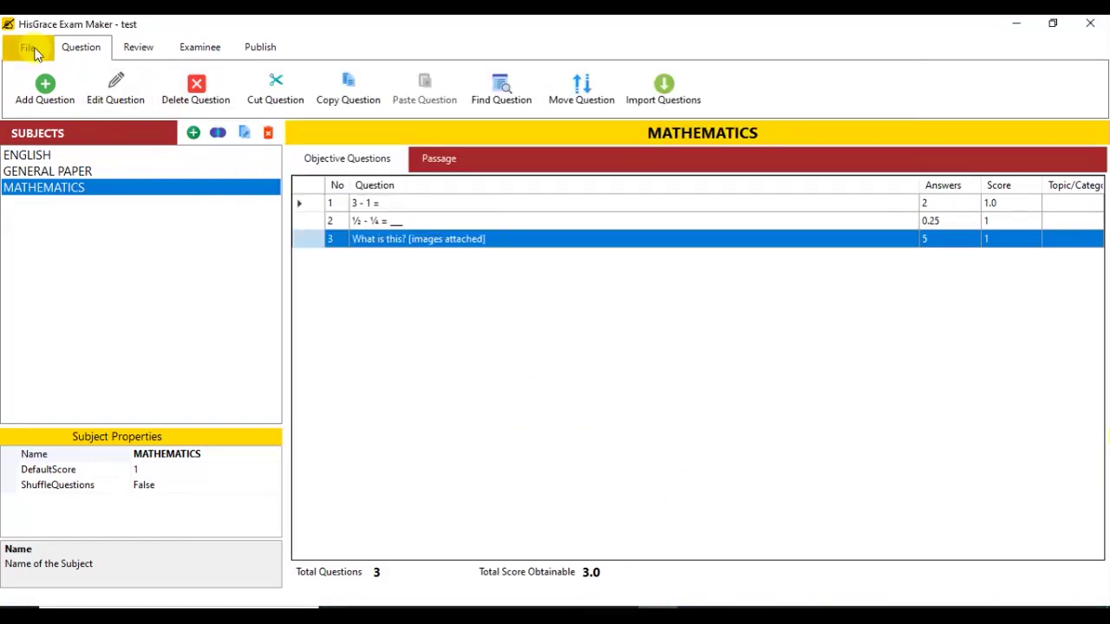
left_click(33, 47)
Step: Save the exam project and open a preview of the whole exam
left_click(47, 177)
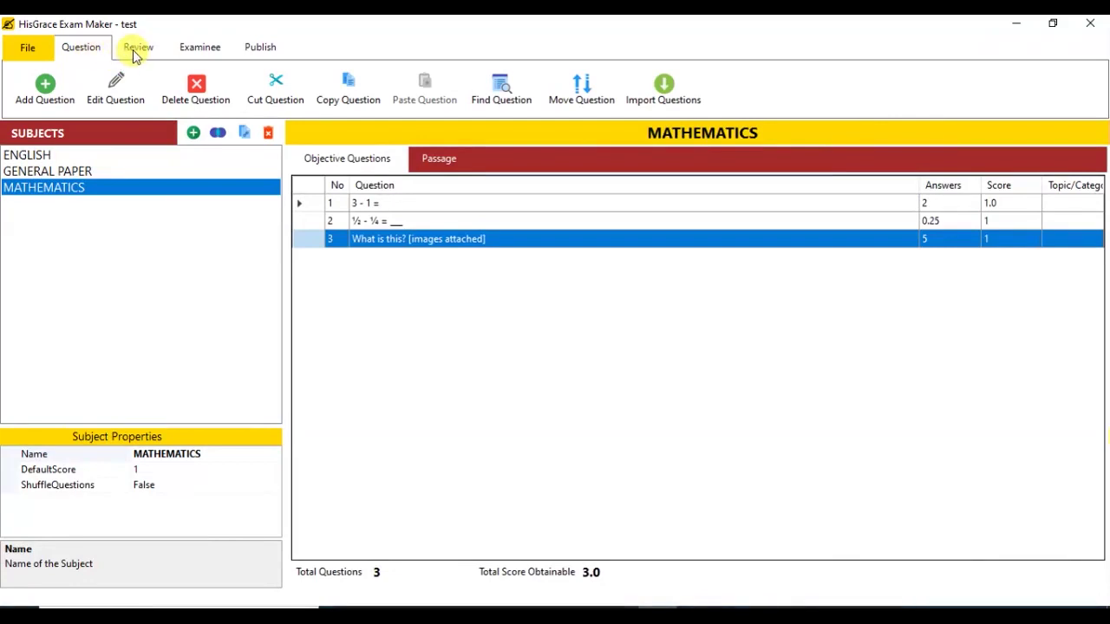
left_click(136, 50)
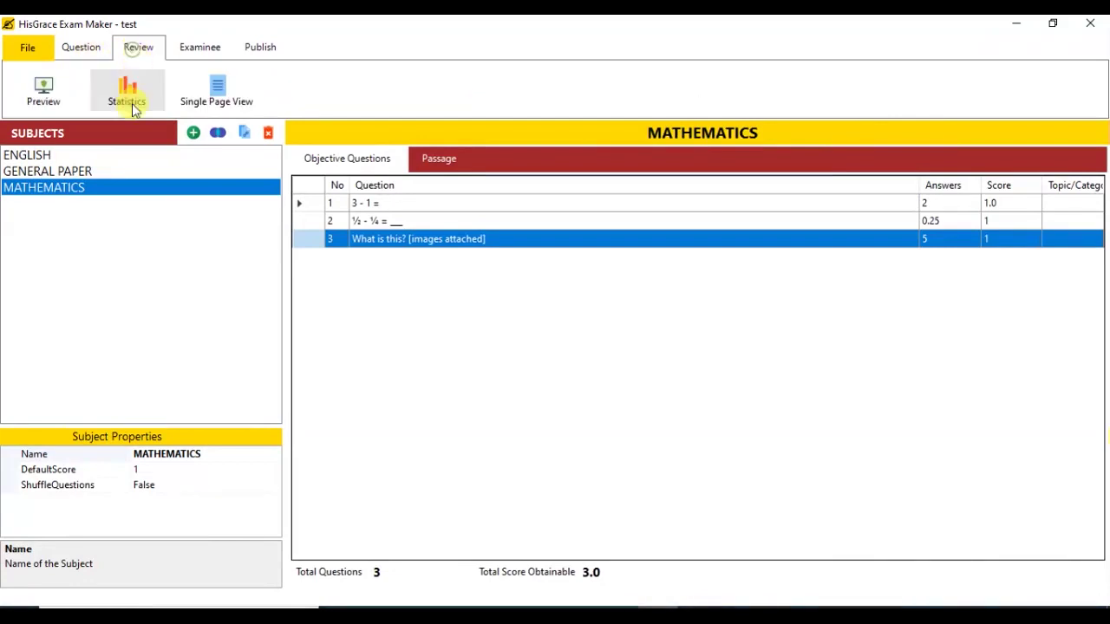
left_click(44, 92)
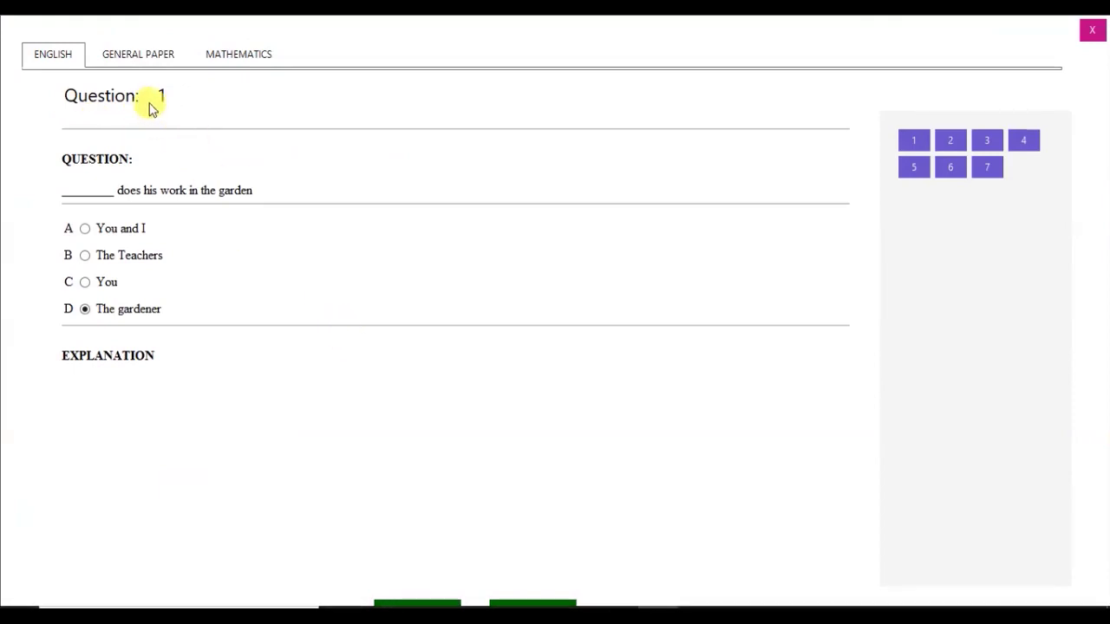
Step: Browse the previewed MATHEMATICS, ENGLISH 1–4 and GENERAL PAPER questions up to the airplane image
left_click(142, 57)
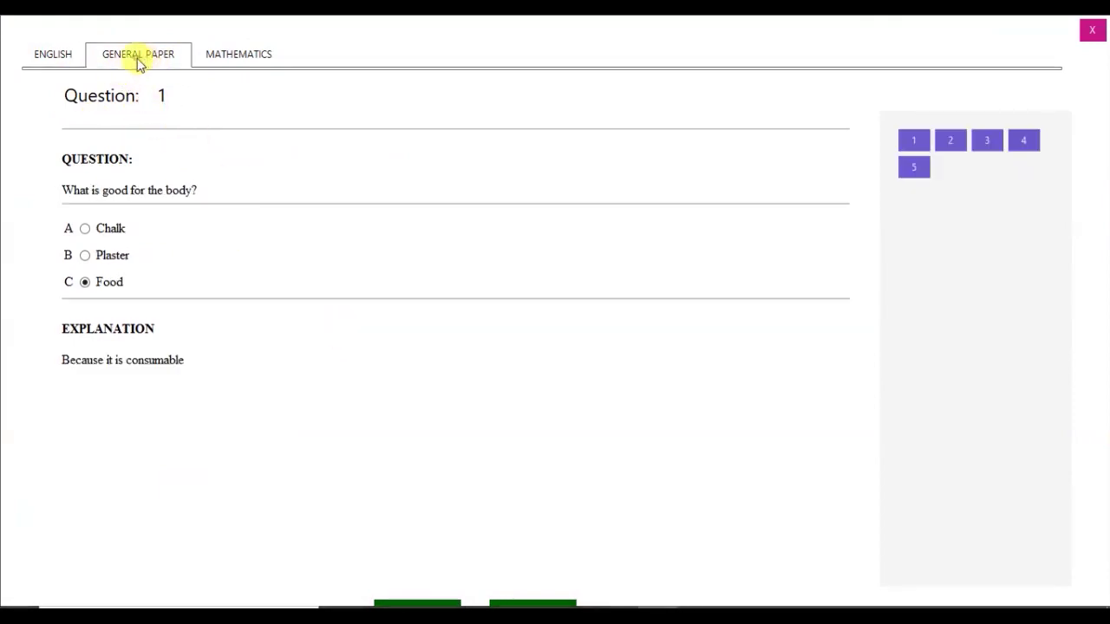
left_click(238, 55)
left_click(950, 140)
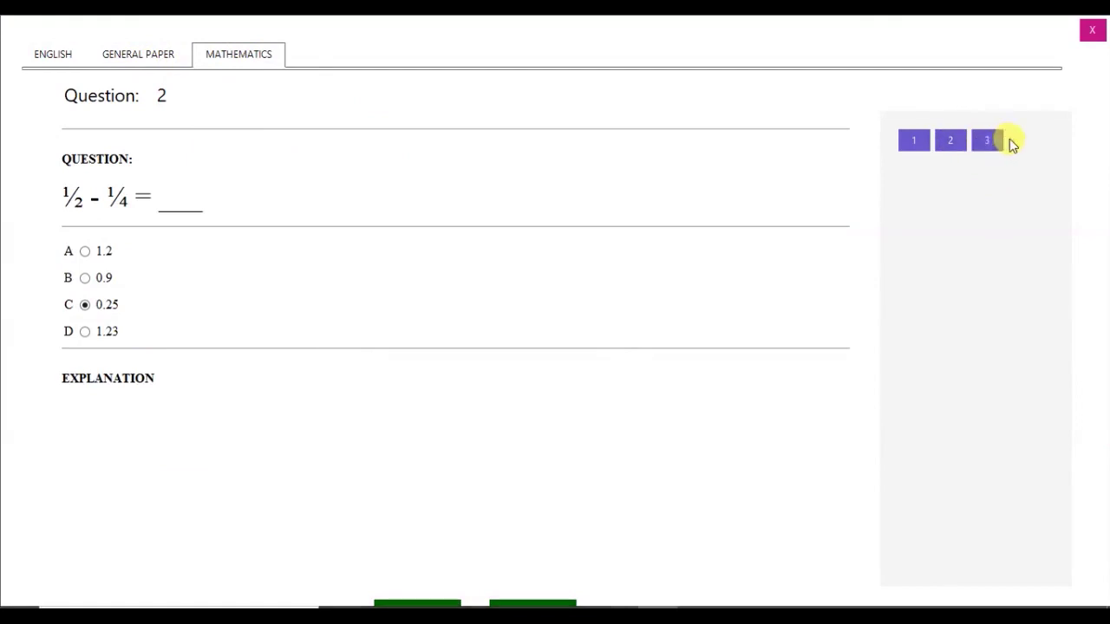
left_click(993, 142)
left_click(532, 603)
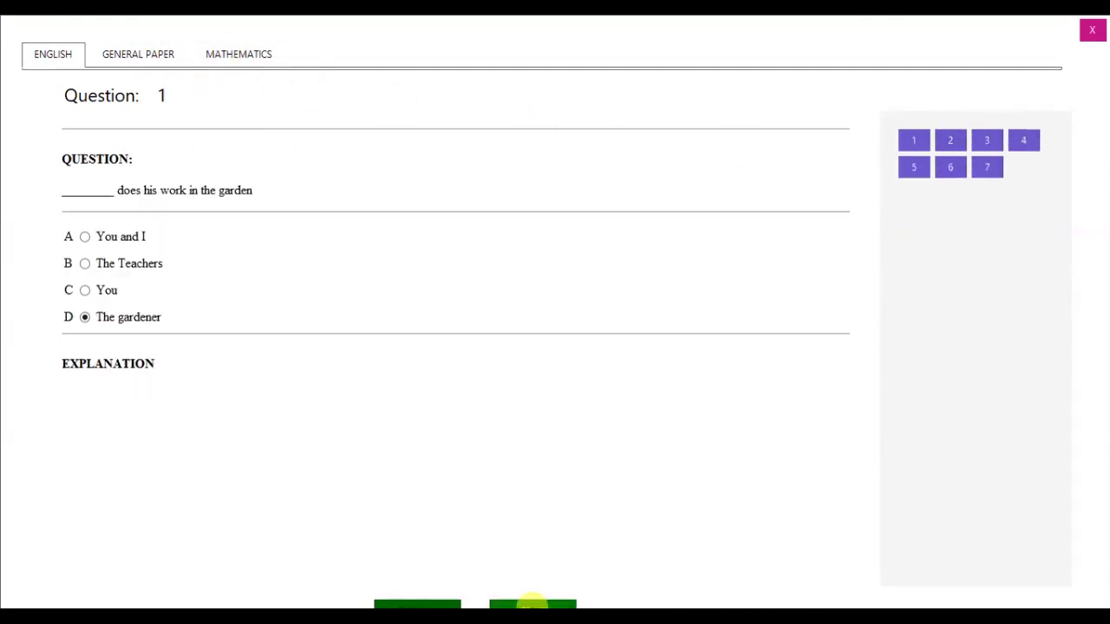
left_click(532, 602)
left_click(533, 603)
left_click(532, 603)
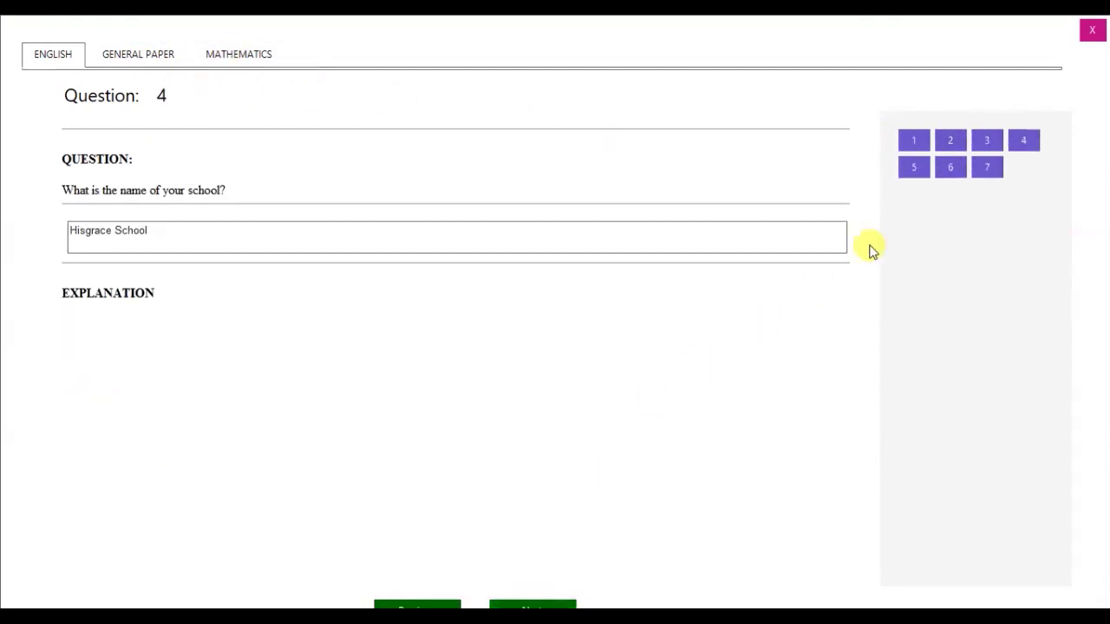
left_click(132, 59)
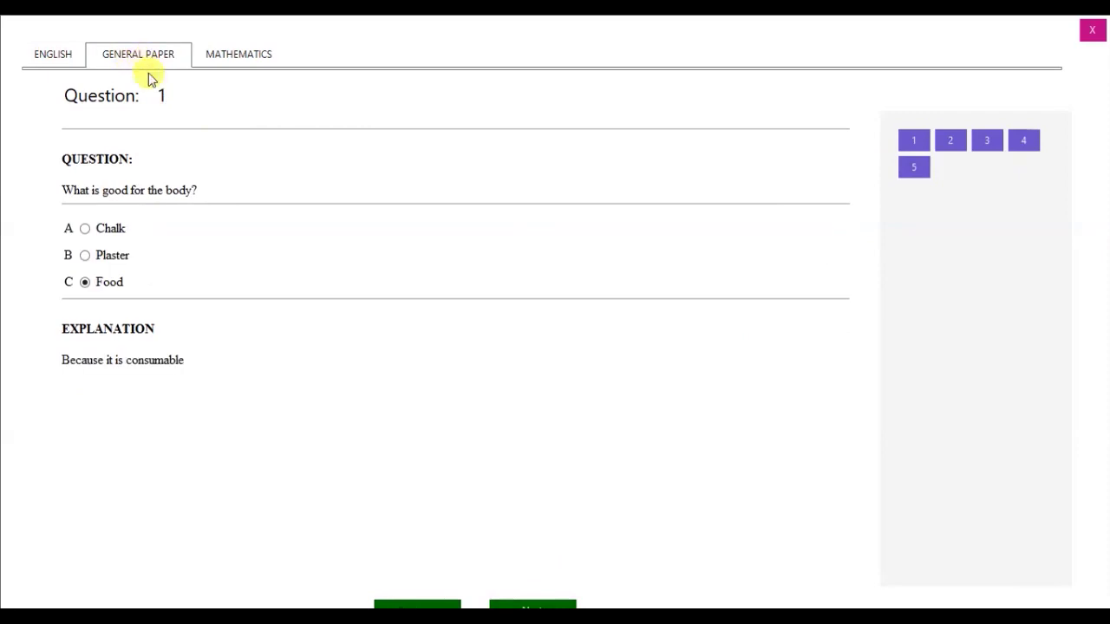
left_click(529, 602)
left_click(529, 602)
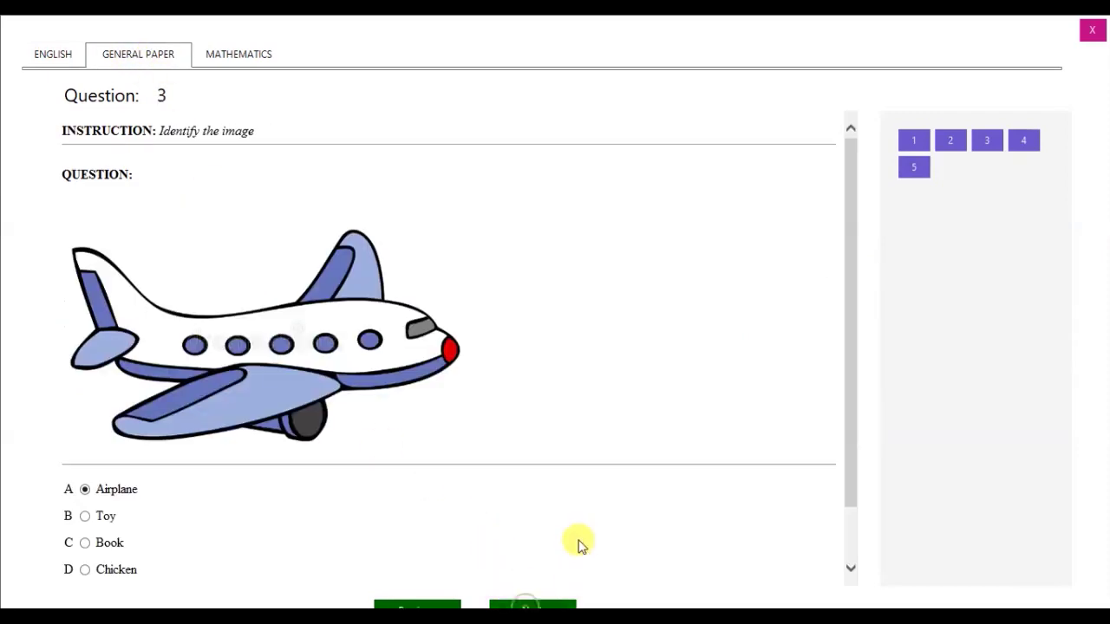
Step: Check General Paper question 4 and Mathematics questions 2–3, then close the preview
left_click_drag(845, 223, 854, 292)
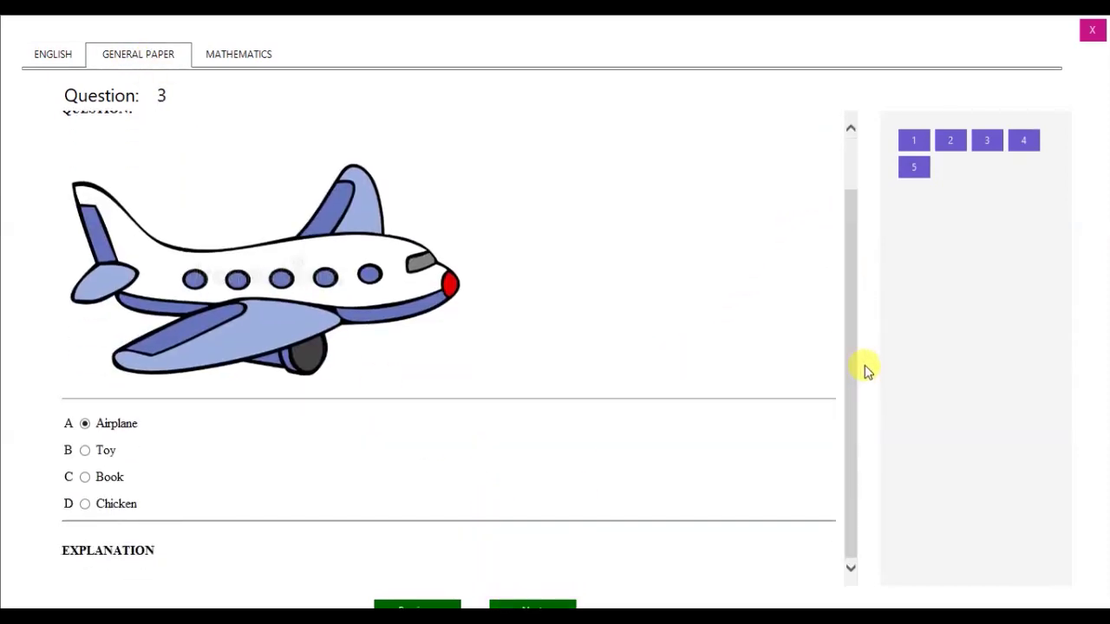
left_click(1023, 140)
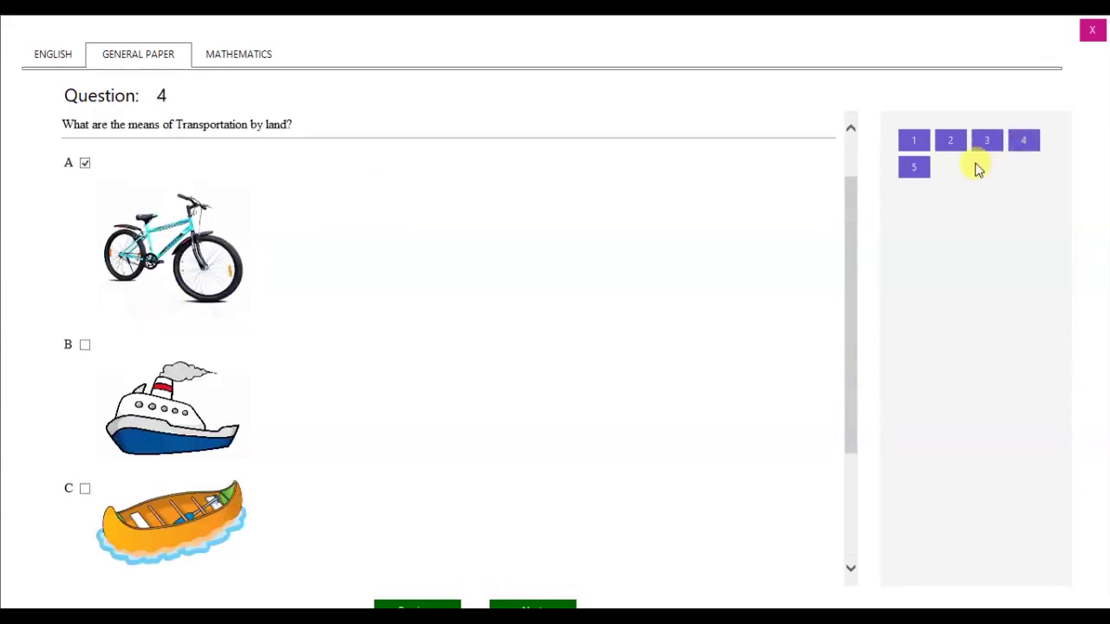
left_click_drag(849, 285, 856, 199)
left_click(235, 57)
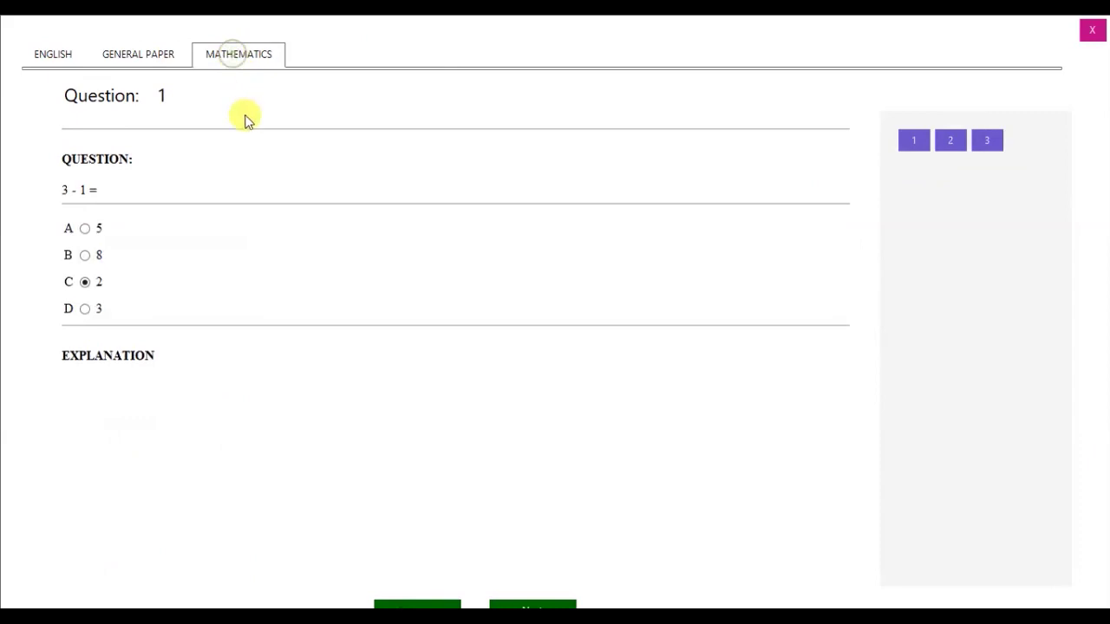
left_click(949, 140)
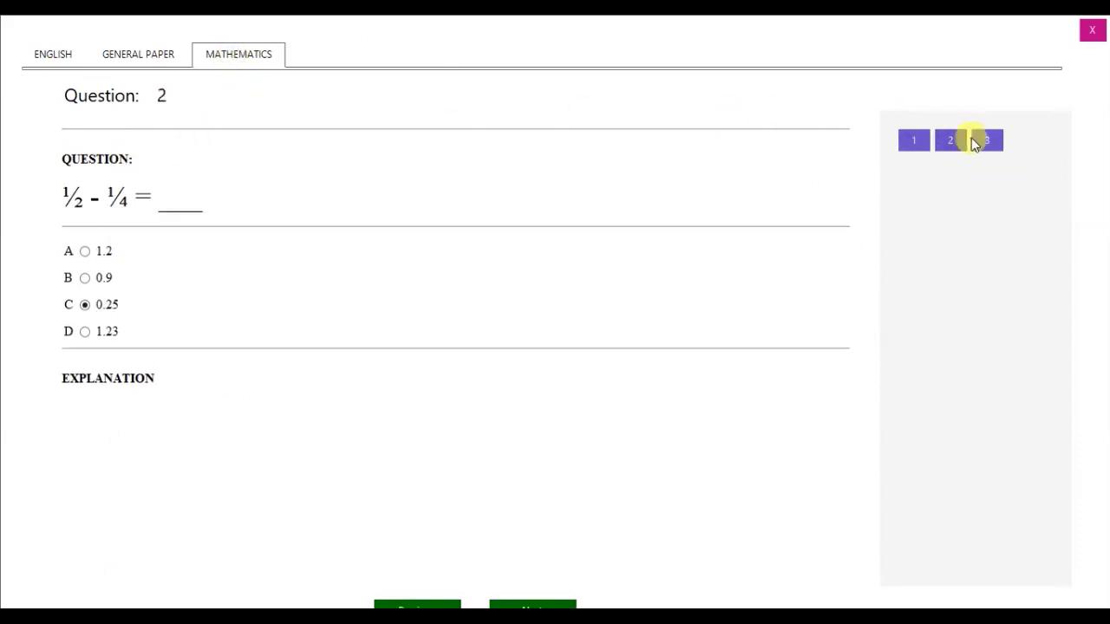
left_click(980, 141)
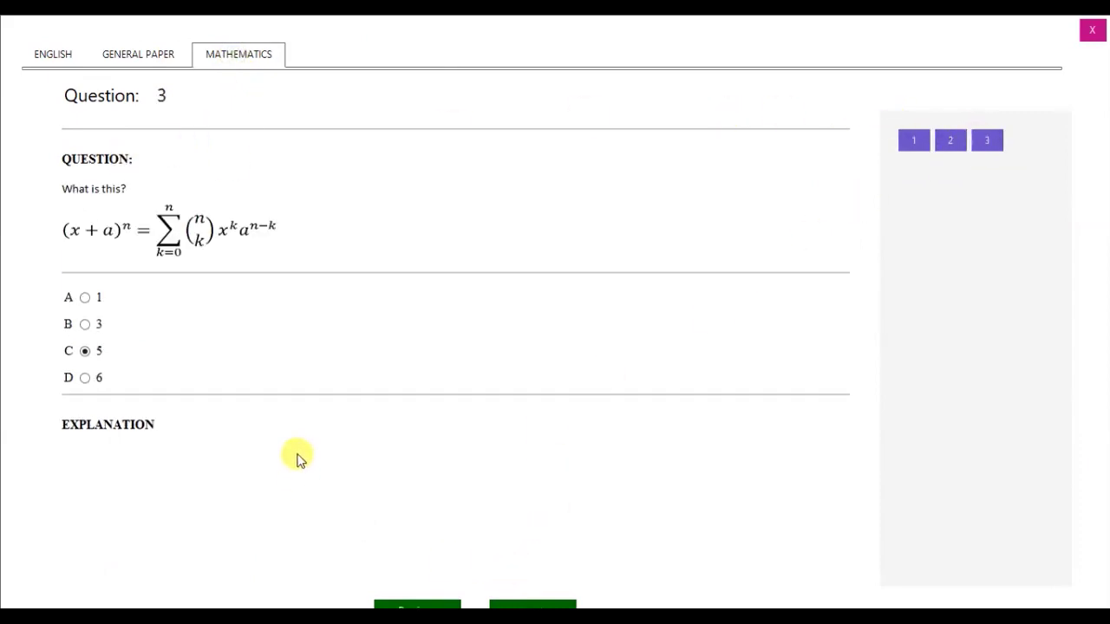
left_click(1092, 33)
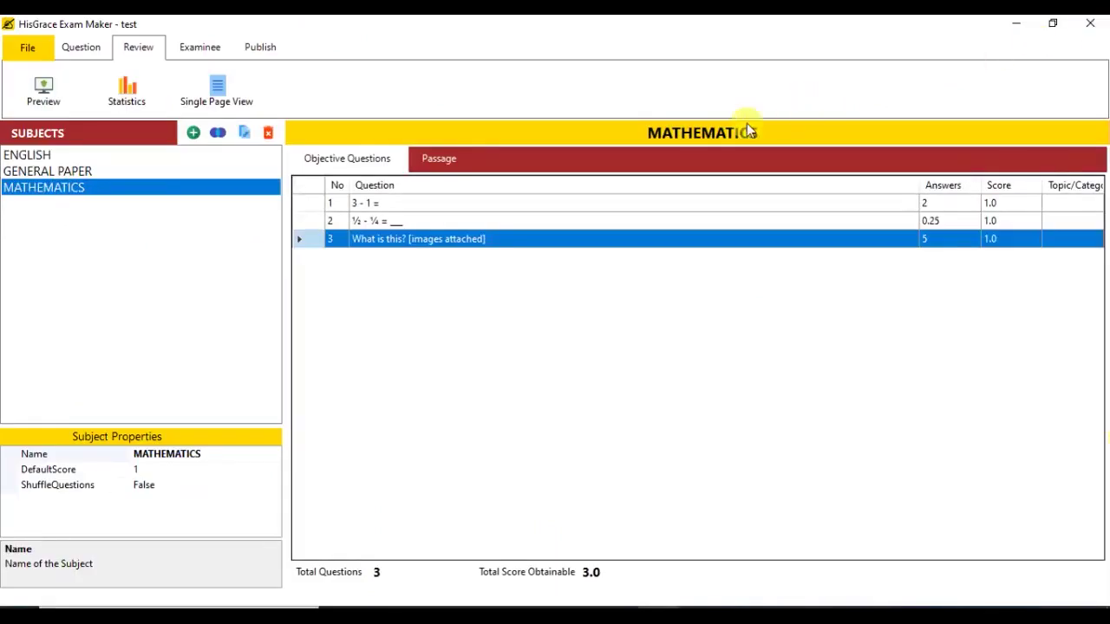
Step: Show the exam statistics: 15 questions, 14 without topic, 12 without explanation
left_click(128, 102)
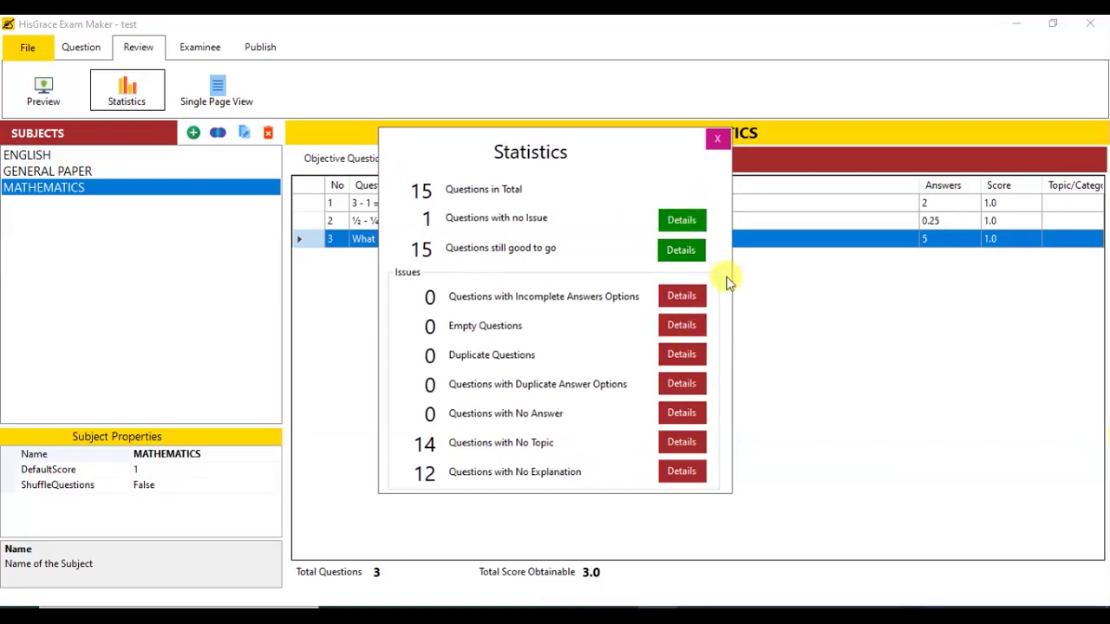
Step: Review the per-subject 'still good to go' list, close it and Statistics, then go to examinee management
left_click(681, 251)
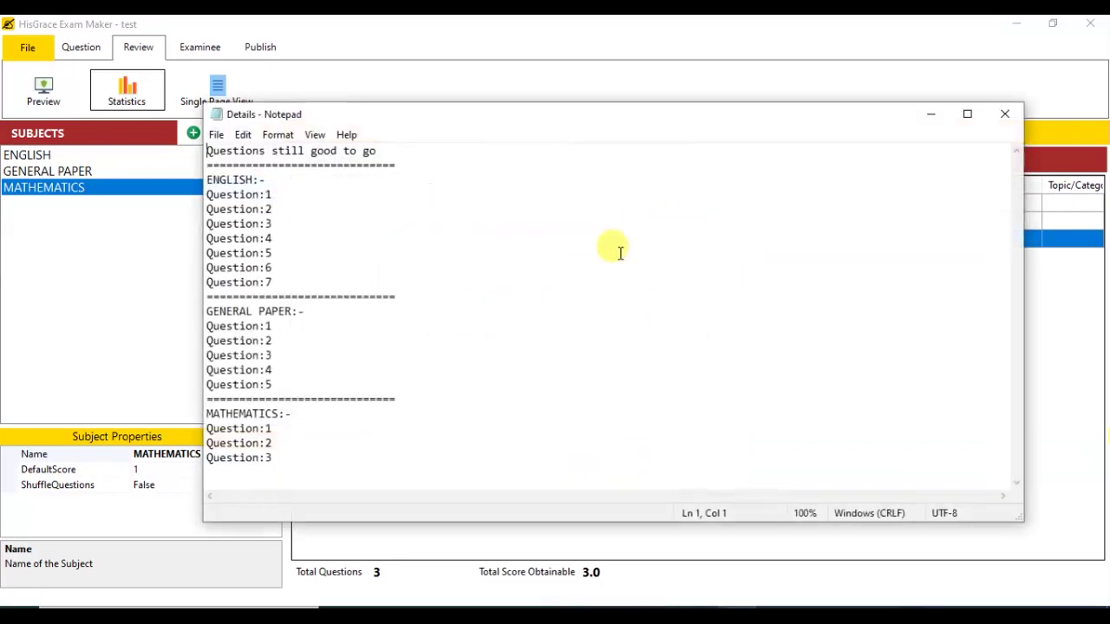
left_click(1004, 116)
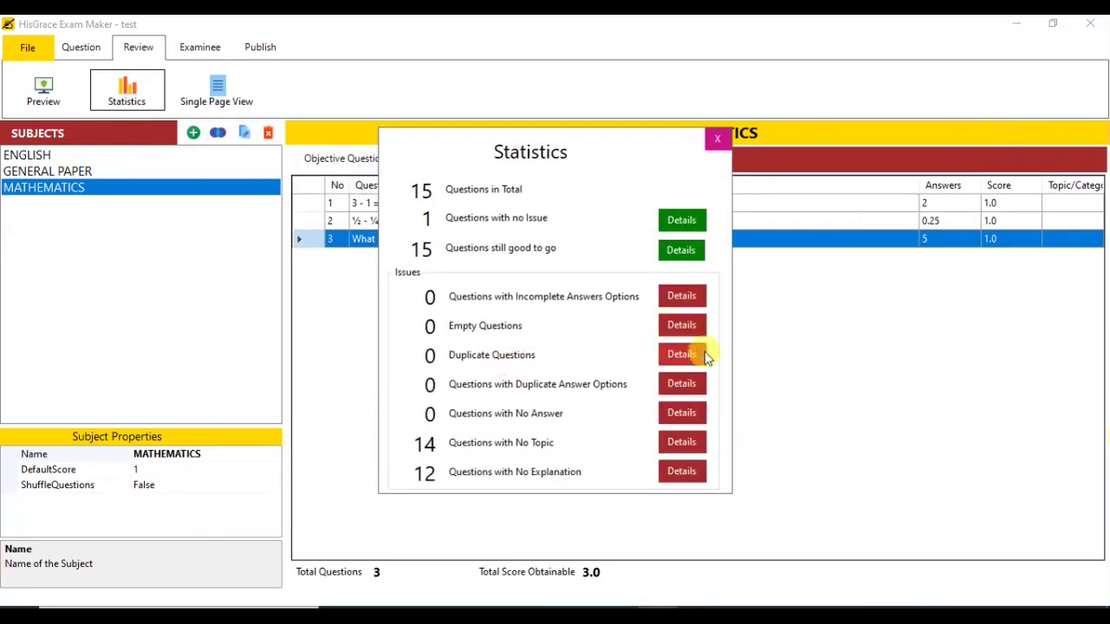
left_click(716, 142)
left_click(182, 45)
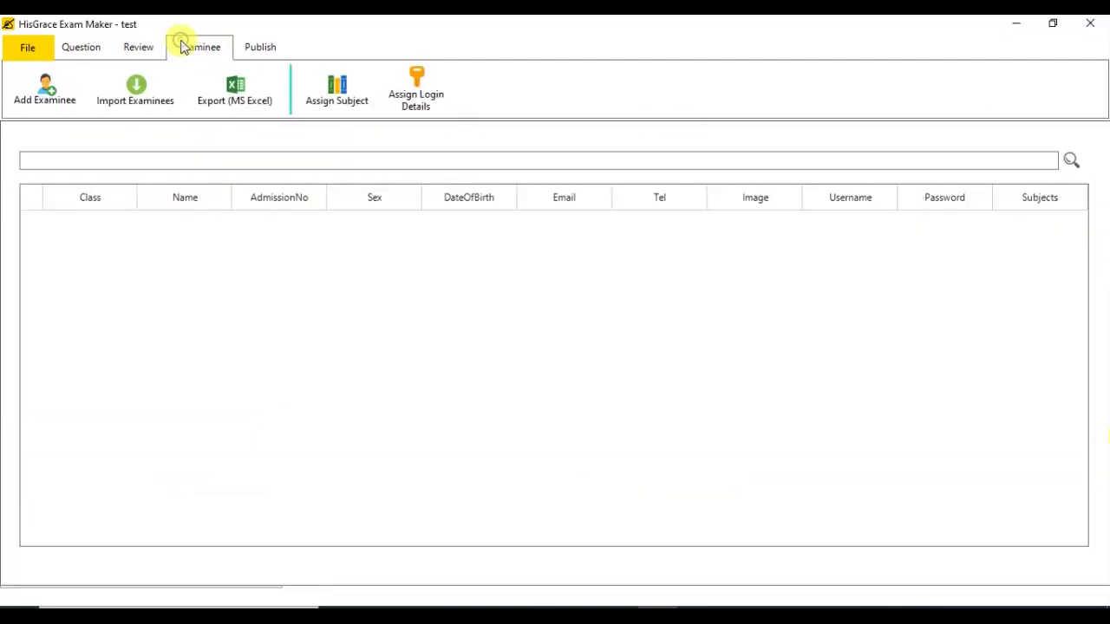
Step: Add the first SS 1 examinee with admission number 01 and a male passport photo
left_click(62, 91)
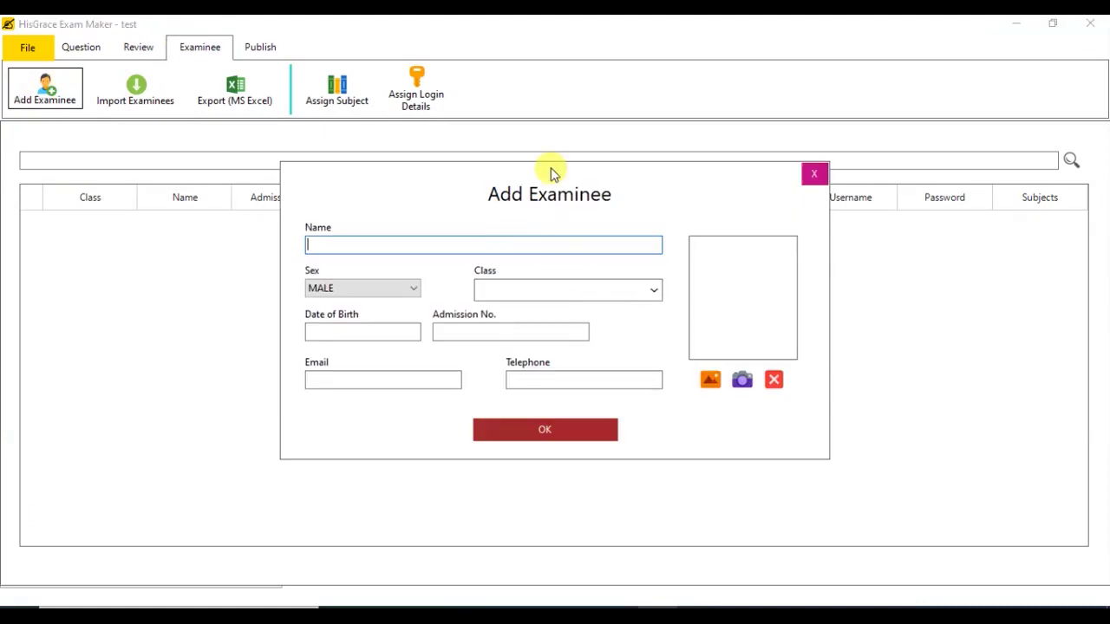
left_click(643, 286)
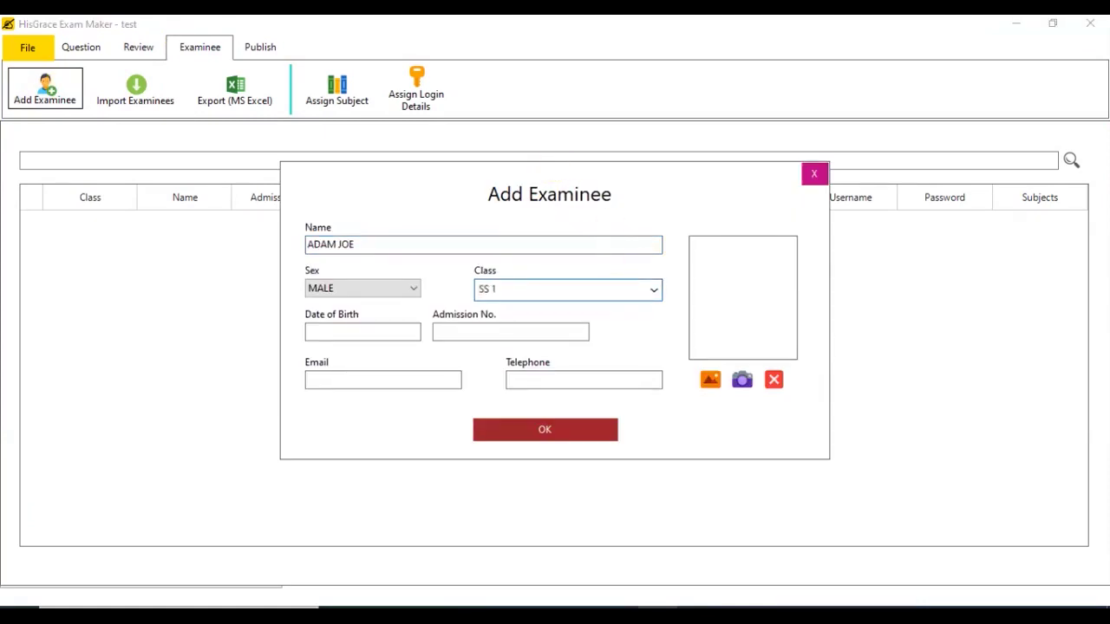
left_click(508, 325)
type("21")
left_click(710, 379)
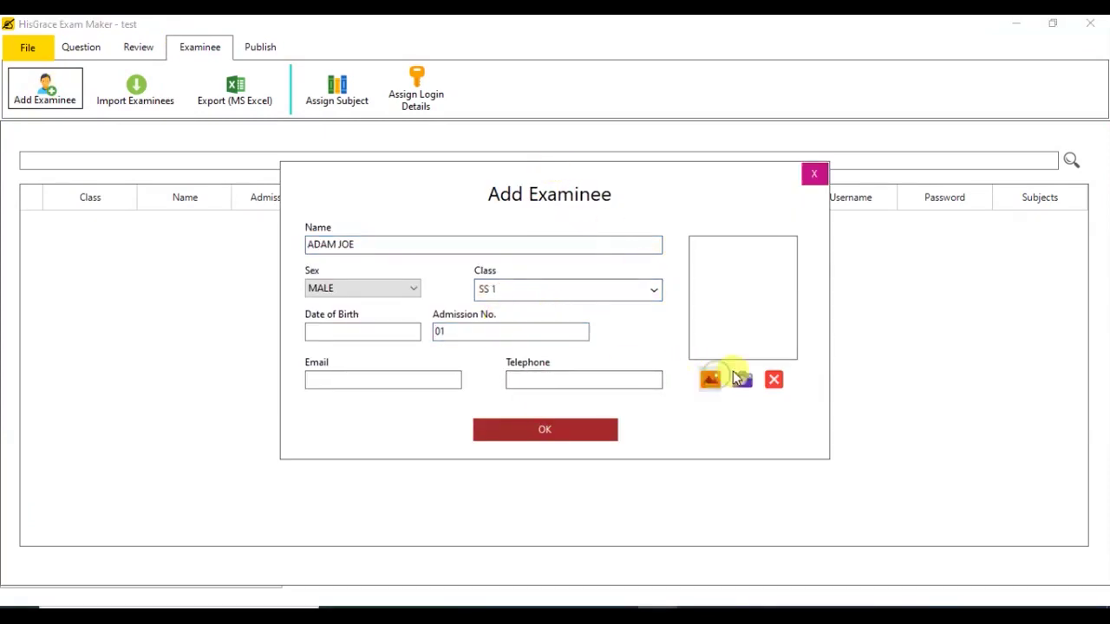
double_click(565, 294)
left_click(569, 434)
left_click(386, 241)
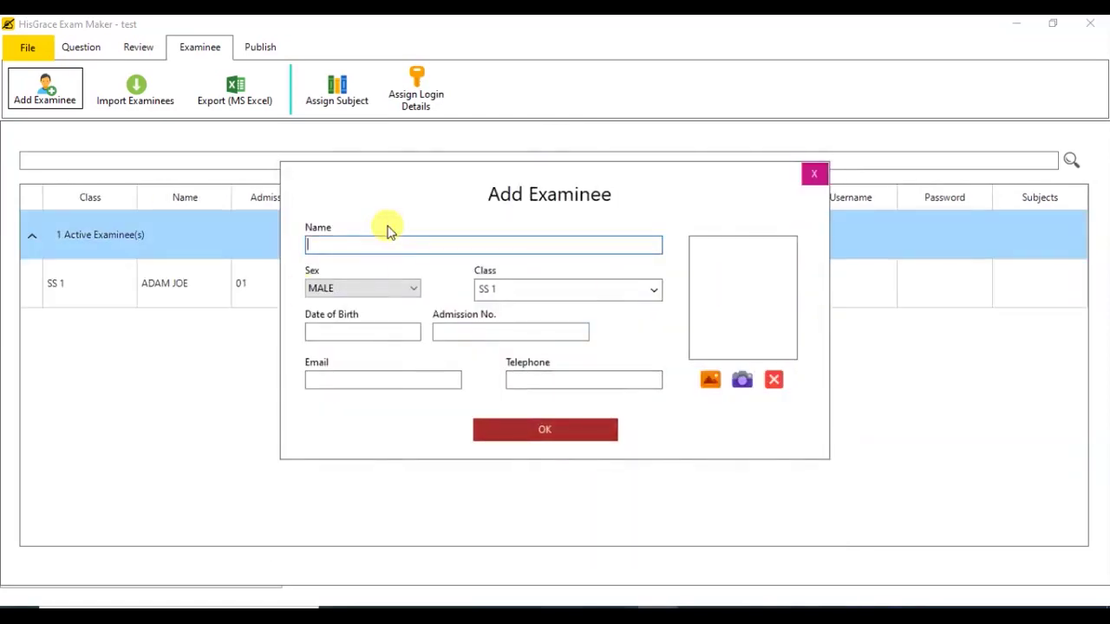
Step: Add the second examinee by full name: FEMALE, admission number 02, with a female passport photo
left_click(362, 288)
left_click(359, 312)
left_click(463, 332)
type("02")
left_click(709, 379)
double_click(565, 388)
left_click(544, 429)
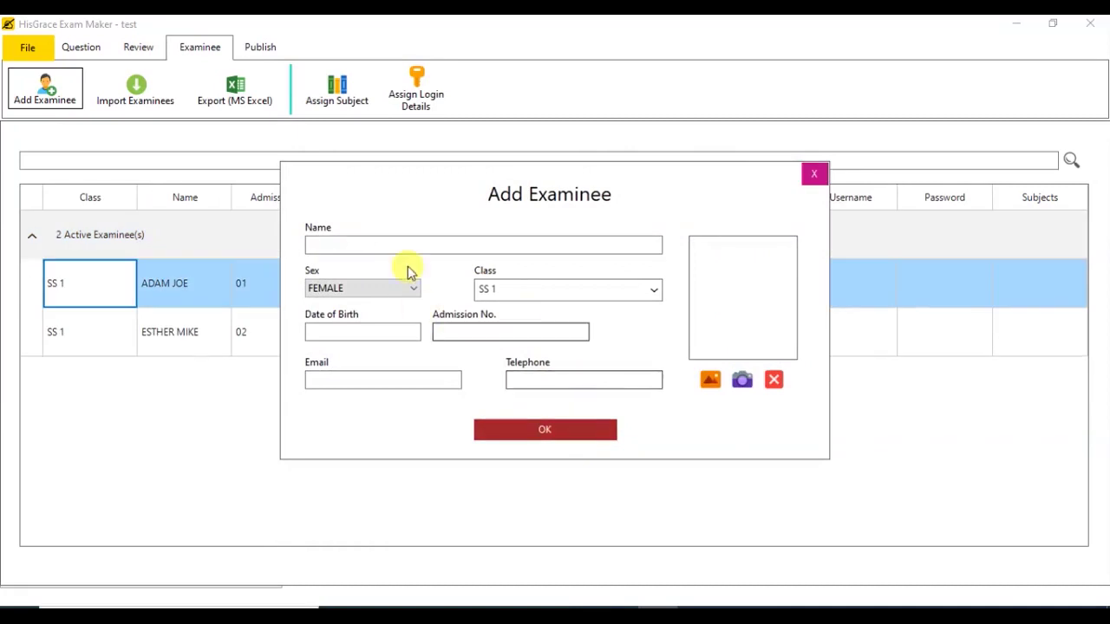
left_click(400, 244)
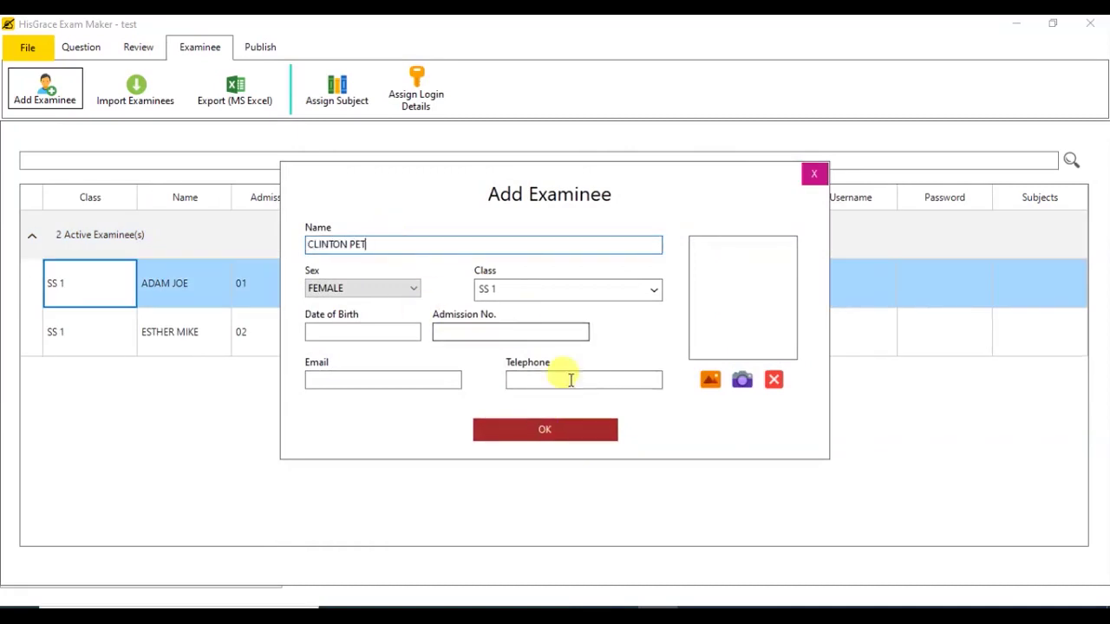
Step: Add the third examinee by full name: MALE, admission number 03, with a passport photo
left_click(463, 332)
type("03")
left_click(362, 288)
left_click(359, 300)
left_click(708, 379)
double_click(770, 469)
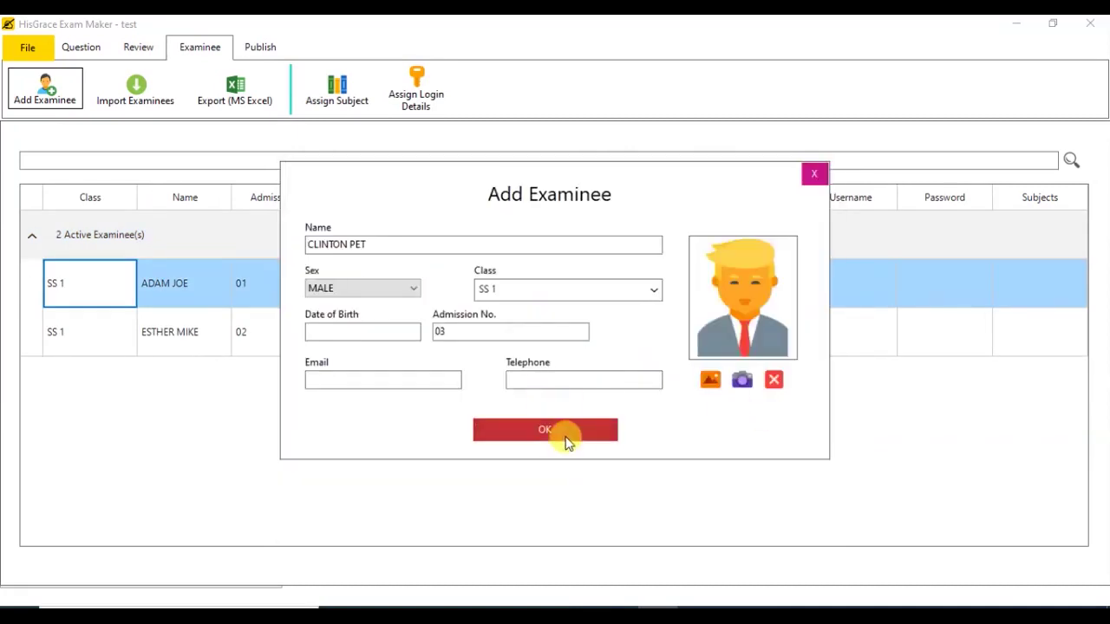
left_click(546, 430)
left_click(814, 175)
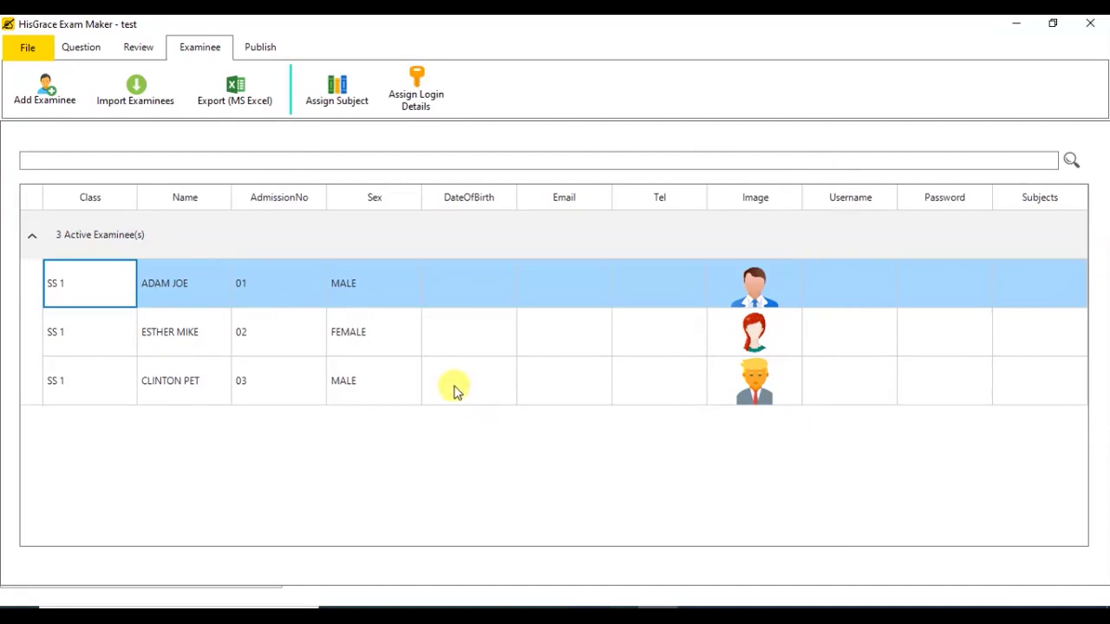
Step: Look at the import sources, then close the 'Import Questions from' prompt without importing
left_click(134, 100)
left_click(550, 312)
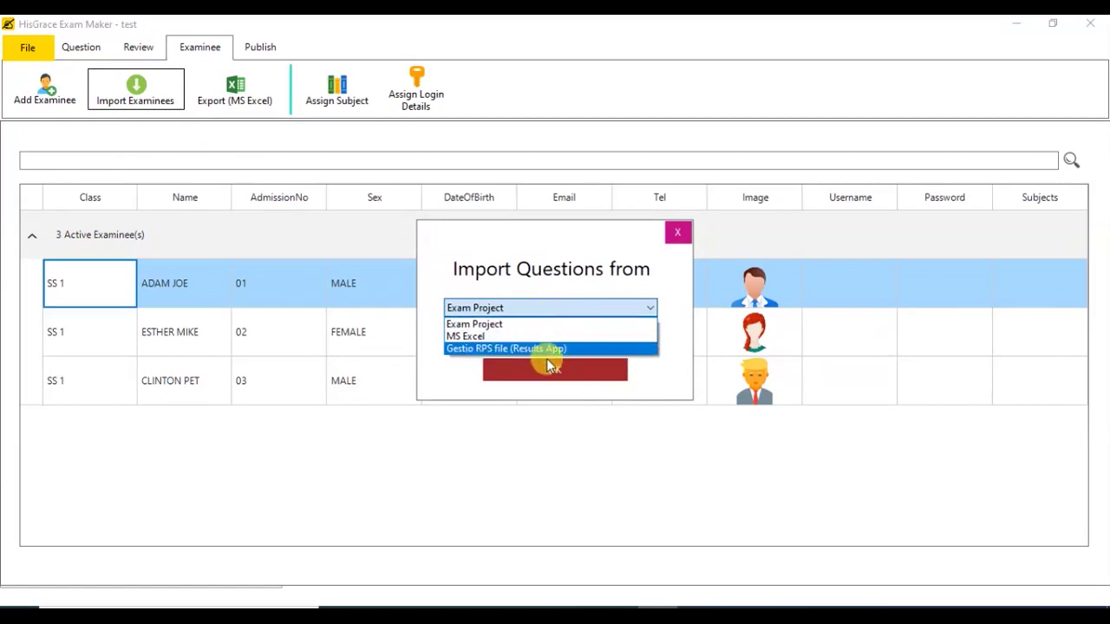
left_click(675, 231)
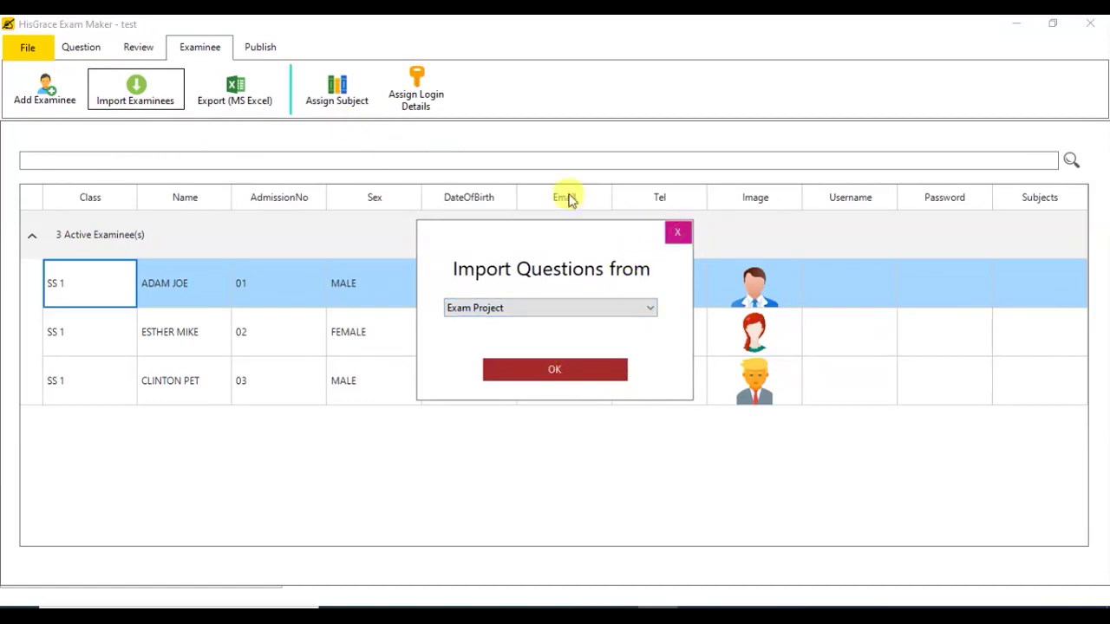
left_click(680, 236)
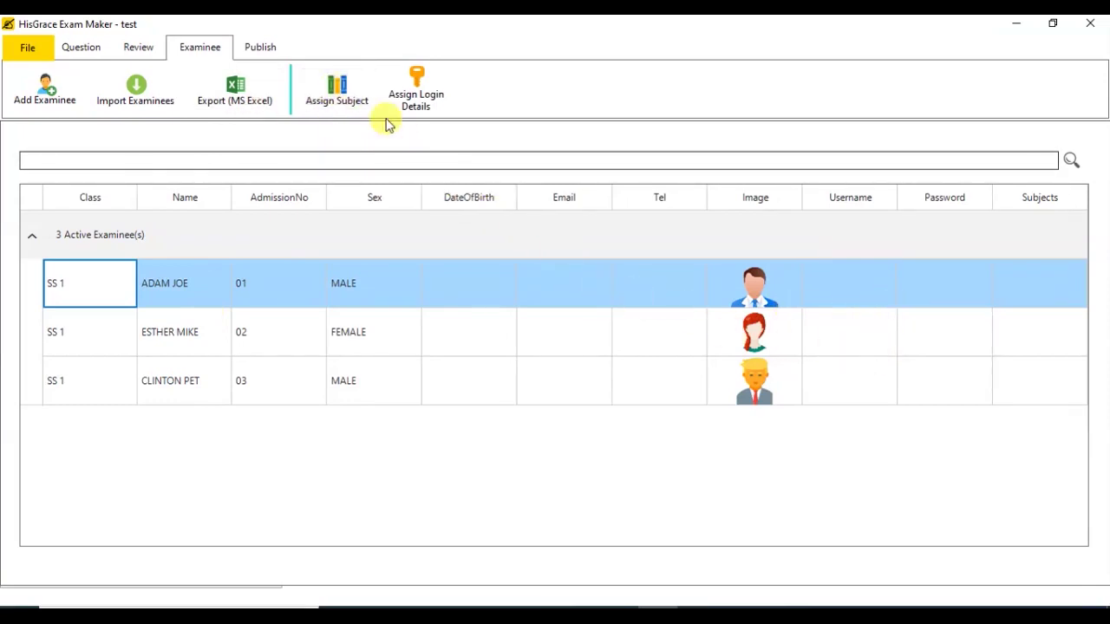
Step: Assign ENGLISH, GENERAL PAPER and MATHEMATICS to all examinees
left_click(344, 102)
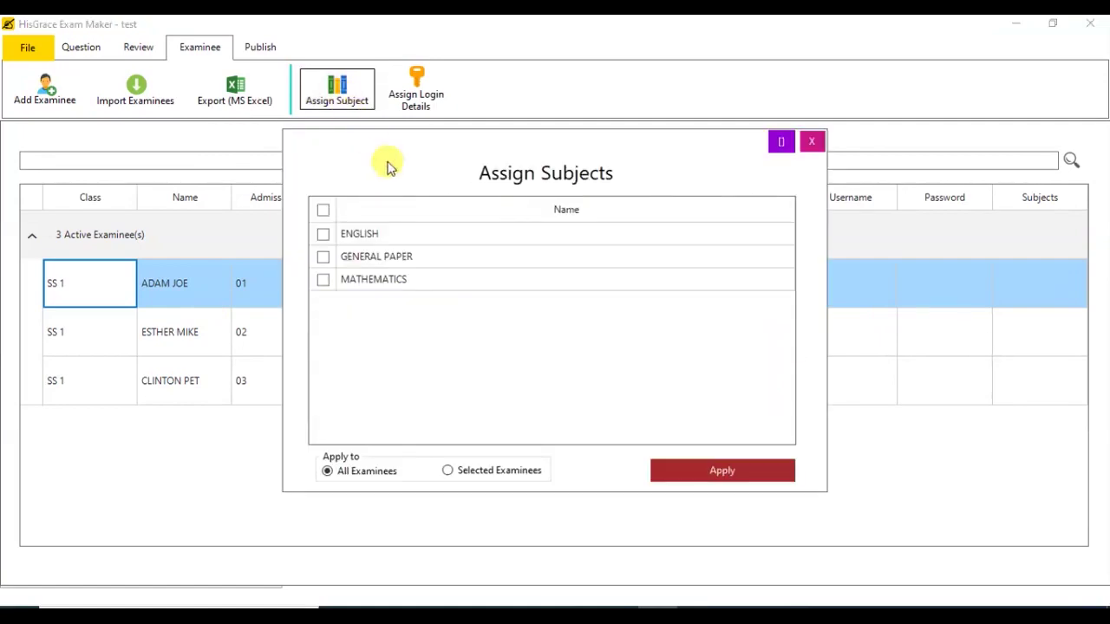
left_click(322, 236)
left_click(322, 257)
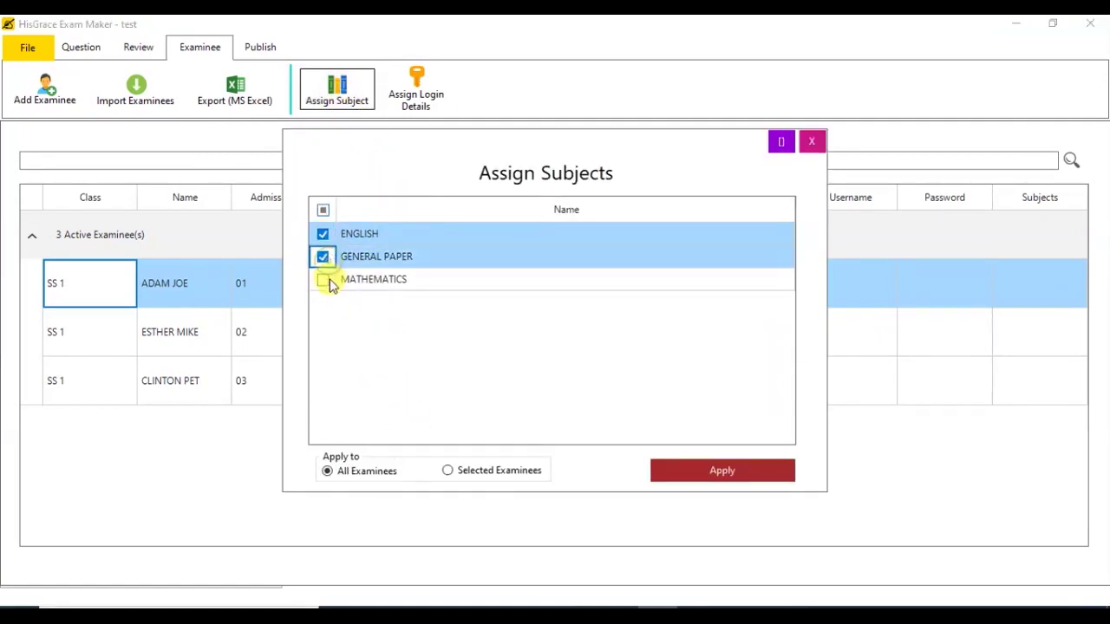
left_click(324, 280)
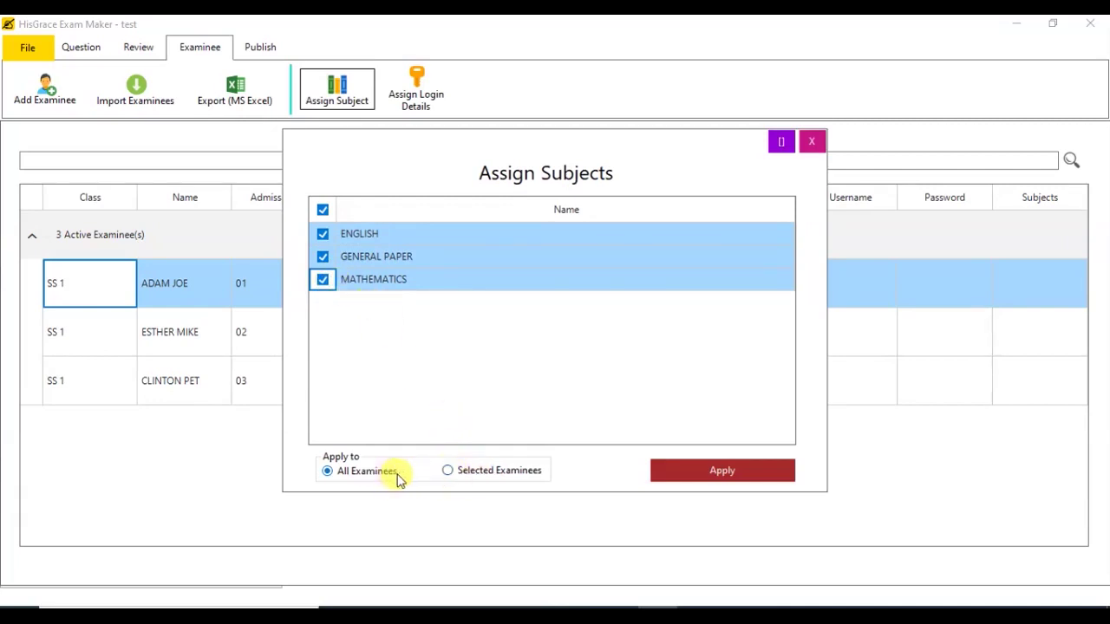
left_click(684, 472)
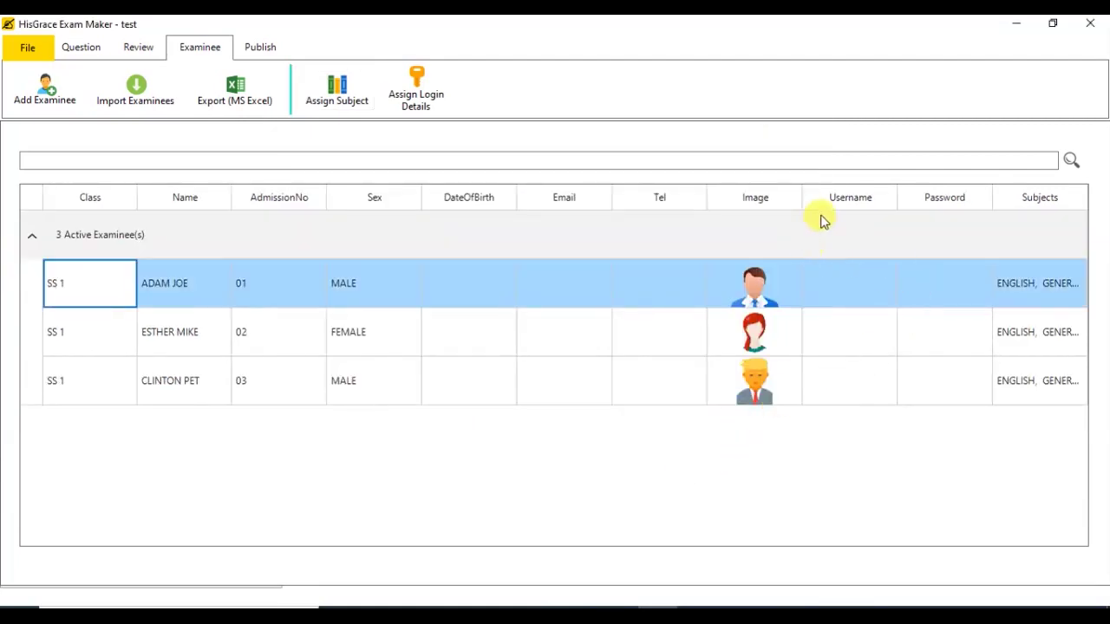
Step: Narrow the Email, Tel and Password columns so the Subjects column shows more text
left_click_drag(610, 199, 574, 200)
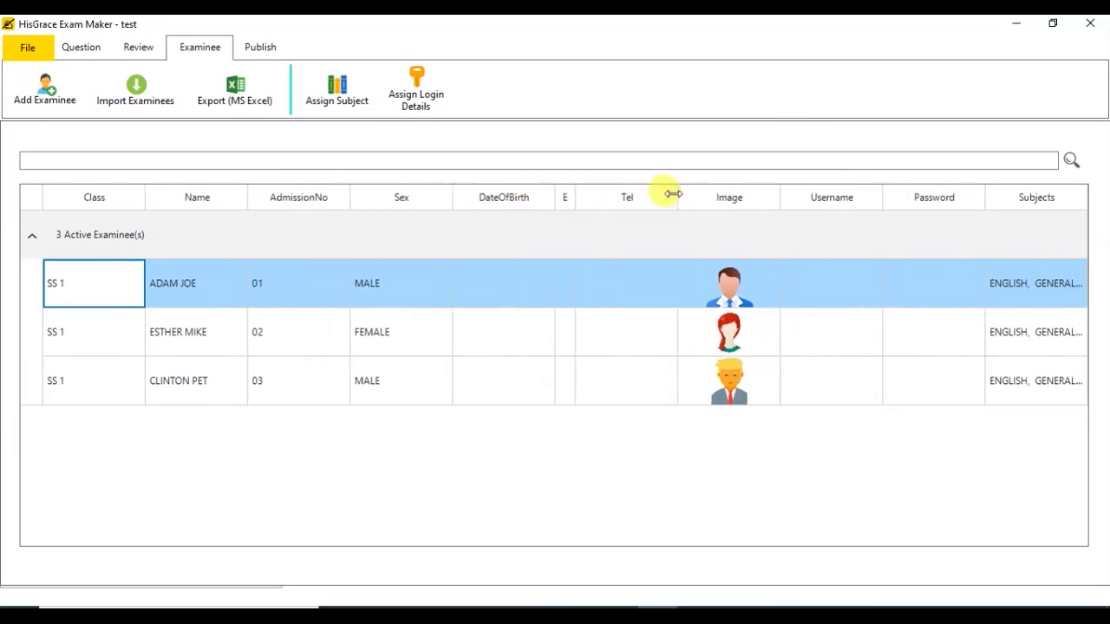
left_click_drag(668, 193, 632, 192)
left_click_drag(979, 189, 1083, 196)
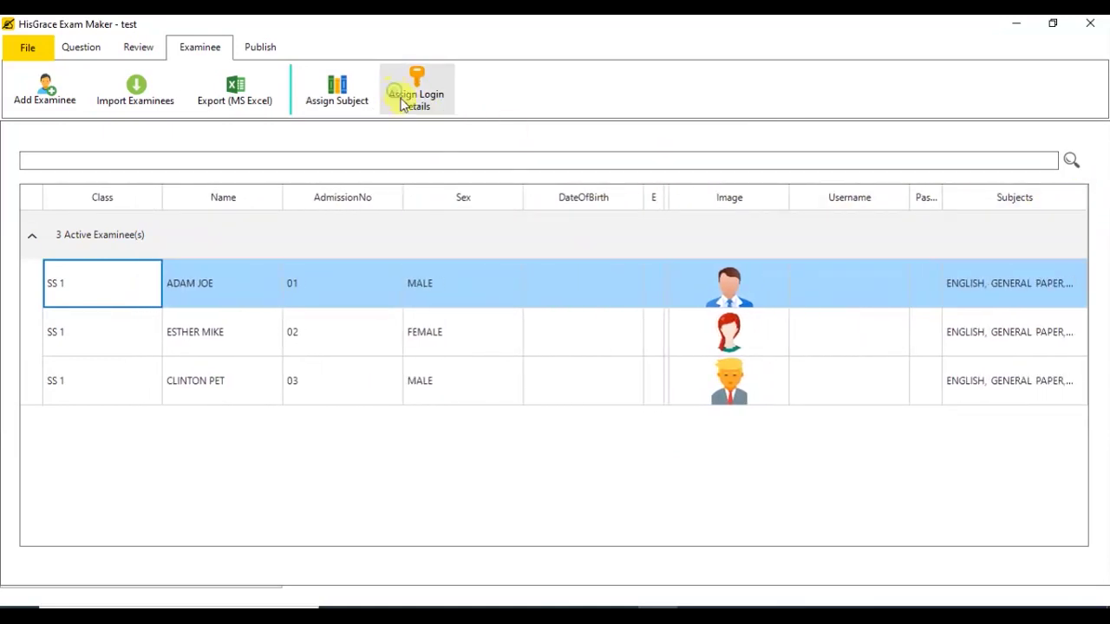
Step: Apply logins to all examinees with First Name as ID and Admission No as password
left_click(403, 101)
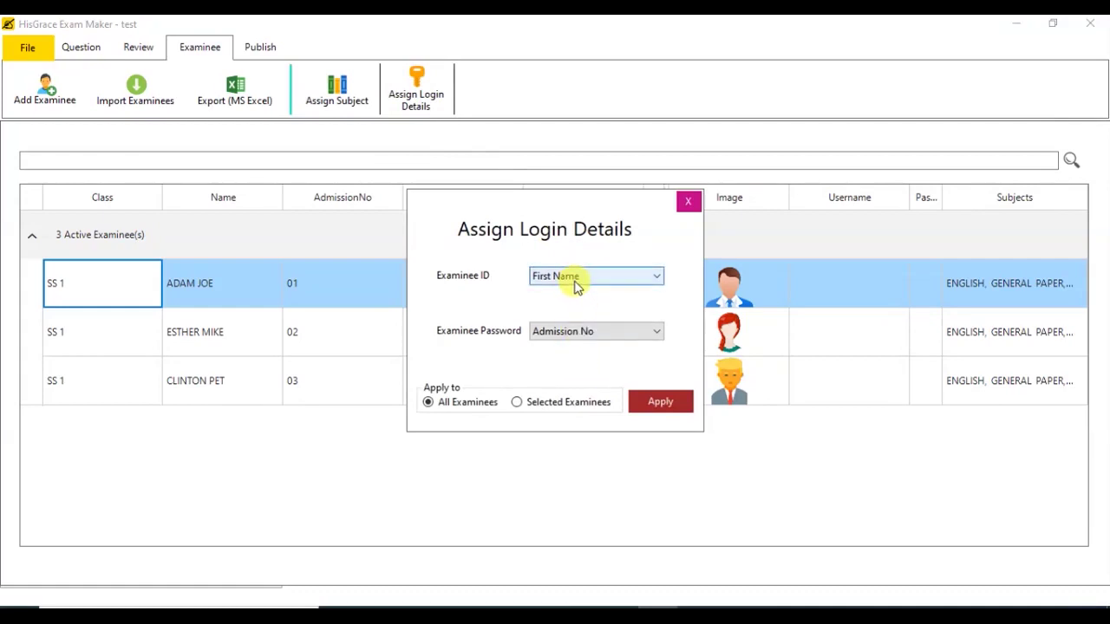
left_click(577, 286)
left_click(559, 304)
left_click(589, 331)
left_click(581, 384)
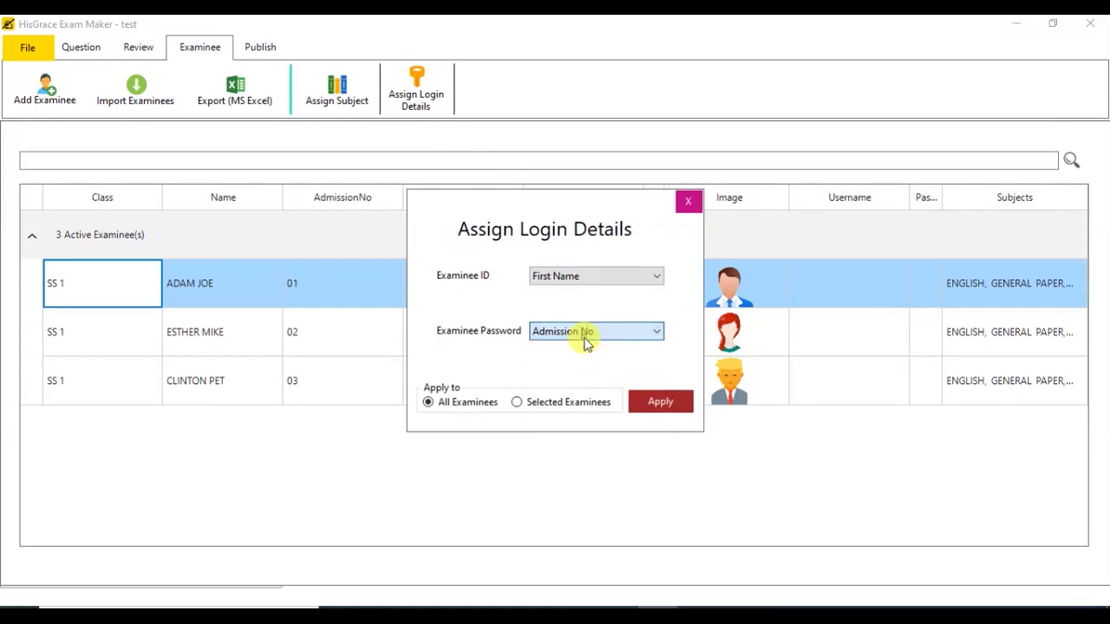
left_click(657, 399)
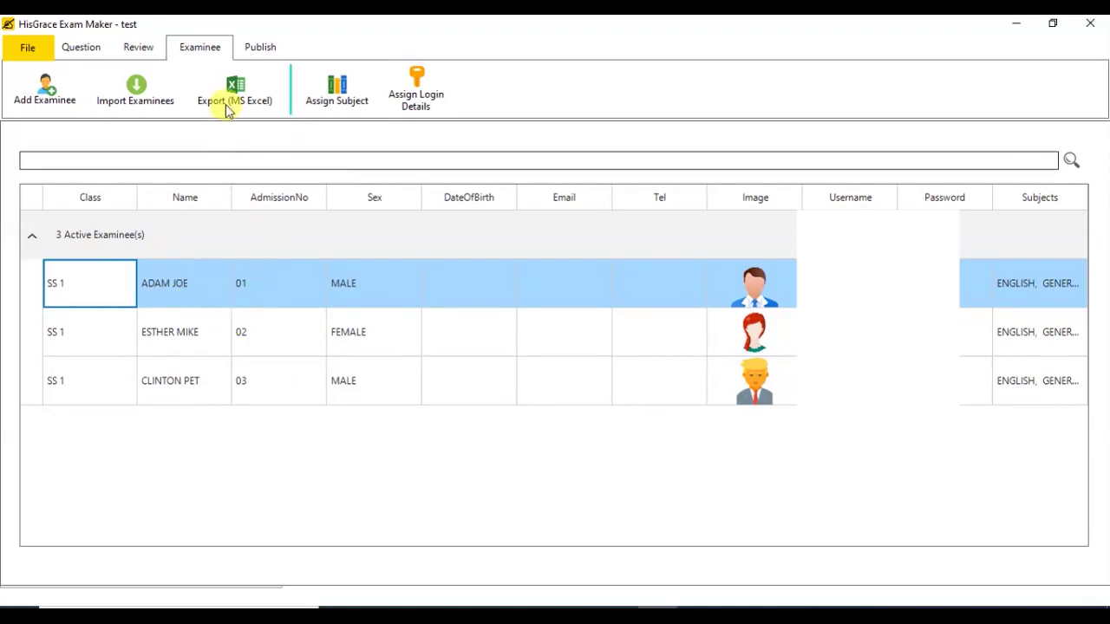
Step: Set the exam title to FIRST TERM TEST and the duration to 10 minutes
left_click(257, 48)
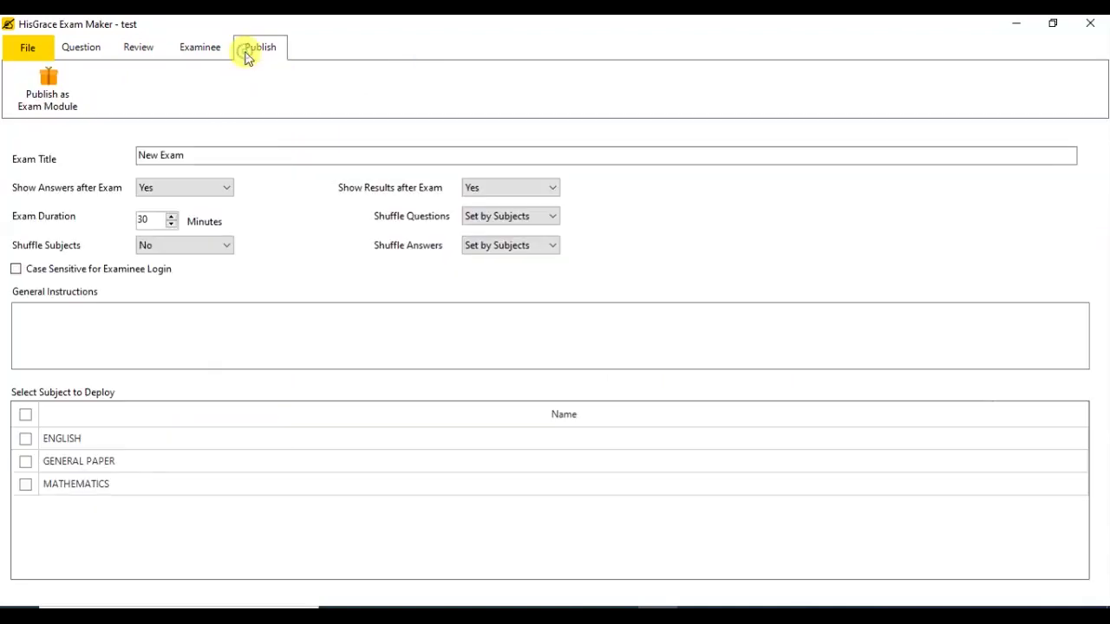
left_click(193, 154)
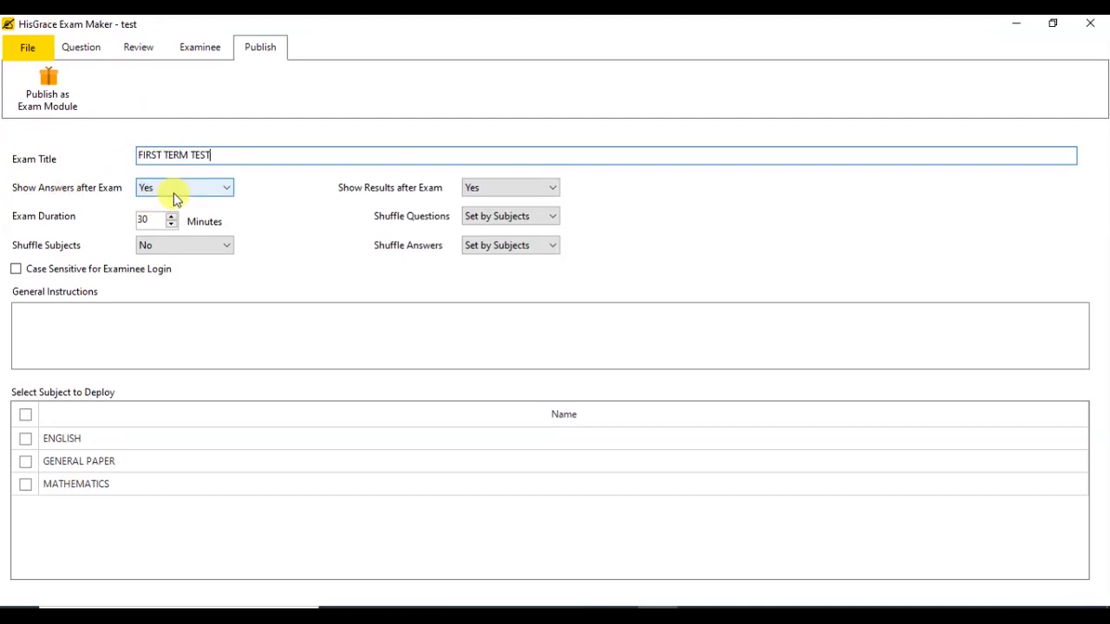
double_click(146, 219)
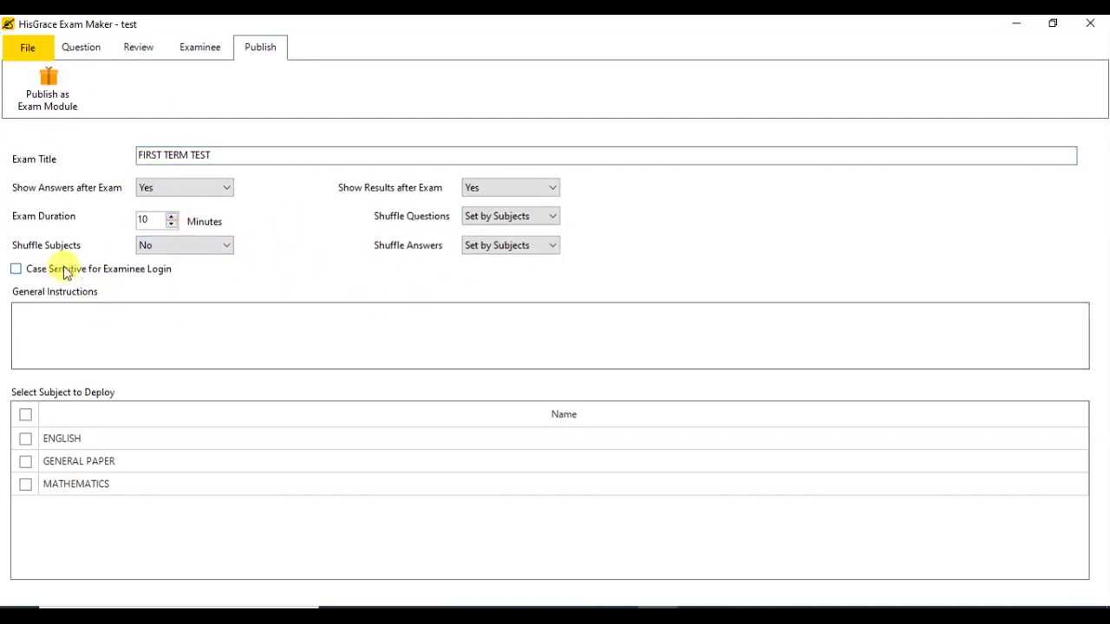
Step: Write the general instructions starting 'Please,' and select all three subjects for deployment
left_click(85, 314)
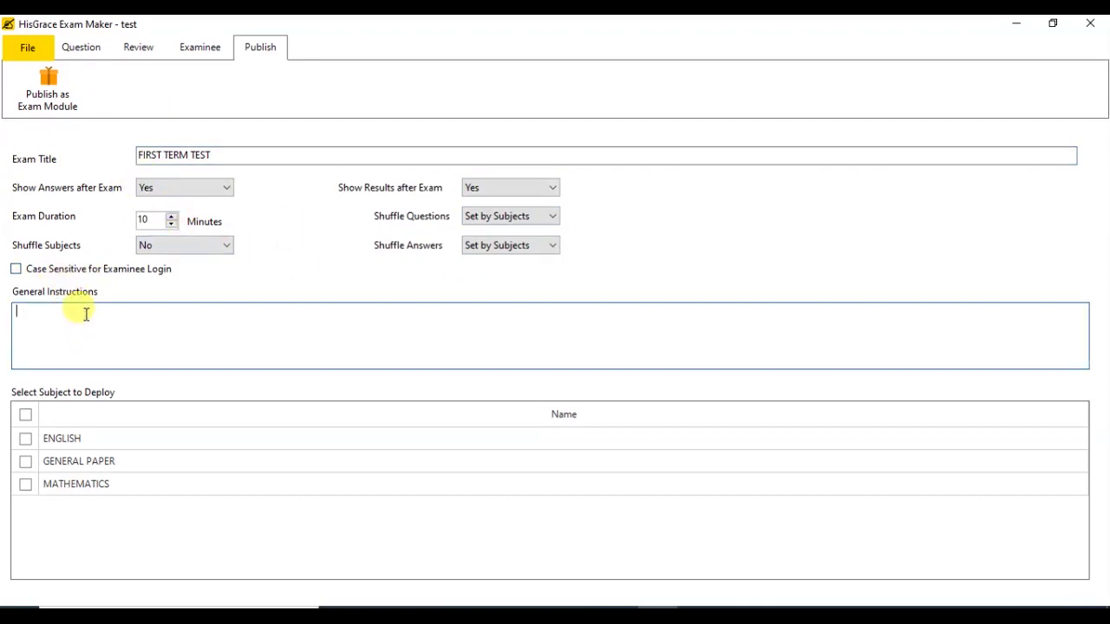
type("Please, read all instructions carefully.")
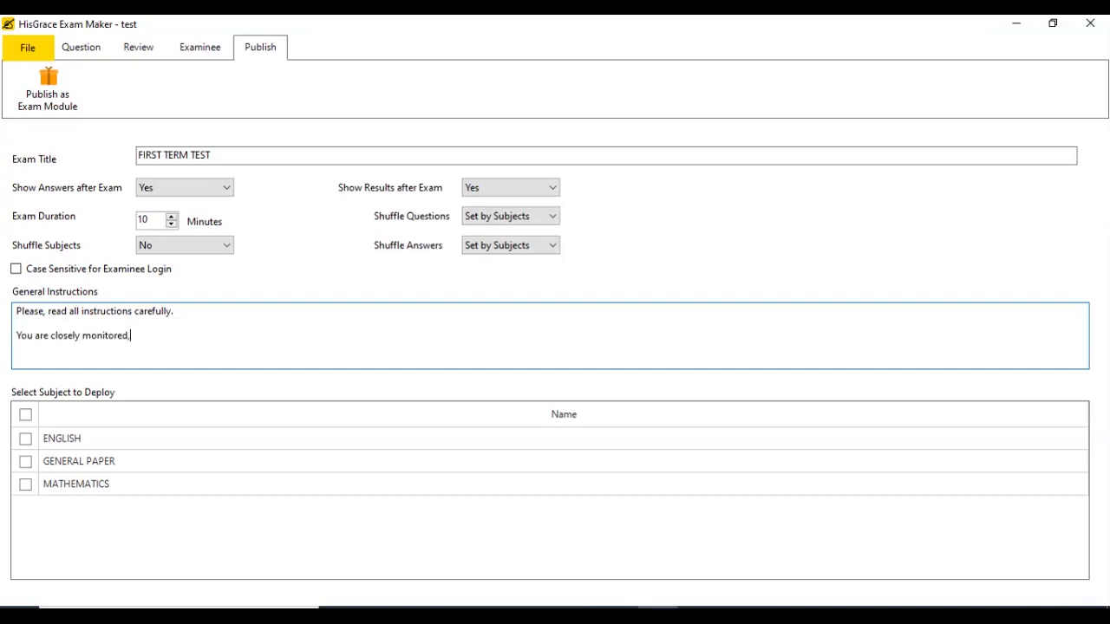
type("!")
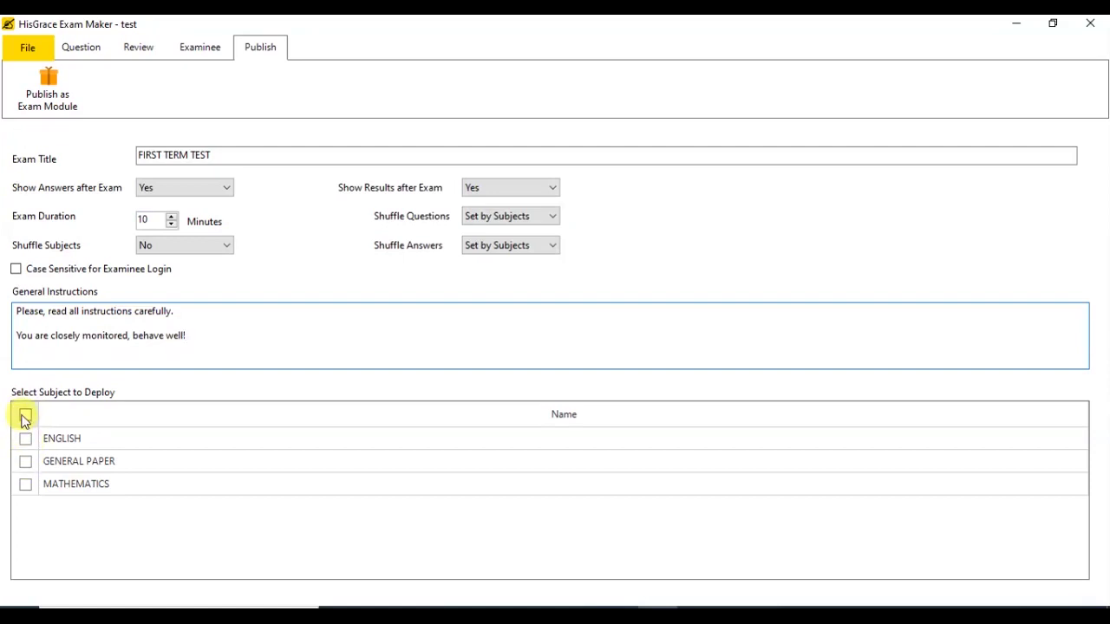
left_click(25, 414)
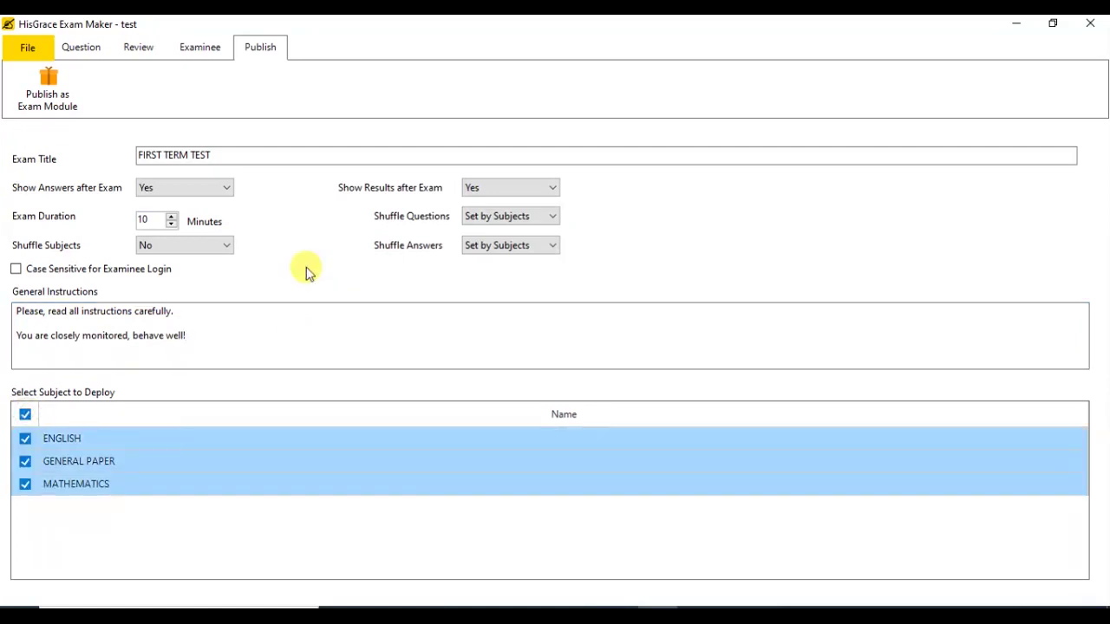
Step: Save the exam project, then publish it to the Desktop as the FIRST TERM TEST module and confirm the success message
left_click(28, 47)
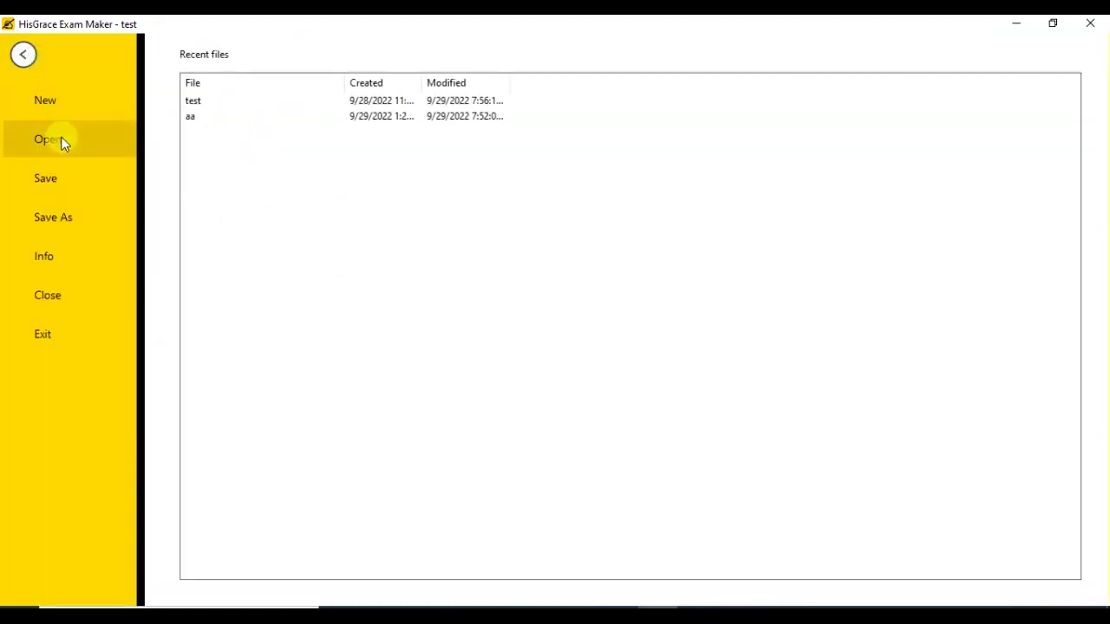
left_click(70, 186)
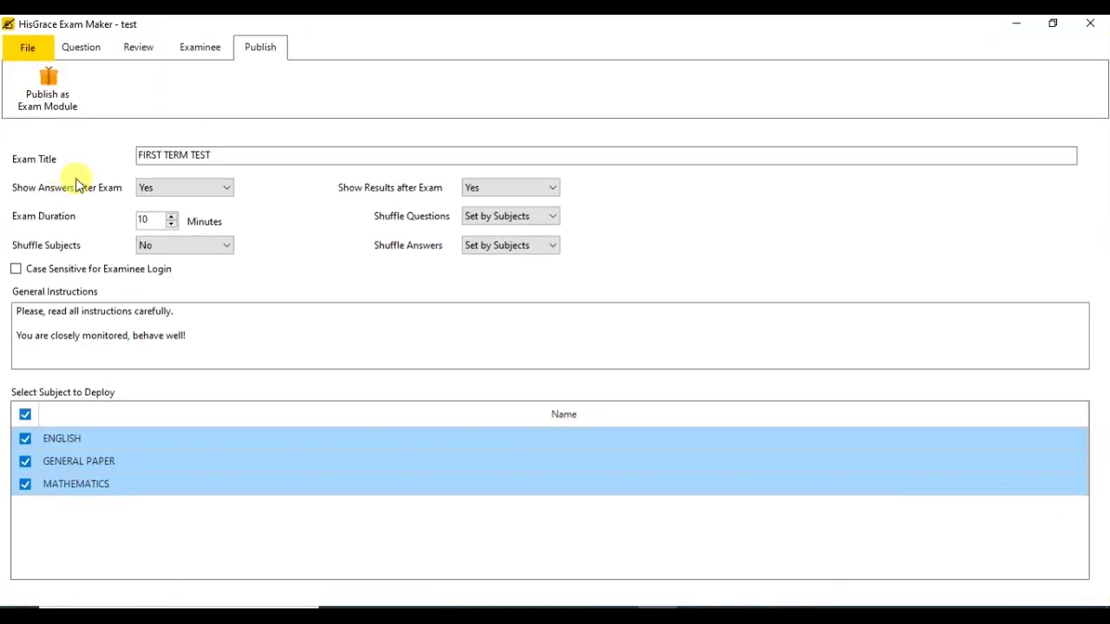
left_click(47, 87)
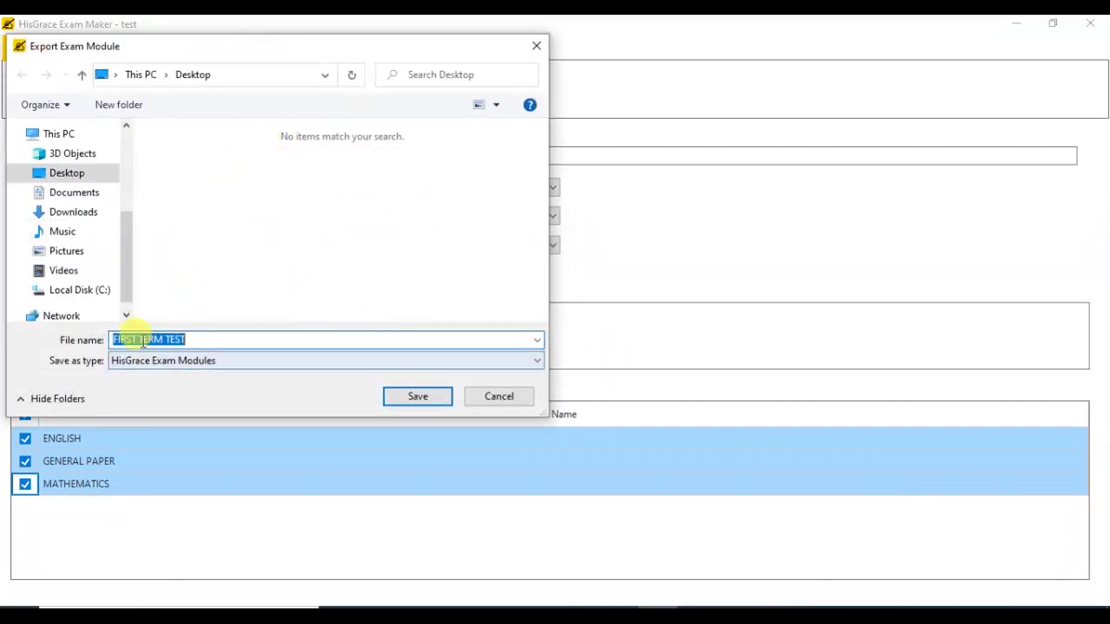
left_click(421, 400)
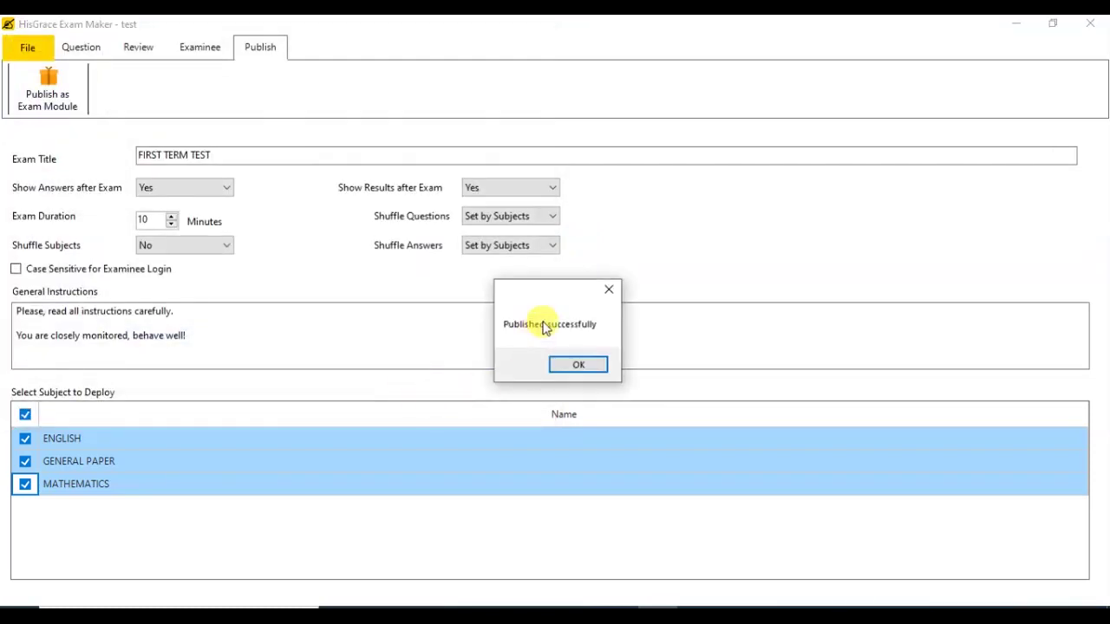
left_click(579, 365)
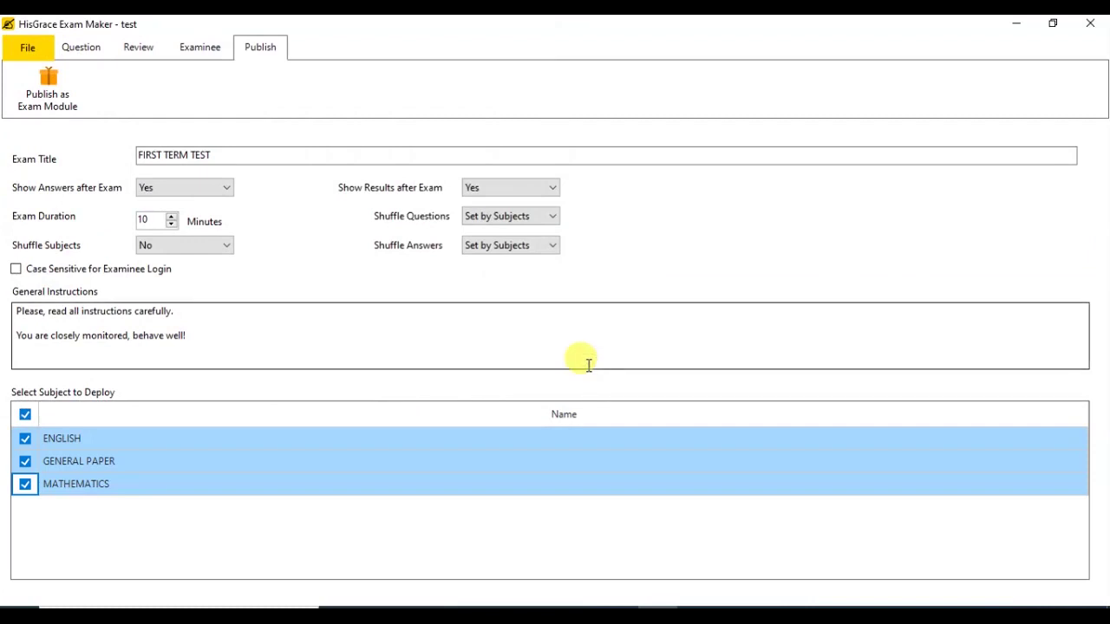
Step: Close the test project, saving its changes, and exit HisGrace Exam Maker
left_click(37, 45)
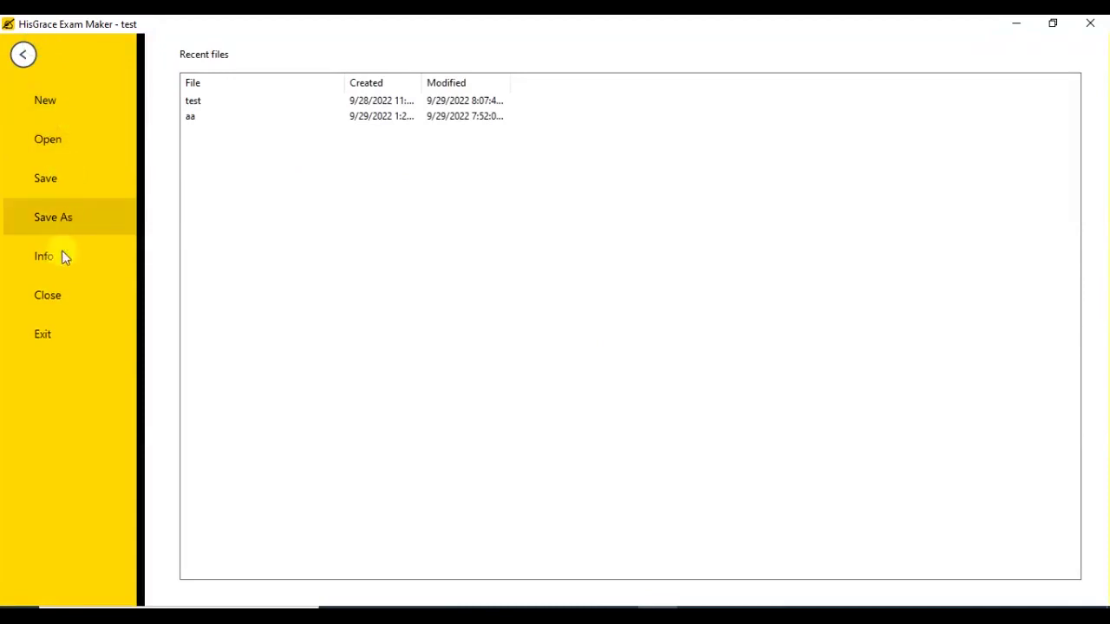
left_click(63, 291)
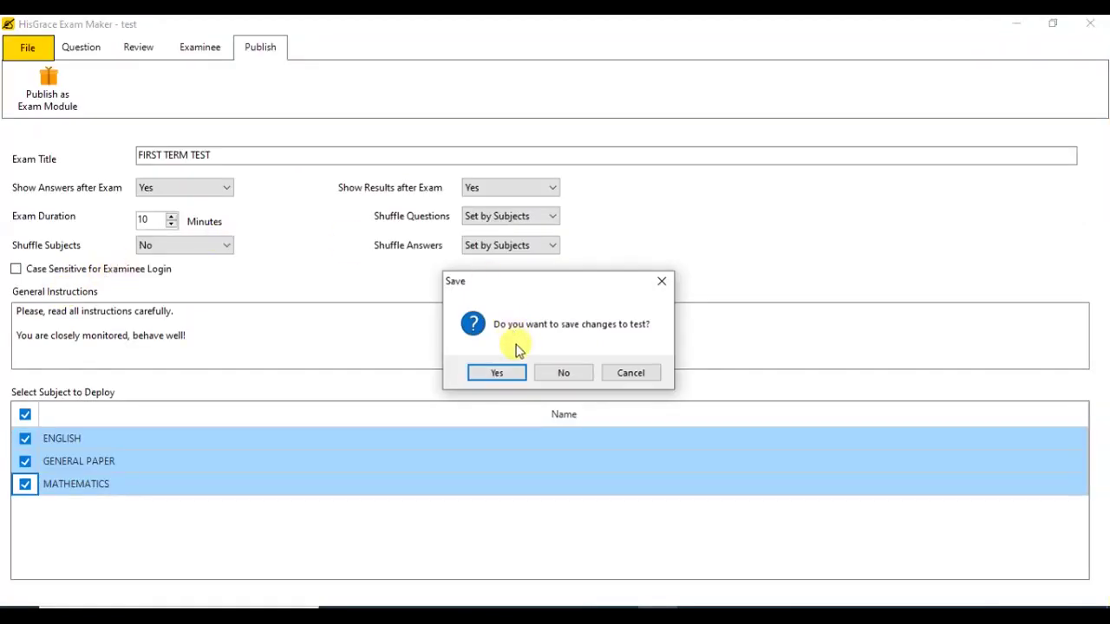
left_click(496, 373)
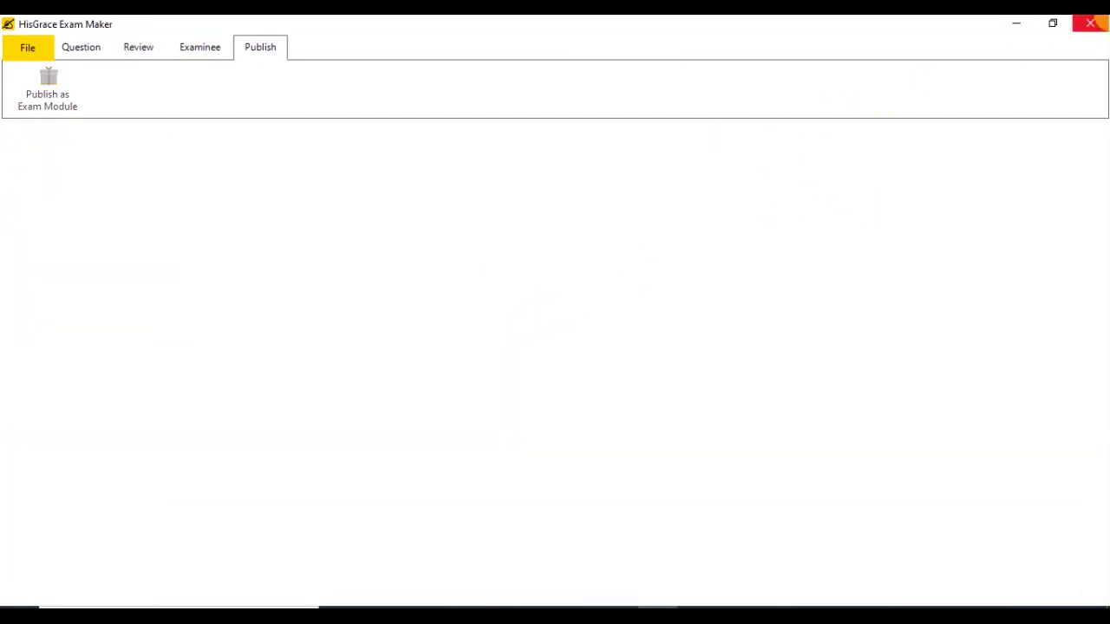
left_click(1091, 24)
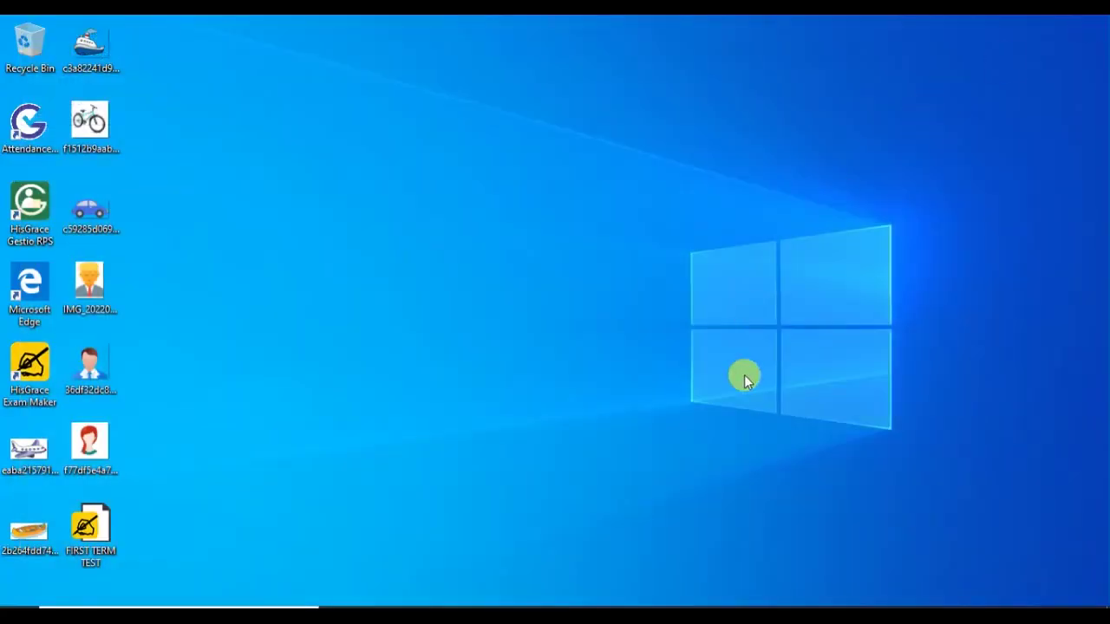